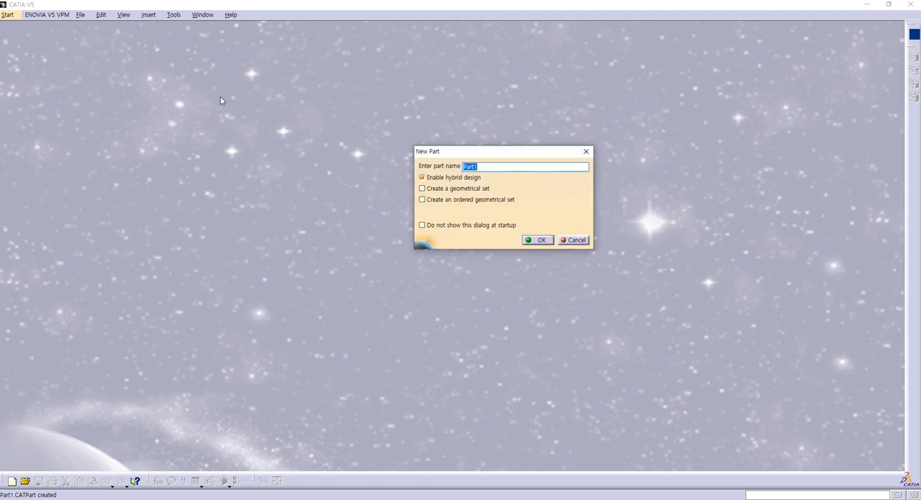
- Create the new part Part1 with hybrid design enabled and insert a geometrical set into it
click(534, 240)
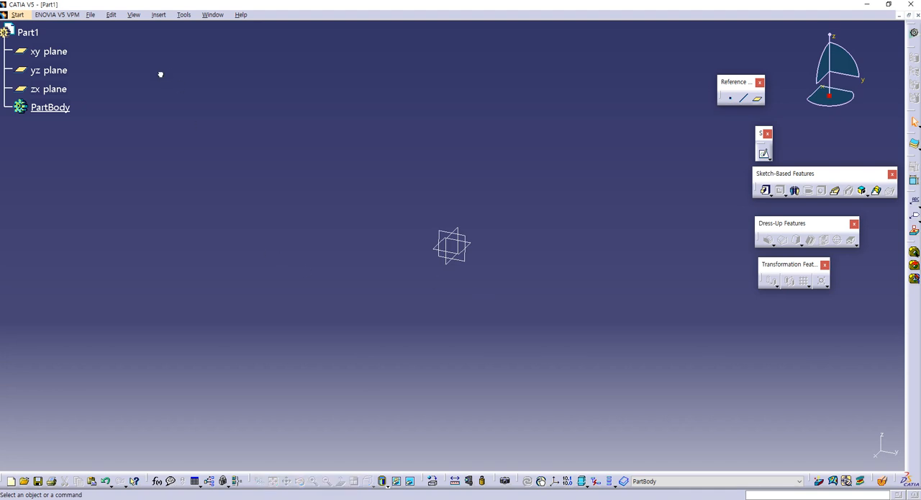
click(159, 15)
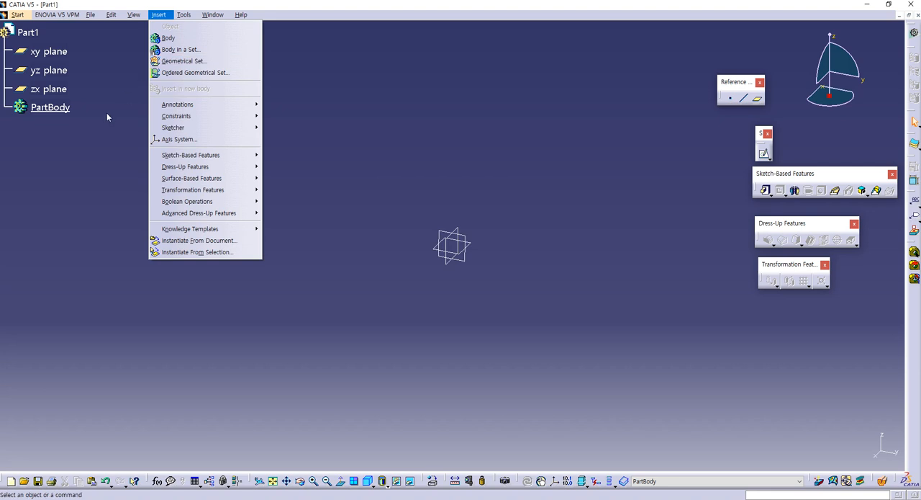
click(133, 269)
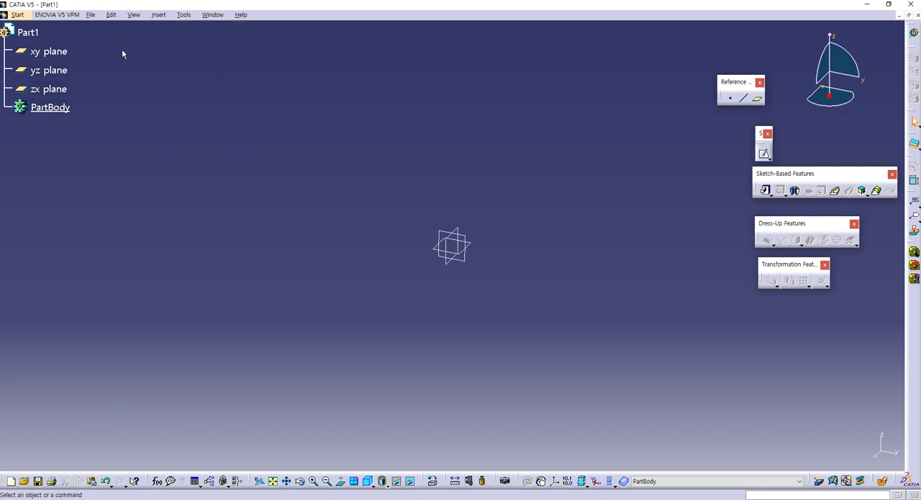
click(154, 17)
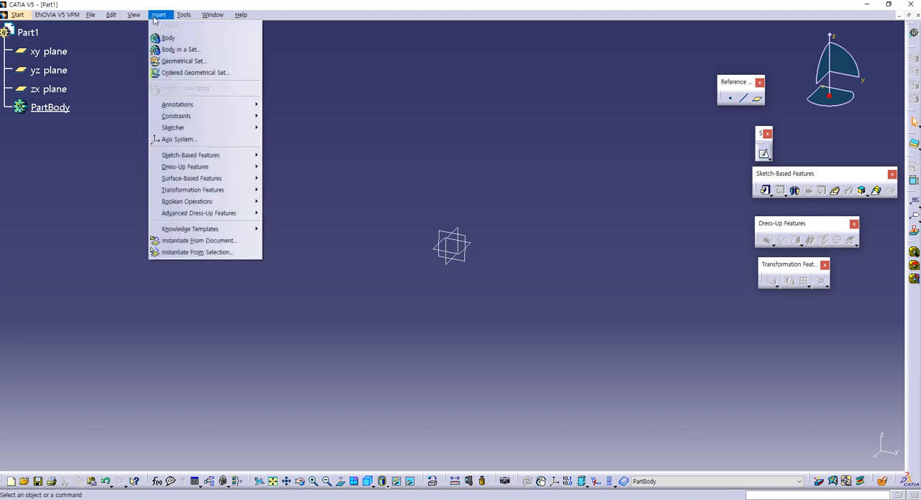
click(183, 61)
click(376, 305)
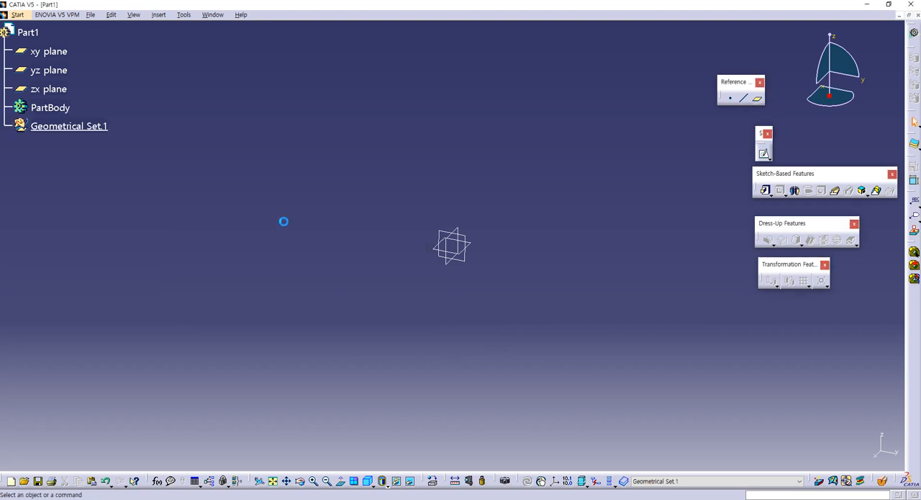
- Create a point at the origin and a line through it perpendicular to the zx plane, with end 100 mm and mirrored extent
click(733, 99)
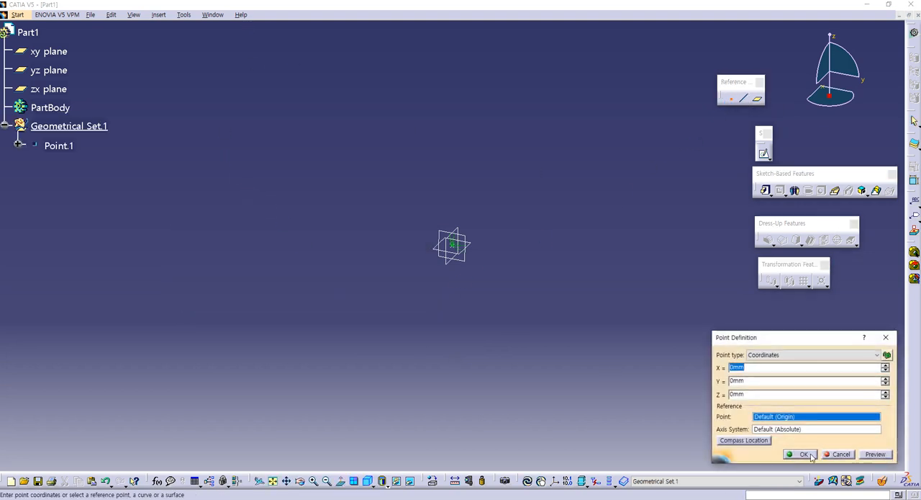
click(800, 453)
click(747, 101)
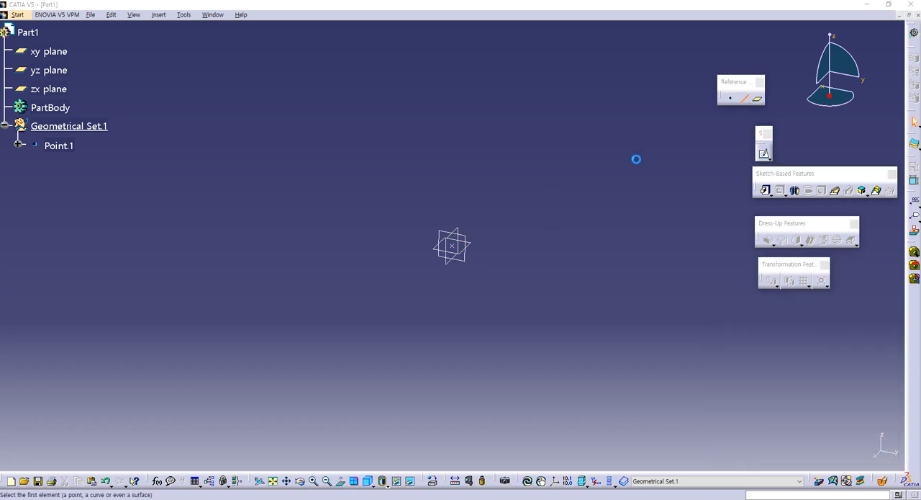
click(455, 246)
click(447, 265)
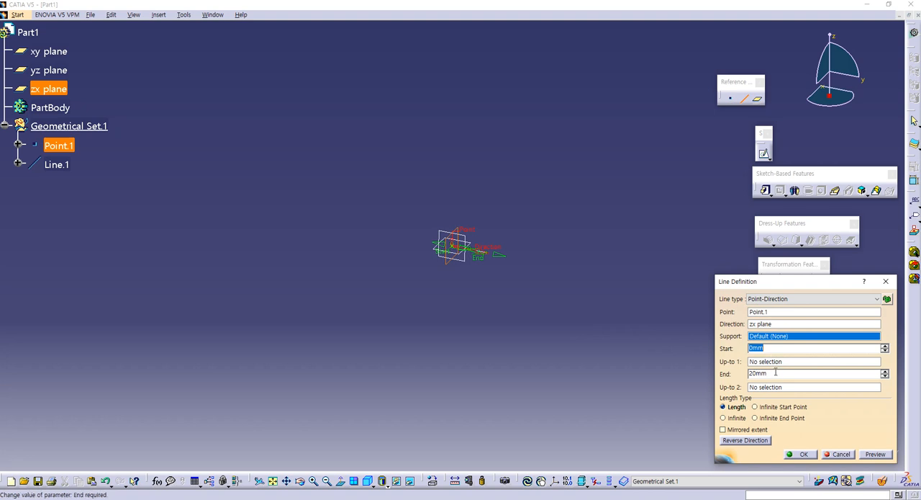
double_click(763, 373)
text(100)
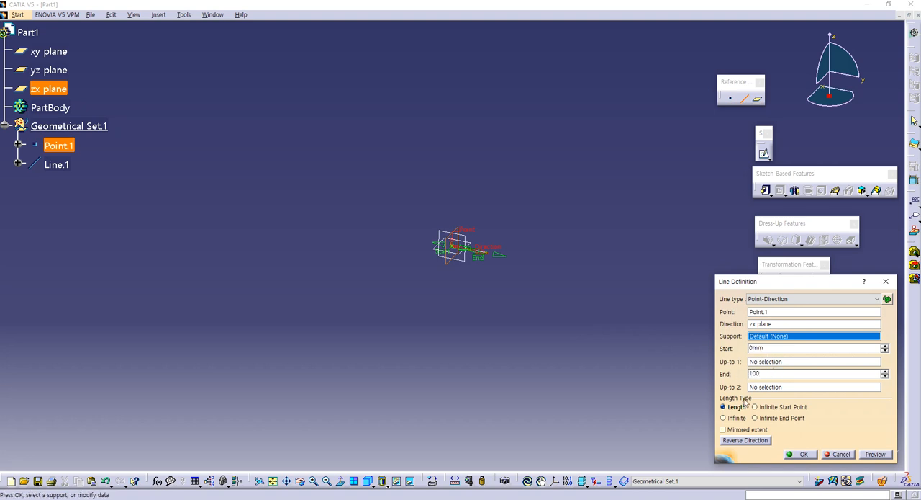
click(731, 430)
click(799, 455)
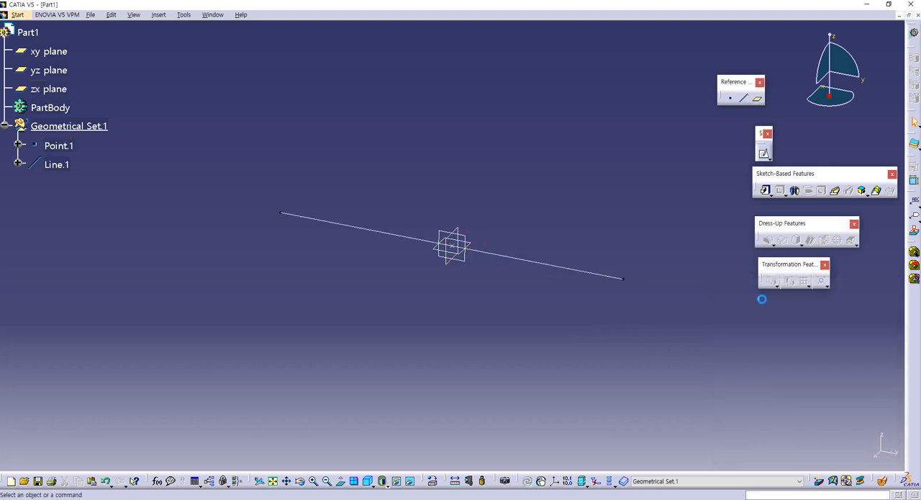
- Create two lines through the origin point from -100 mm to 100 mm, perpendicular to the xy plane and to the yz plane
click(455, 248)
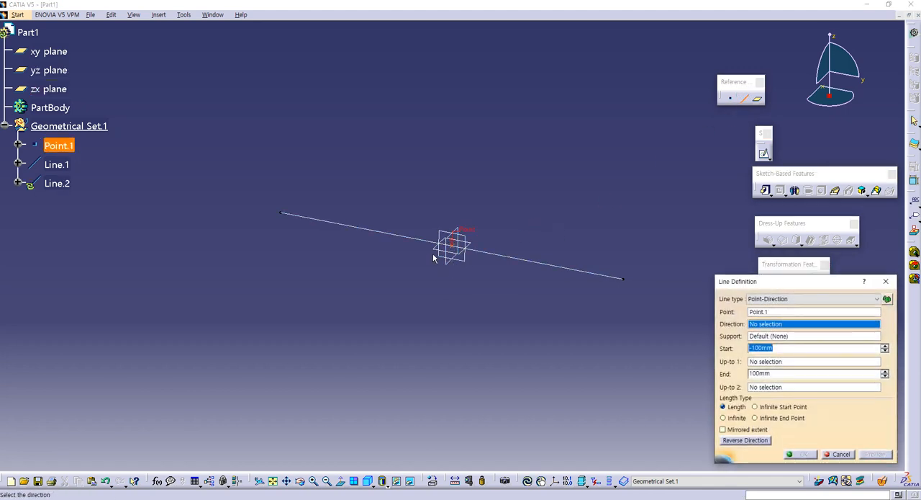
click(442, 252)
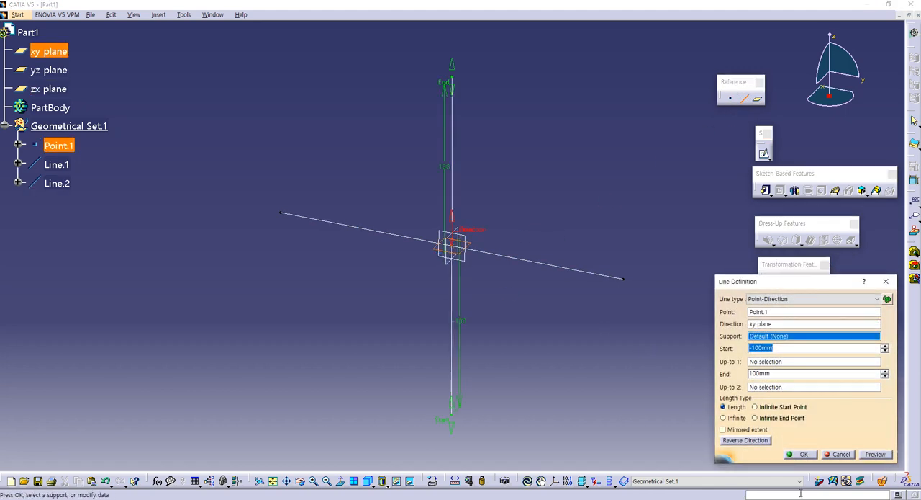
click(837, 455)
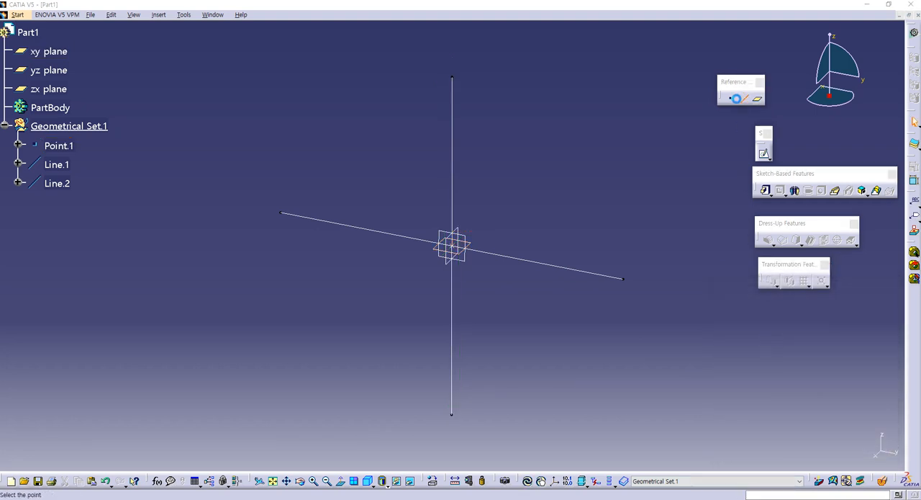
click(743, 97)
click(453, 246)
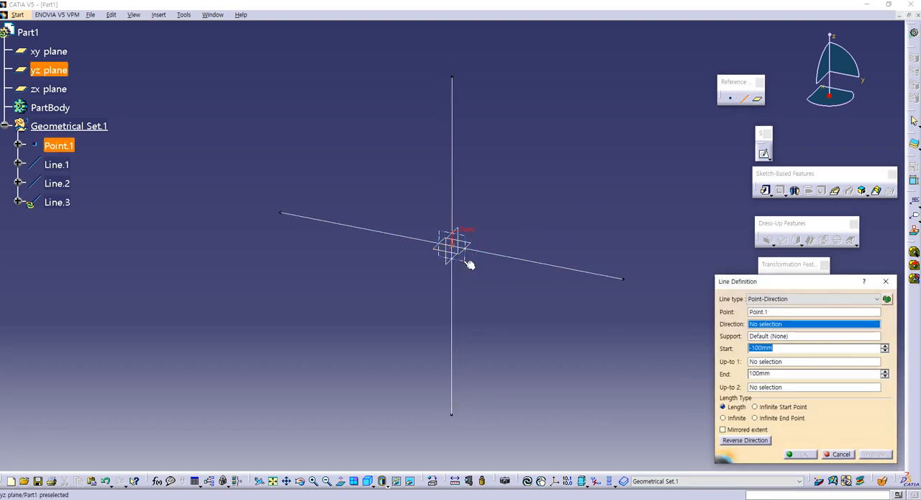
click(468, 260)
click(803, 455)
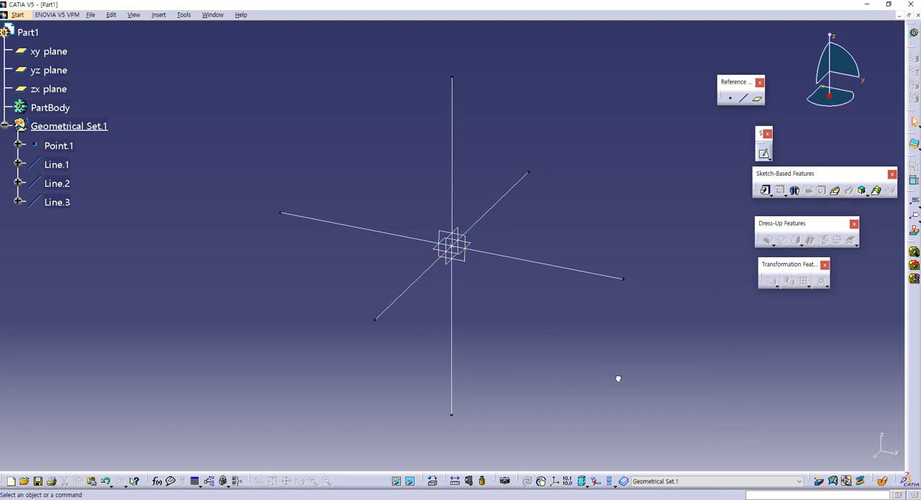
- Hide the default xy, yz and zx planes
click(51, 89)
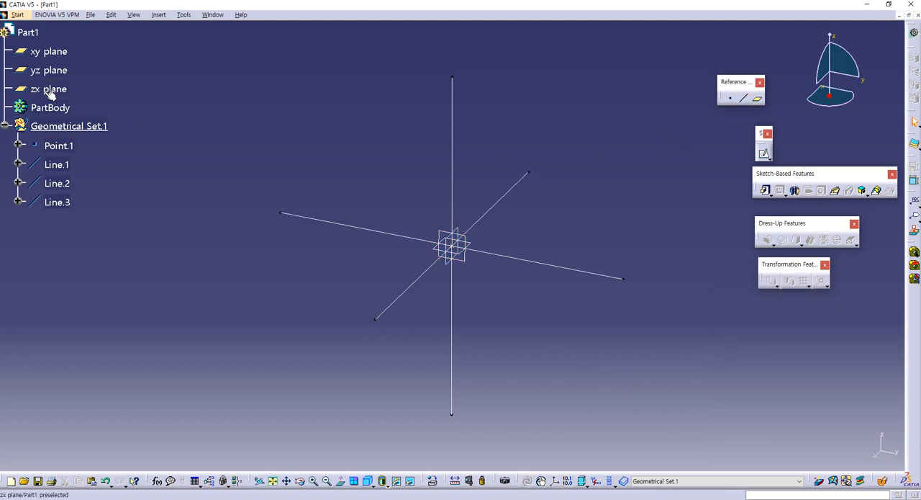
shift+click(54, 50)
right_click(55, 48)
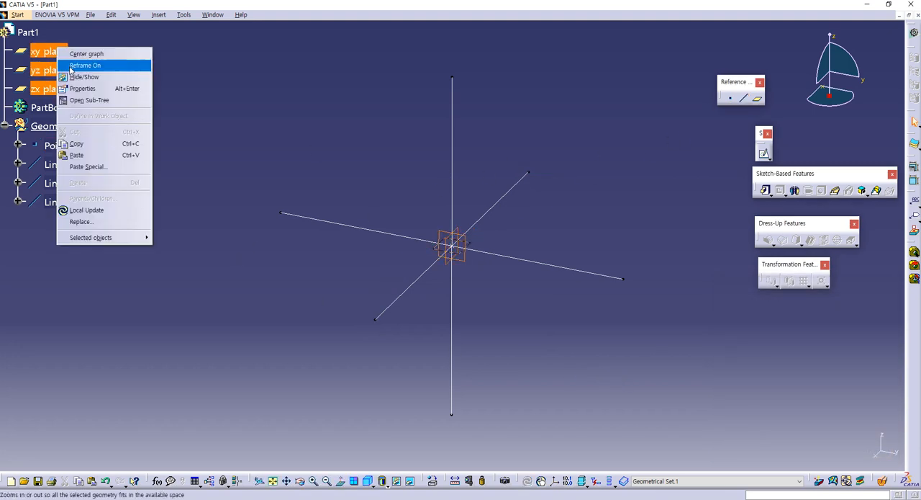
click(90, 77)
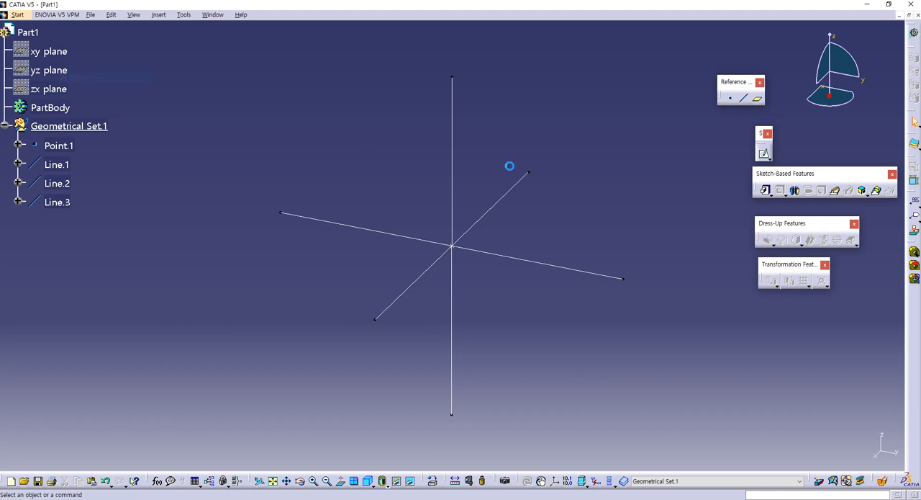
- Create two planes through Point.1, one normal to Line.3 and one normal to Line.1
click(757, 98)
click(498, 211)
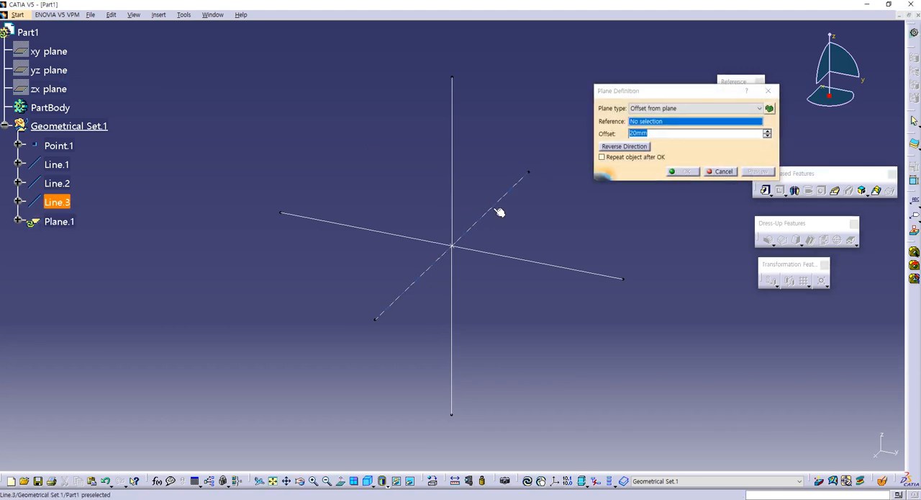
click(59, 145)
click(677, 147)
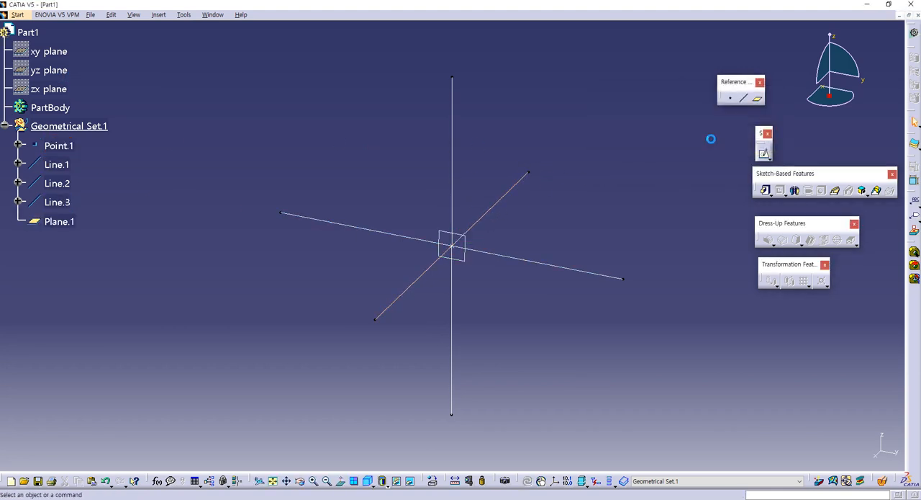
click(755, 99)
click(548, 267)
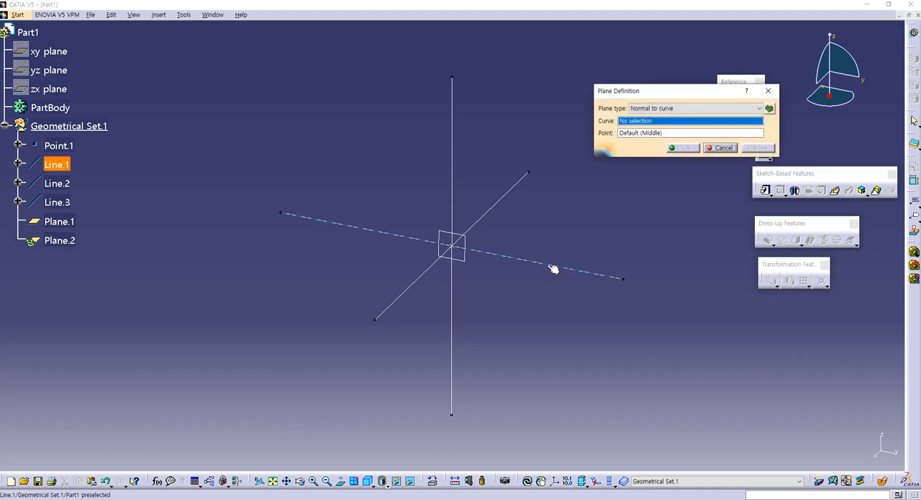
click(66, 146)
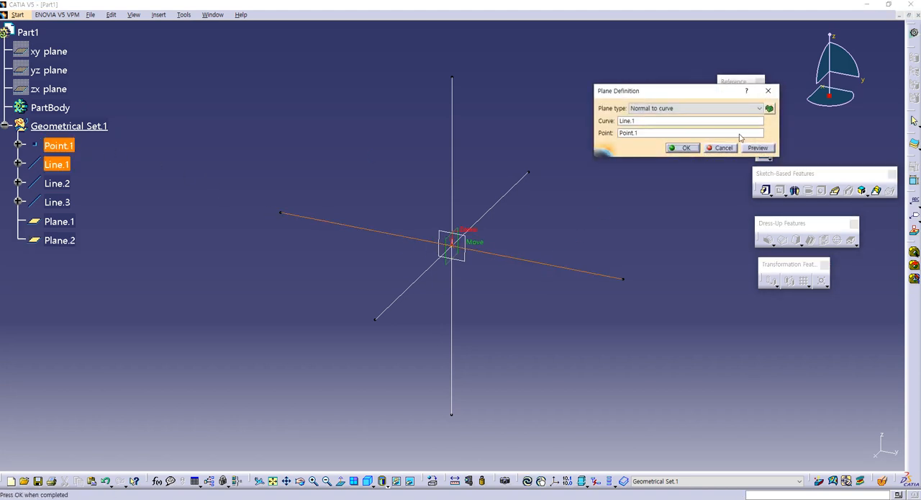
click(684, 147)
- Create another plane normal to Line.3 through Point.1
click(758, 102)
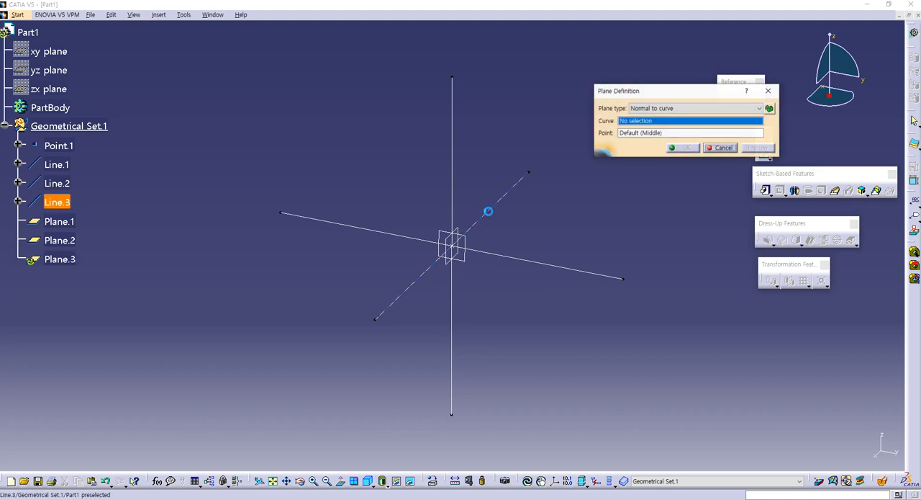
click(496, 206)
click(65, 147)
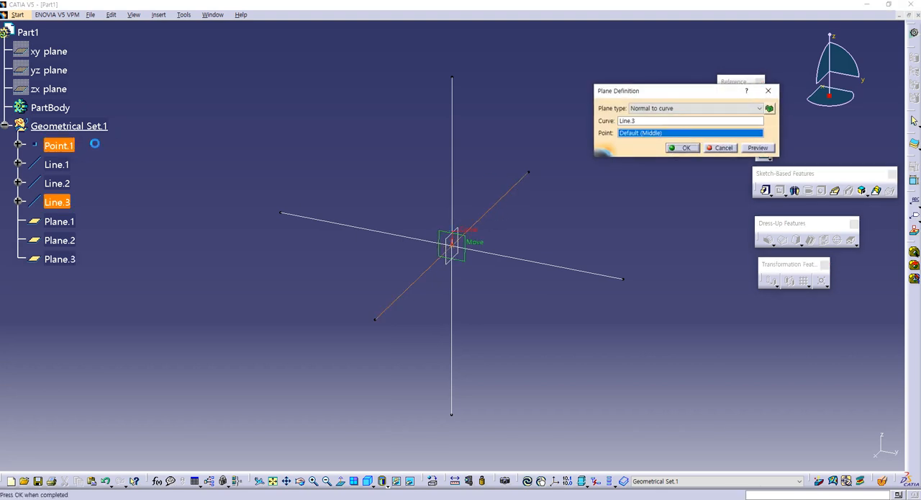
click(685, 148)
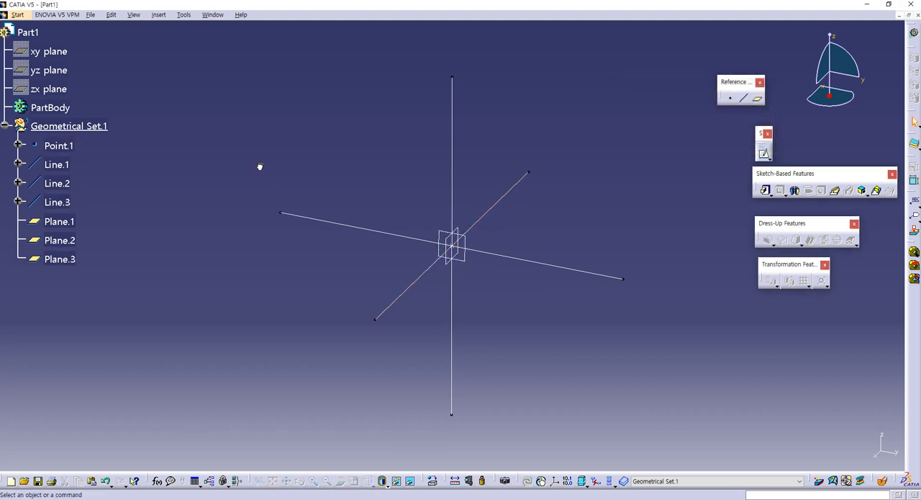
- Rename the geometrical set as Ref in its feature properties
click(54, 127)
key(alt+Return)
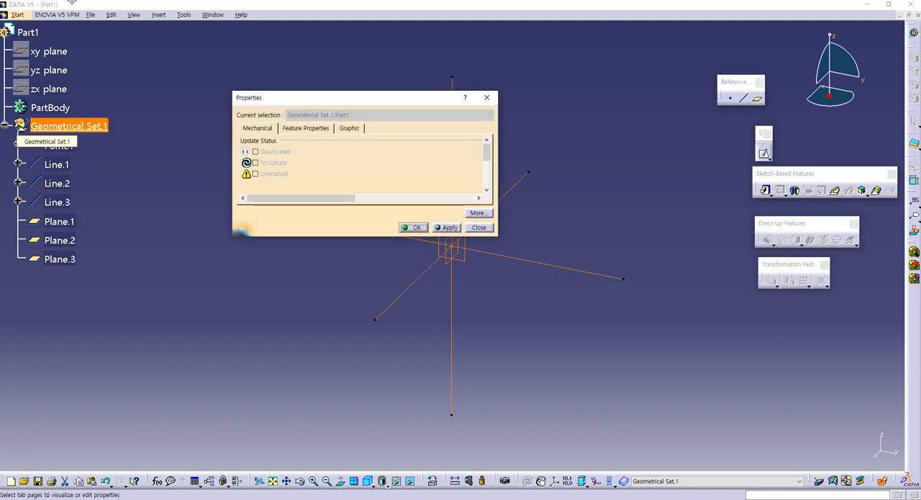
click(291, 130)
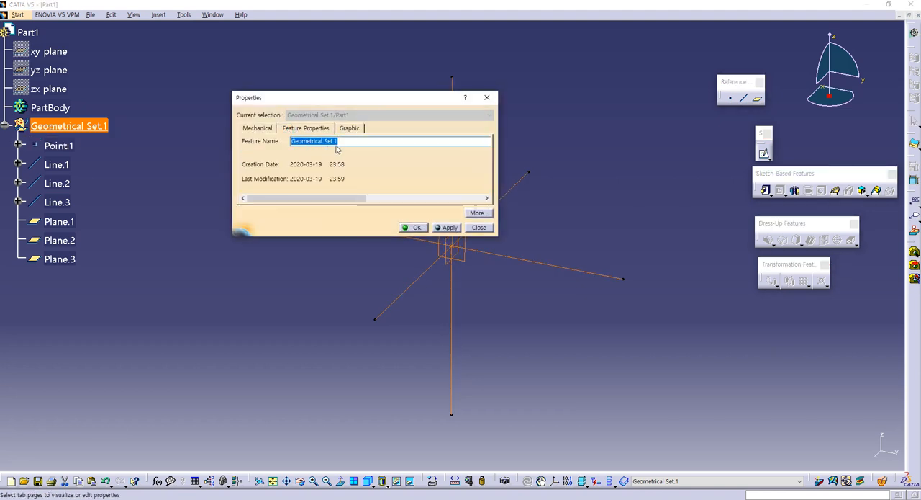
text(Ref)
key(Return)
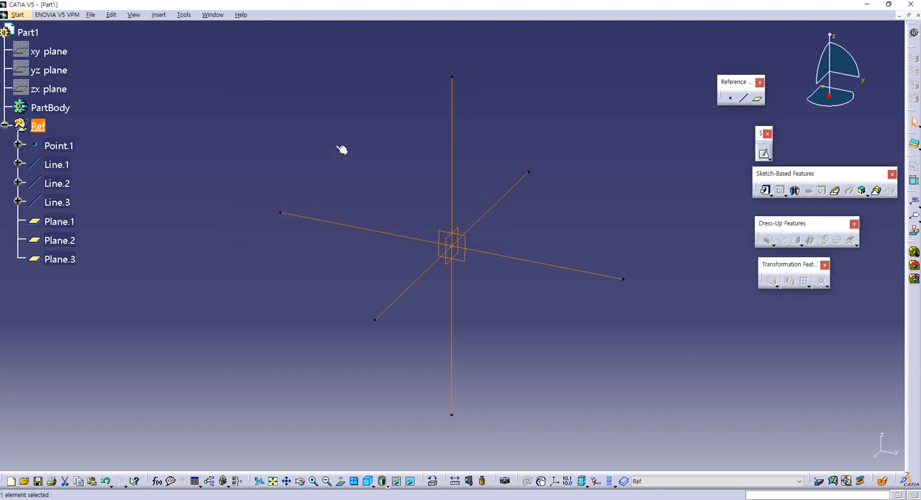
click(264, 166)
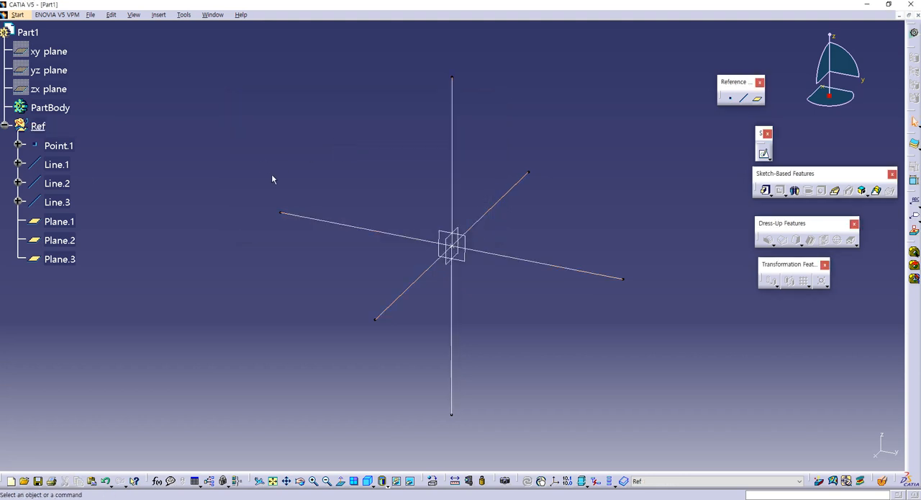
- Insert a new body into the part and consult the Part 1 drawing in the guide book PDF
click(184, 15)
key(Escape)
click(158, 14)
click(164, 34)
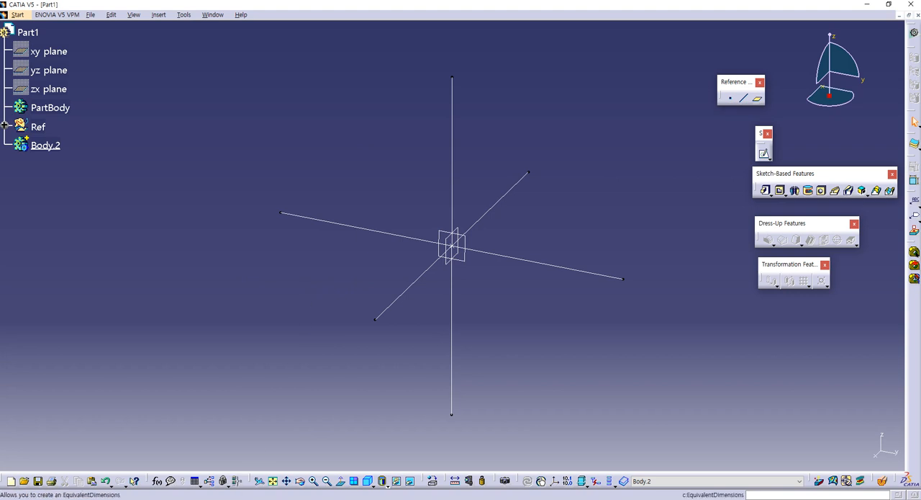
key(alt+Tab)
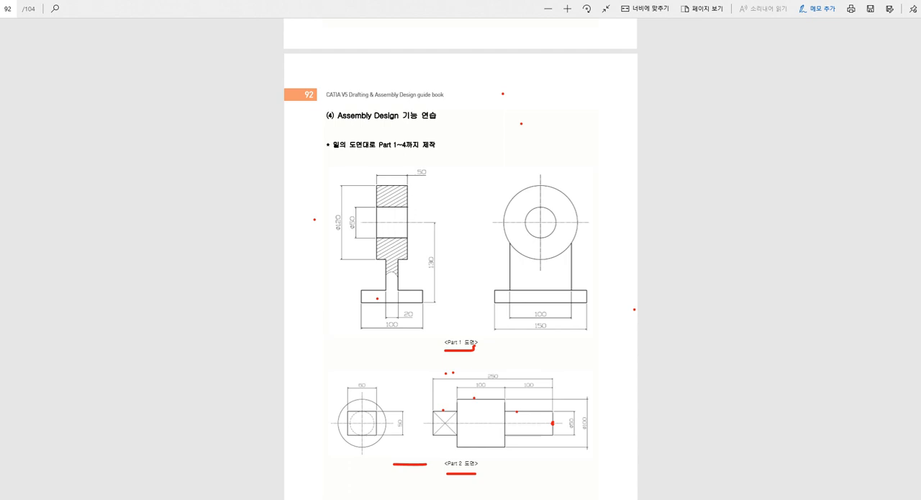
key(alt+Tab)
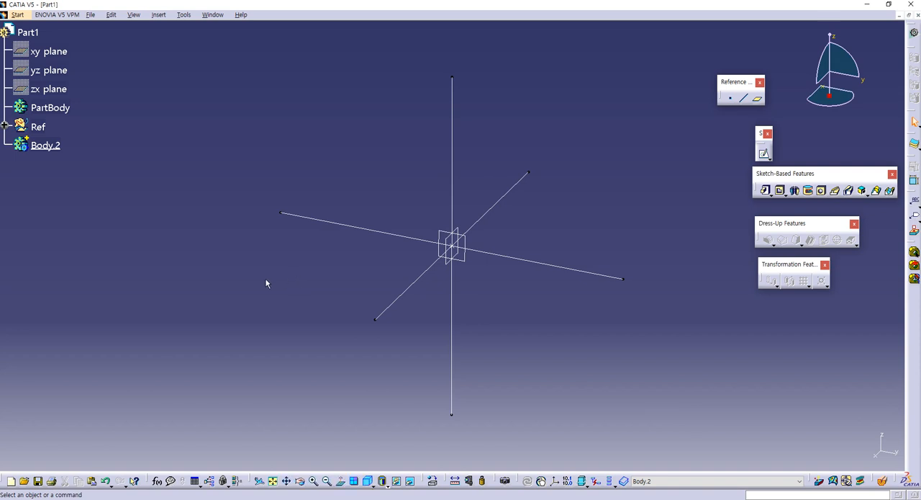
- Begin saving the part under a different name through Save Management, creating and opening a folder named assemly2 inside oCam
click(89, 16)
click(108, 127)
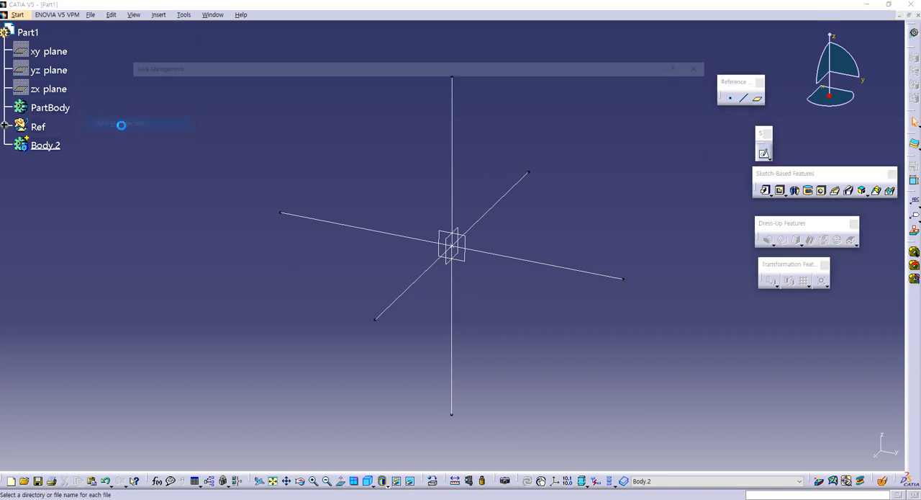
click(659, 95)
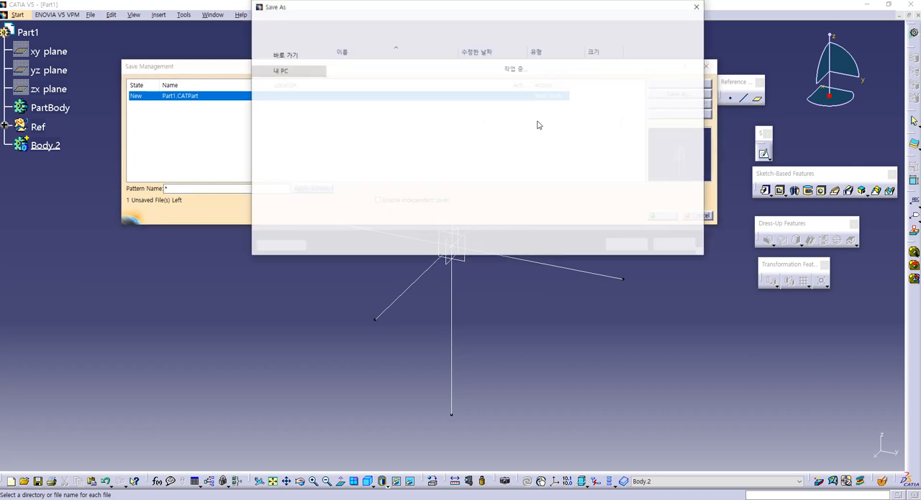
click(295, 21)
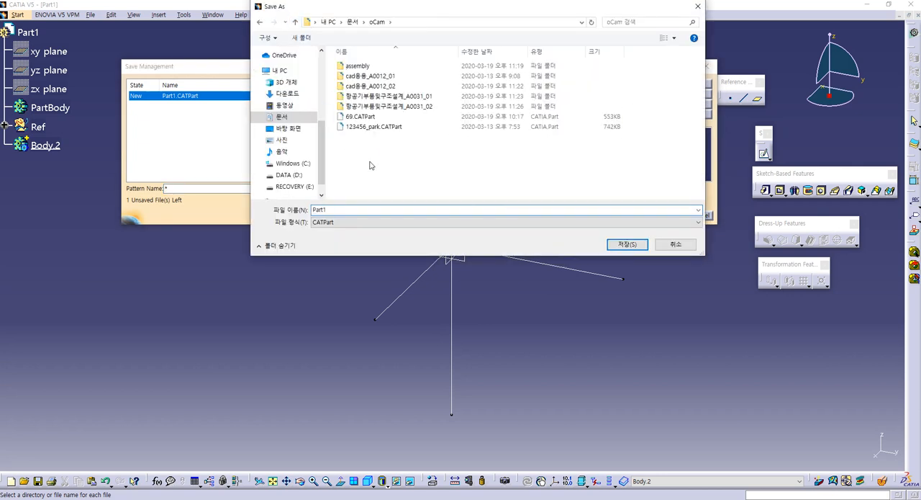
right_click(370, 165)
click(387, 165)
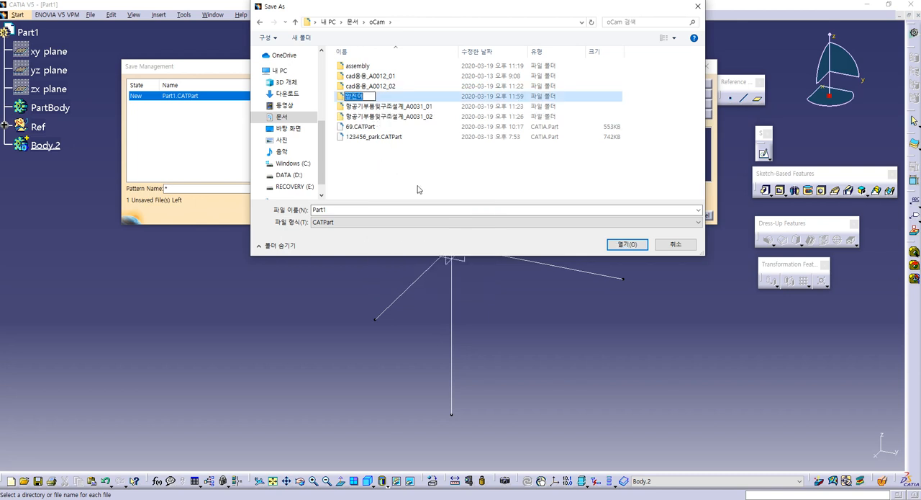
text(assem)
text(ly2)
key(Return)
key(Return)
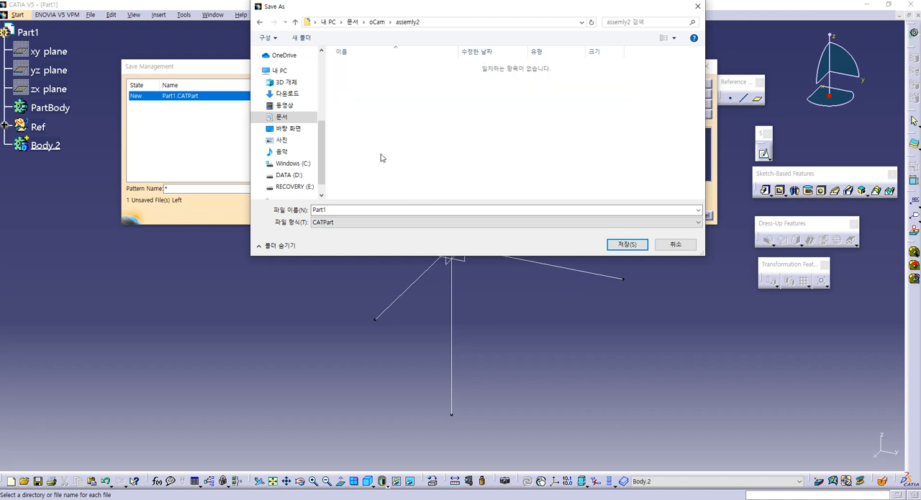
- Set the part's file name to part1 in the assemly2 folder
click(333, 210)
text(ass)
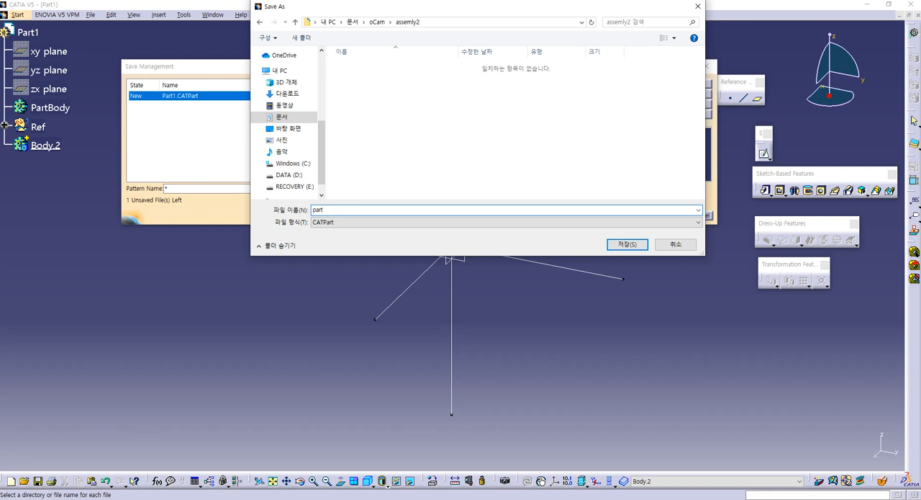
key(Return)
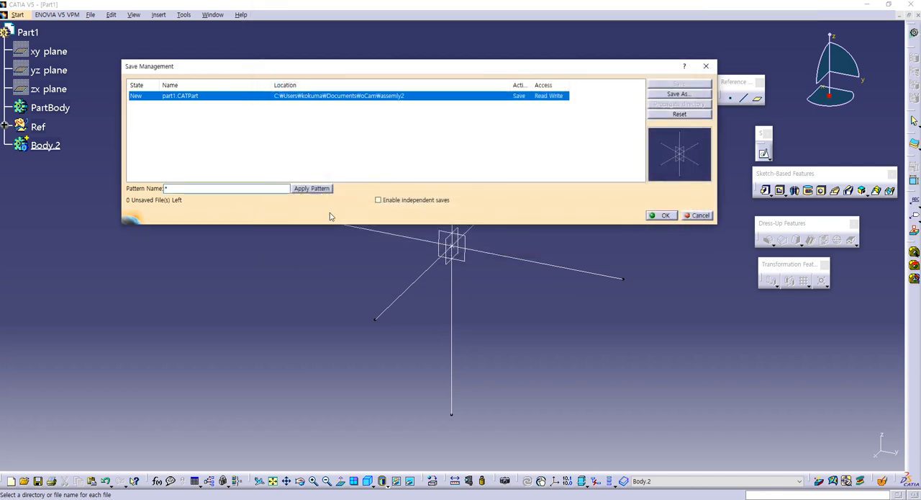
- Set the file name to std in the assemly2 folder and complete the save
click(660, 95)
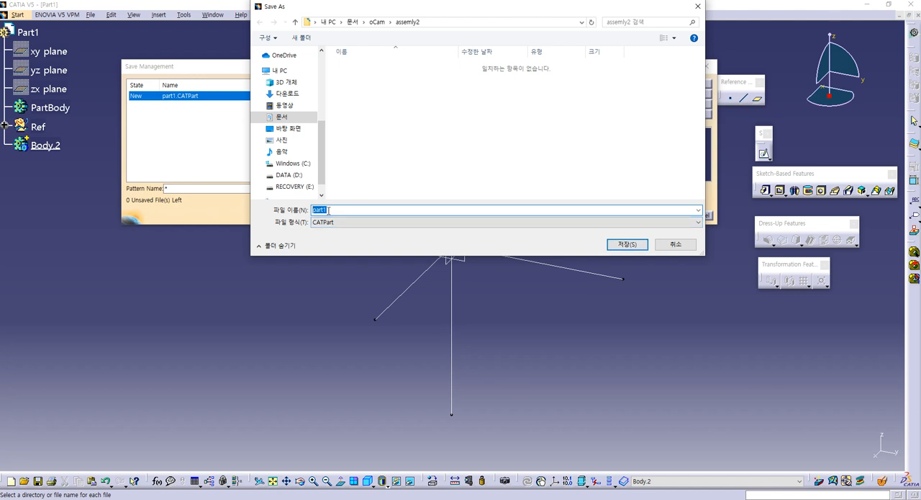
text(std)
key(Return)
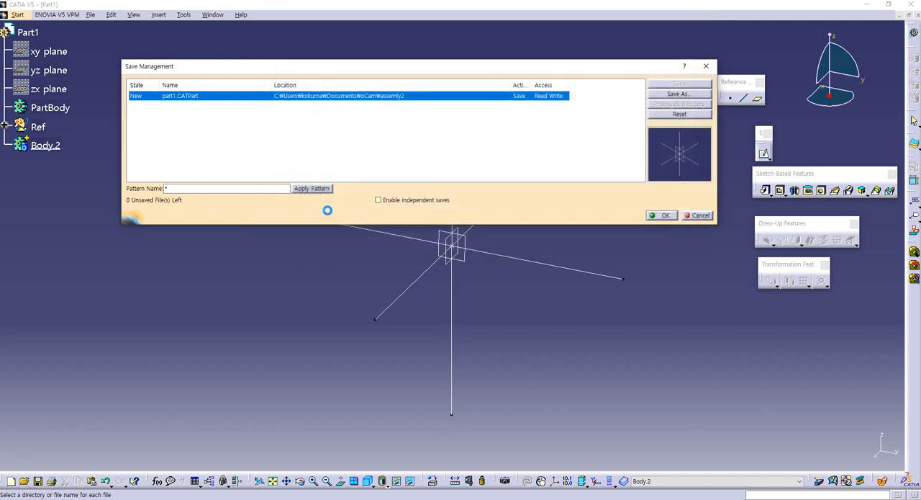
click(663, 215)
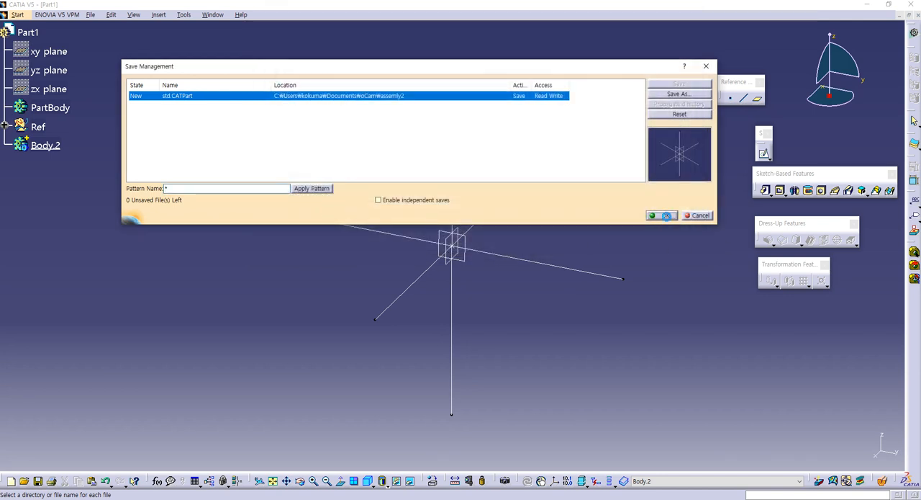
- Save the std part under the new name part1 in the assemly2 folder using Save Management
click(88, 15)
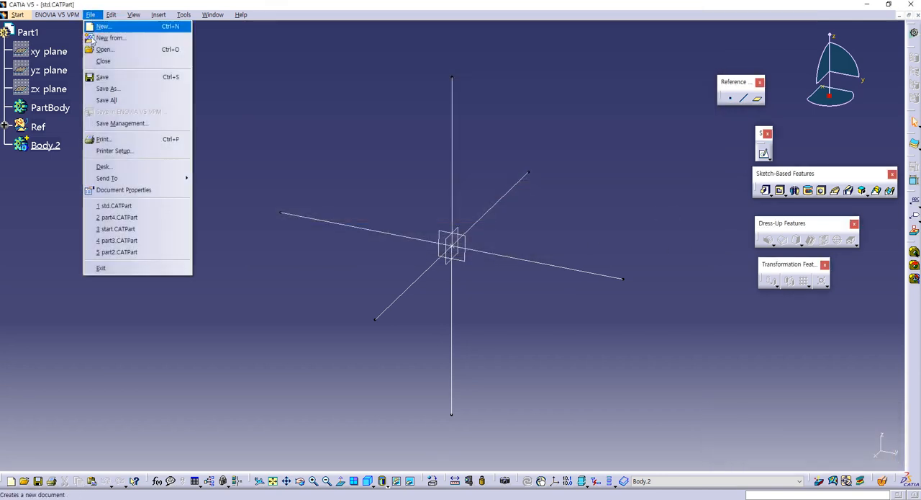
click(100, 123)
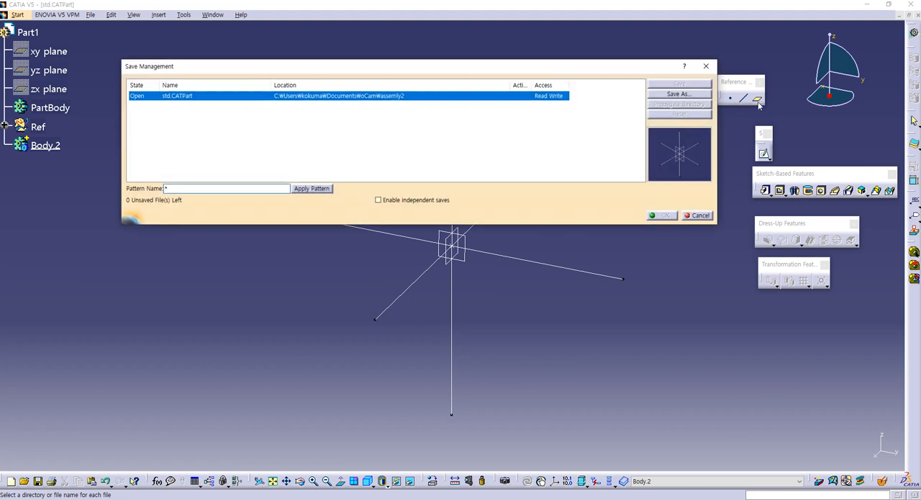
click(681, 94)
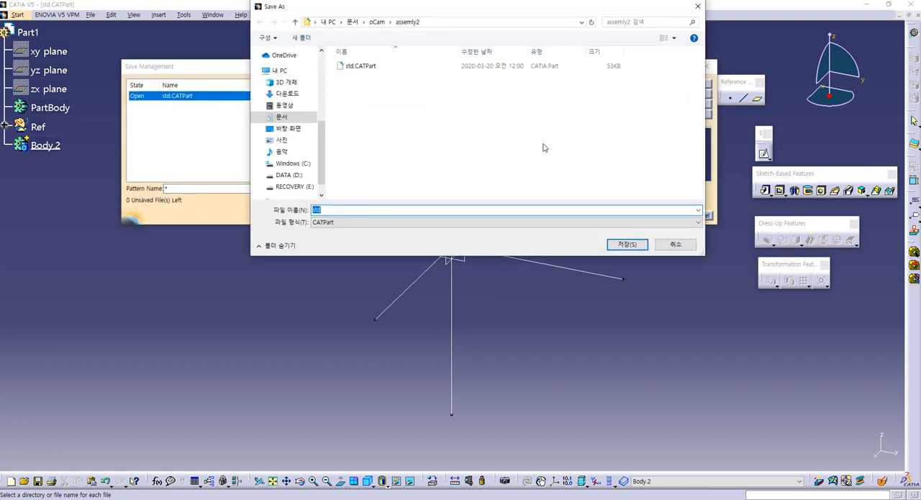
text(part1)
key(Return)
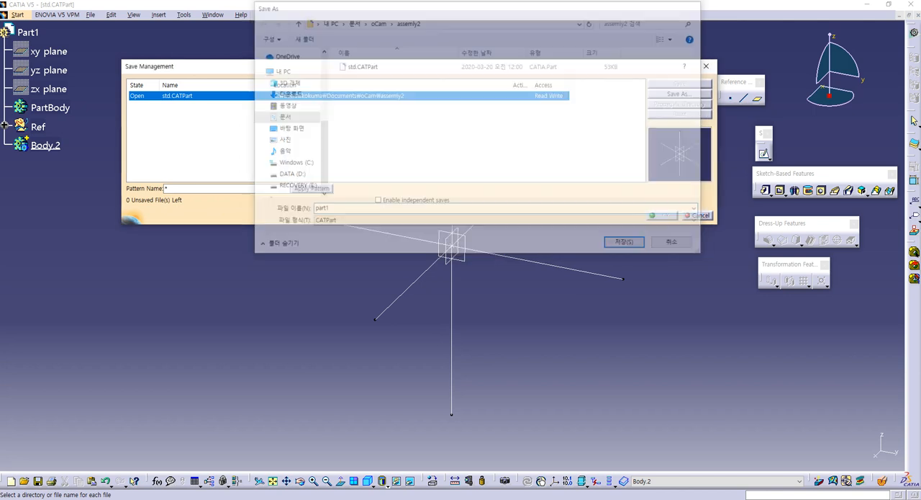
click(663, 216)
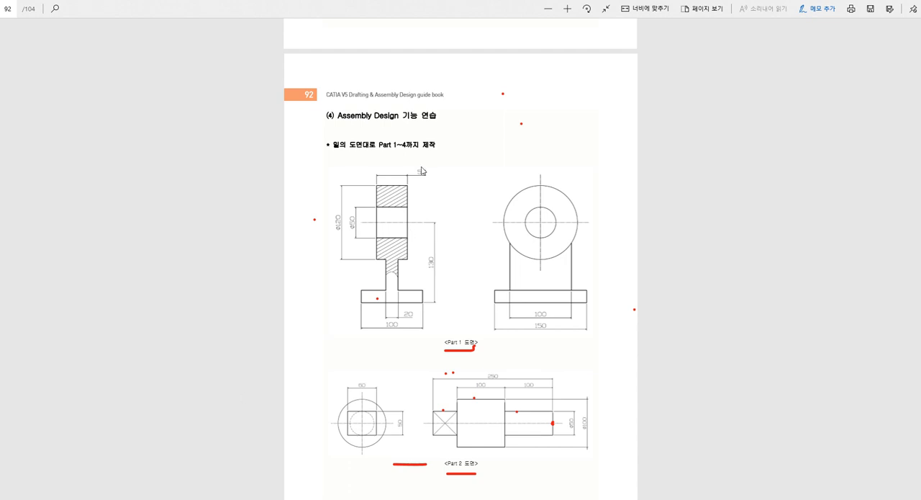
- Clear the ink in the guide book PDF and mark the base's bottom midpoint in both Part 1 views
click(812, 9)
click(827, 10)
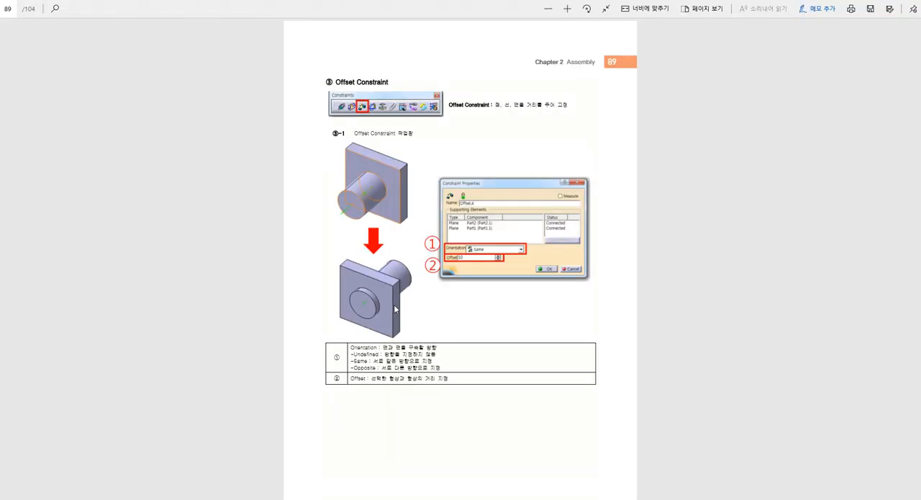
scroll(394, 308, up, 1)
scroll(391, 253, down, 4)
scroll(391, 311, up, 6)
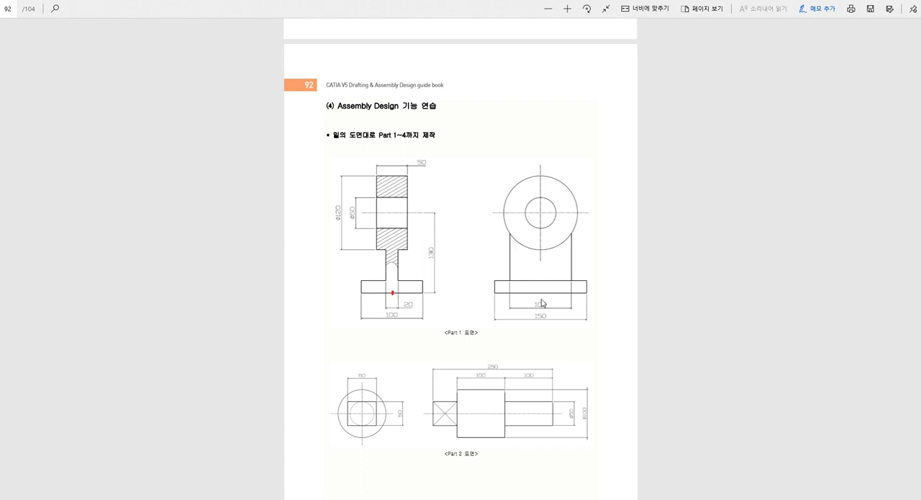
drag(542, 294, 536, 293)
- Switch back to CATIA and create a positioned sketch on Plane.3 with its origin as the projection of Point.1
key(alt+Tab)
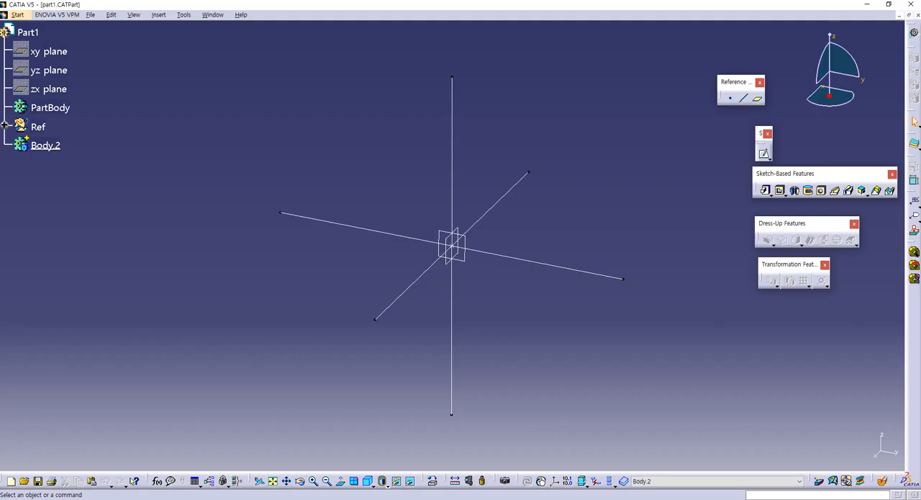
click(767, 159)
click(796, 169)
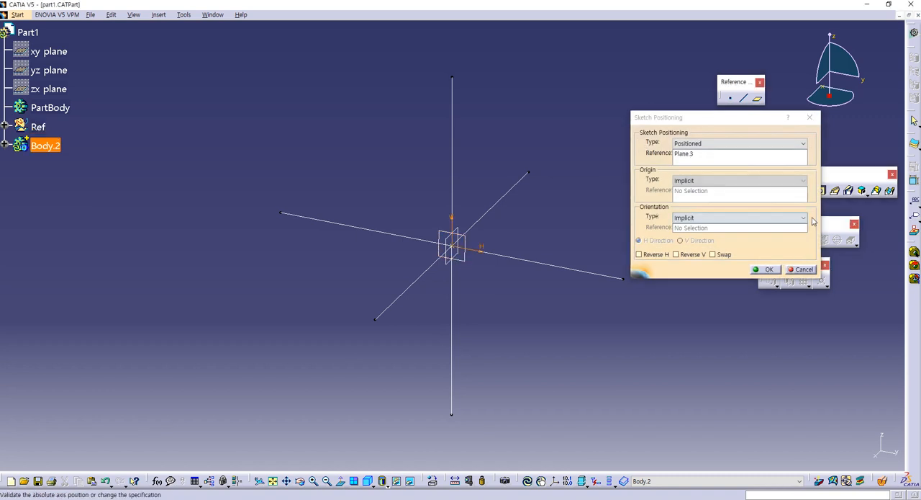
click(755, 181)
click(748, 207)
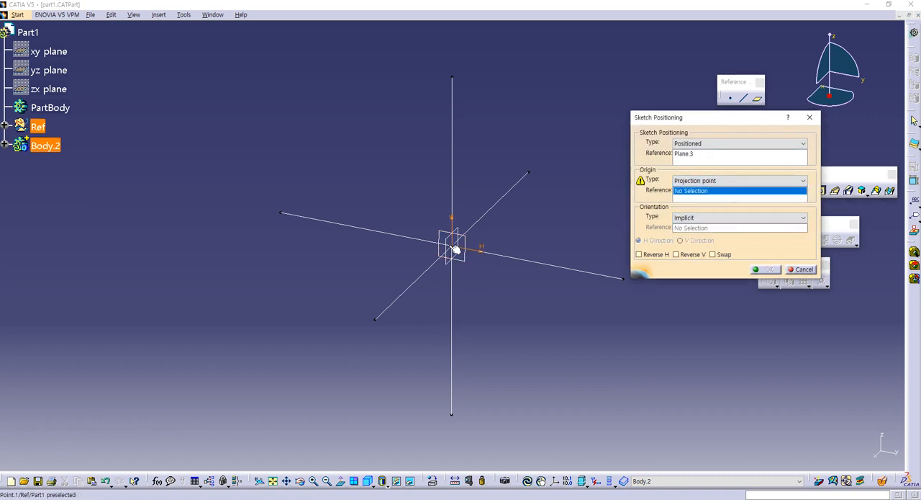
click(455, 245)
click(761, 270)
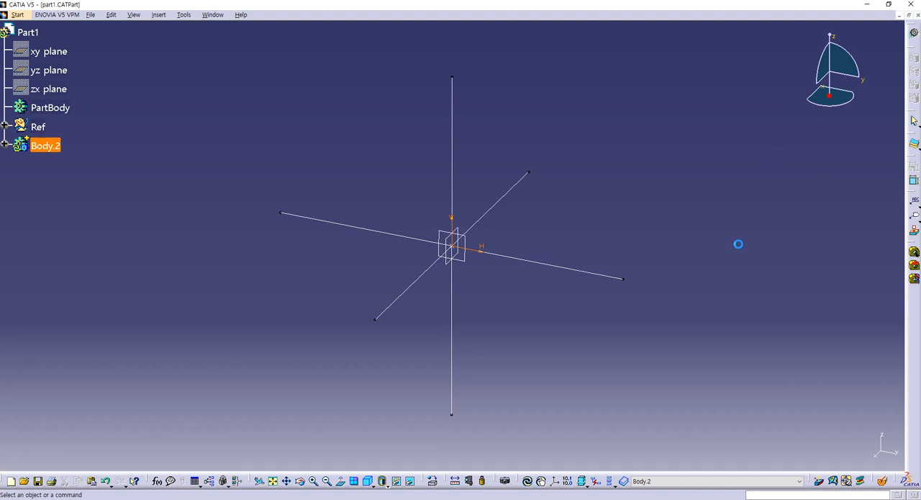
- Sketch a rectangle about 94 mm wide and 10 mm high, with its lower edge on the horizontal axis and spanning the origin
click(802, 194)
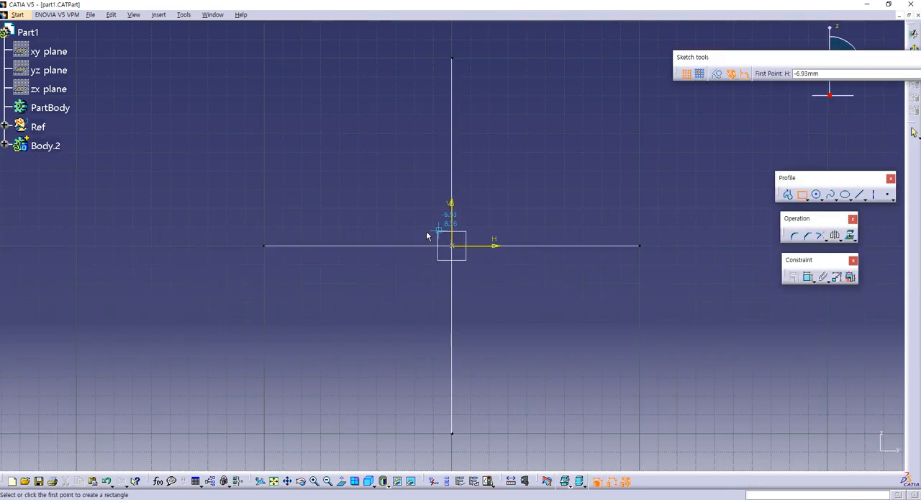
click(371, 246)
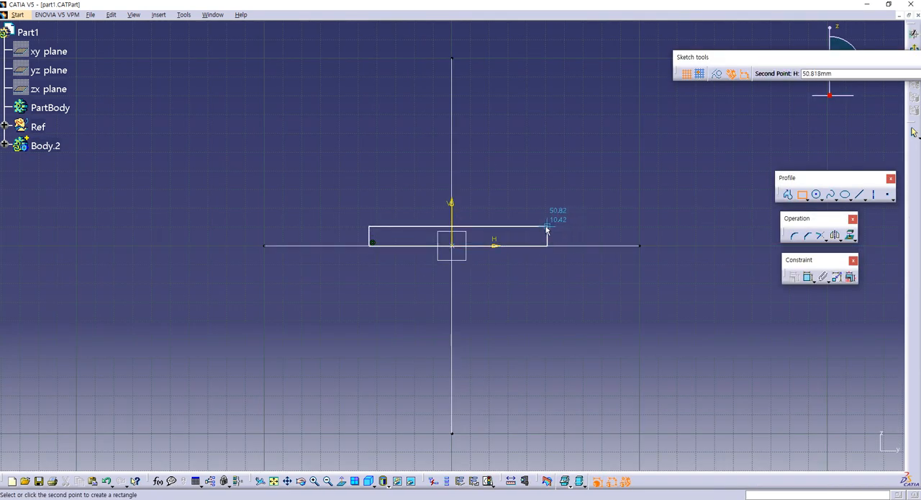
click(546, 228)
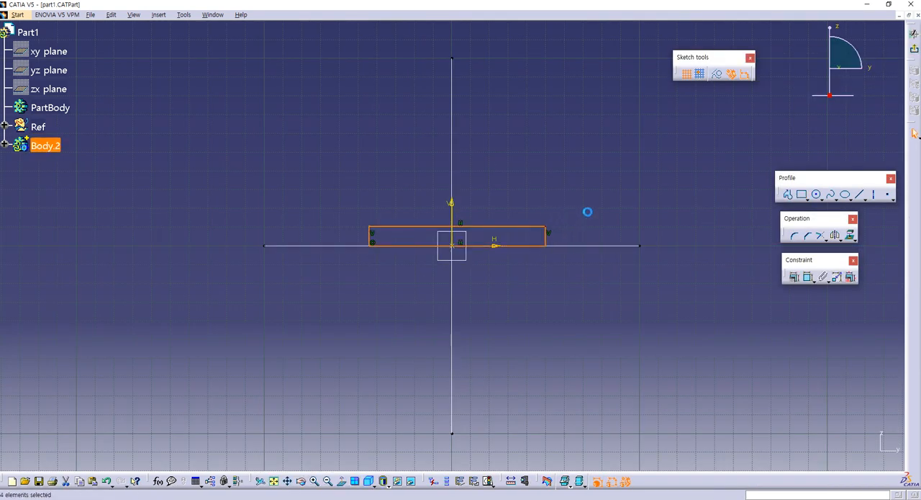
click(801, 194)
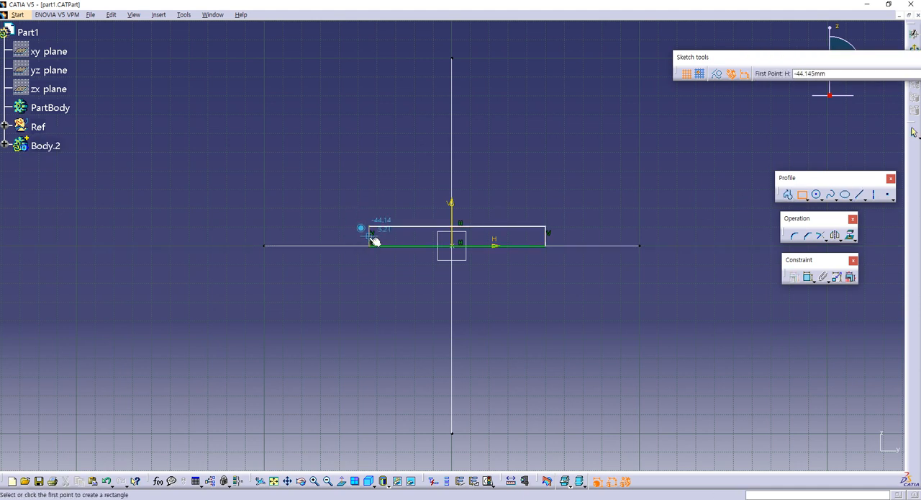
key(Escape)
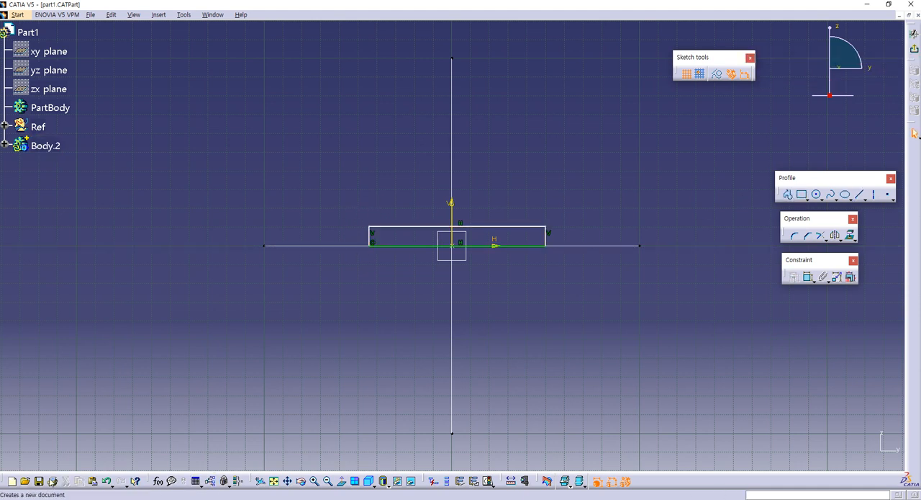
- Check the Part 1 drawing in the PDF, and constrain the rectangle's two vertical sides symmetrically about the sketch's vertical axis in CATIA
key(alt+Tab)
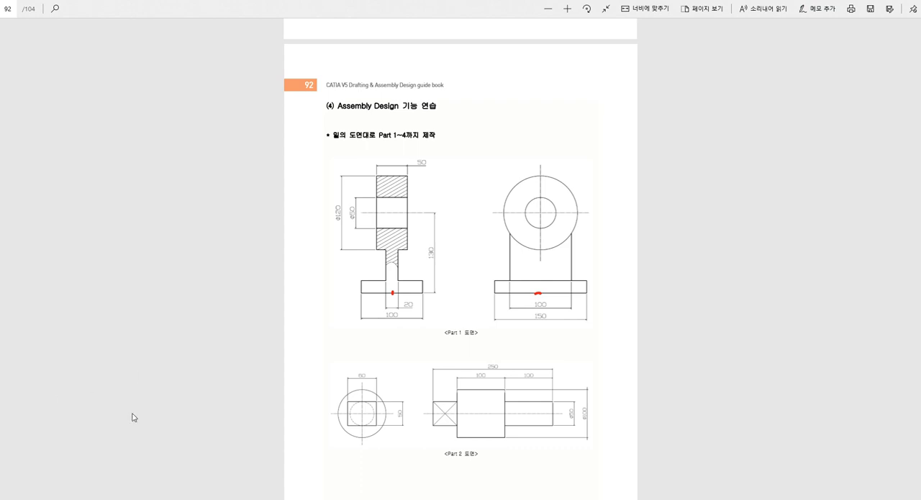
key(alt+Tab)
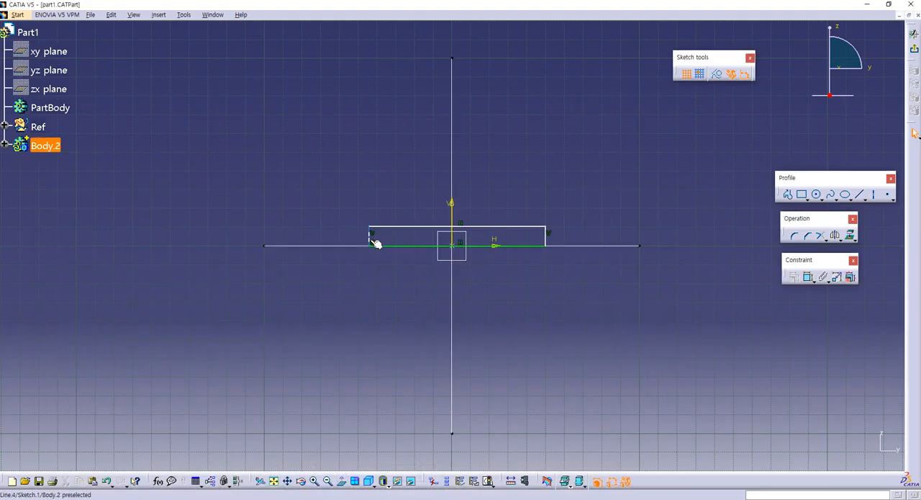
click(492, 245)
ctrl+click(544, 238)
ctrl+click(452, 245)
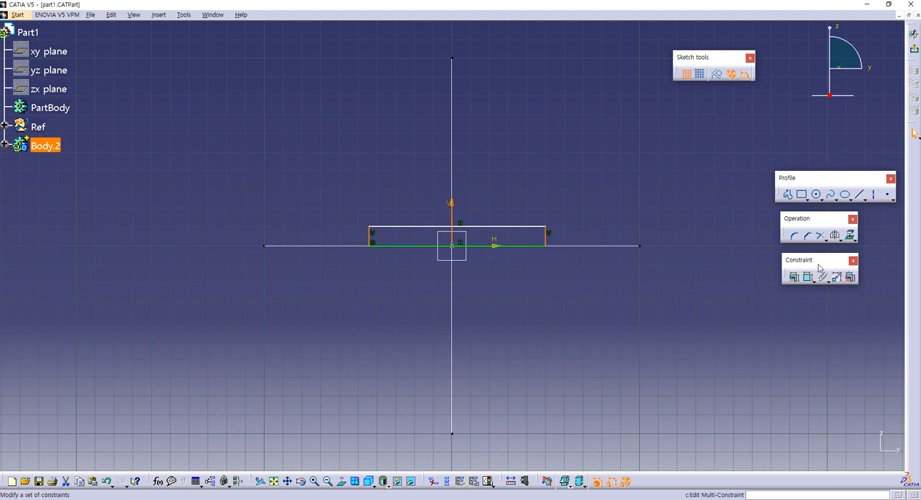
click(793, 277)
click(724, 209)
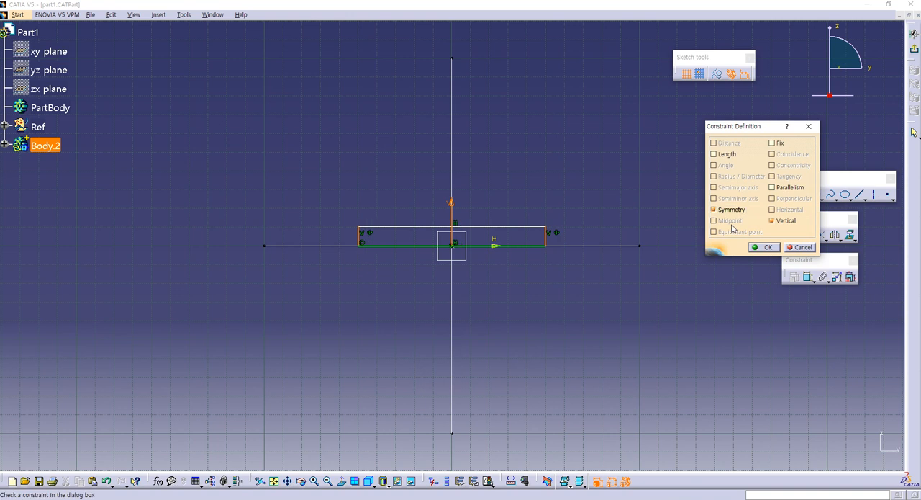
click(765, 247)
- Dimension the rectangle's upper edge at 150 mm and switch to the Part 1 drawing in the guide book PDF
click(808, 276)
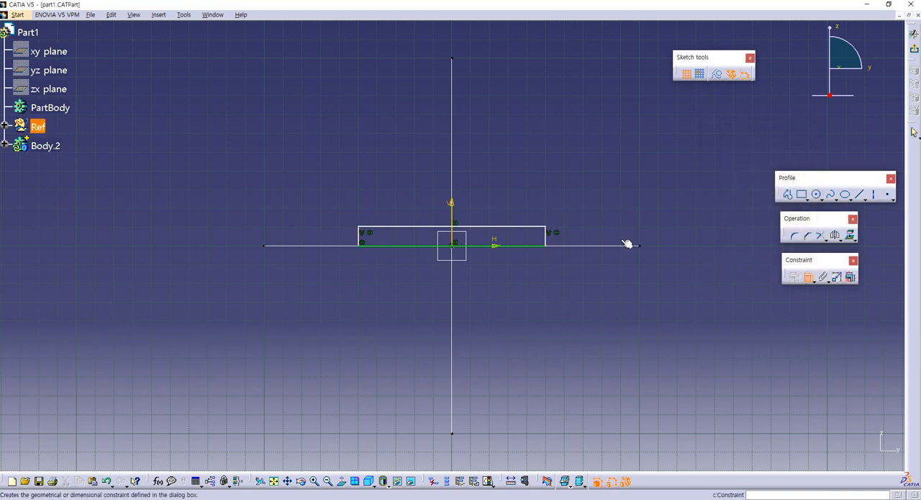
click(496, 227)
click(488, 197)
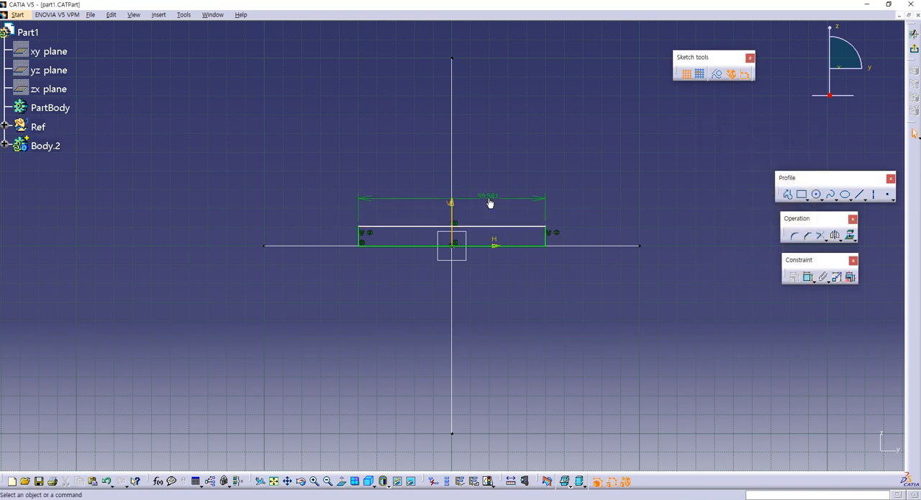
double_click(488, 198)
text(150mm)
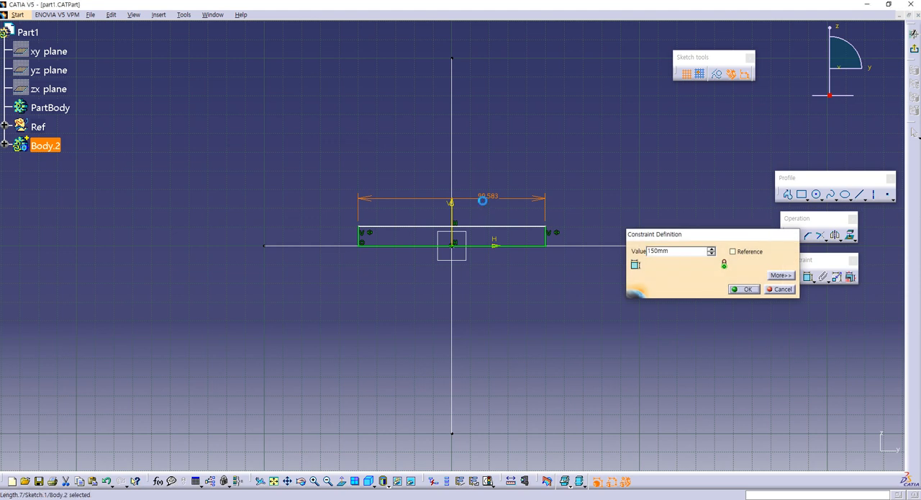
key(Return)
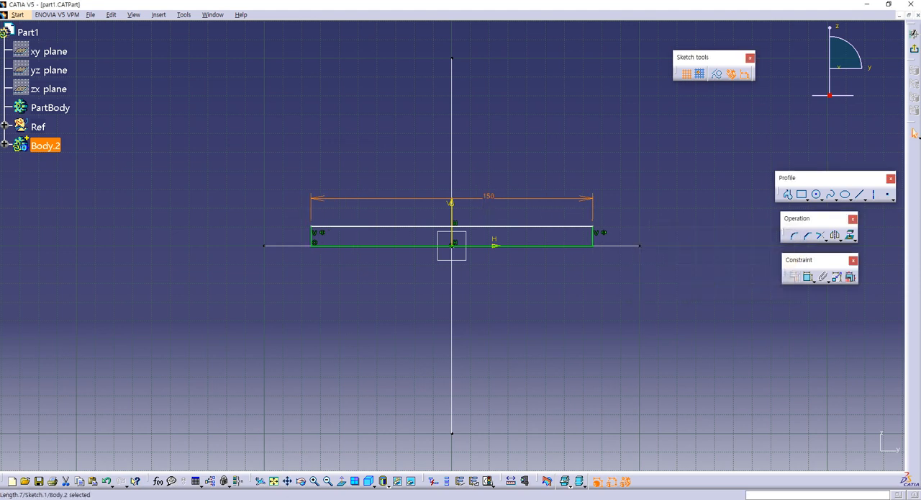
key(alt+Tab)
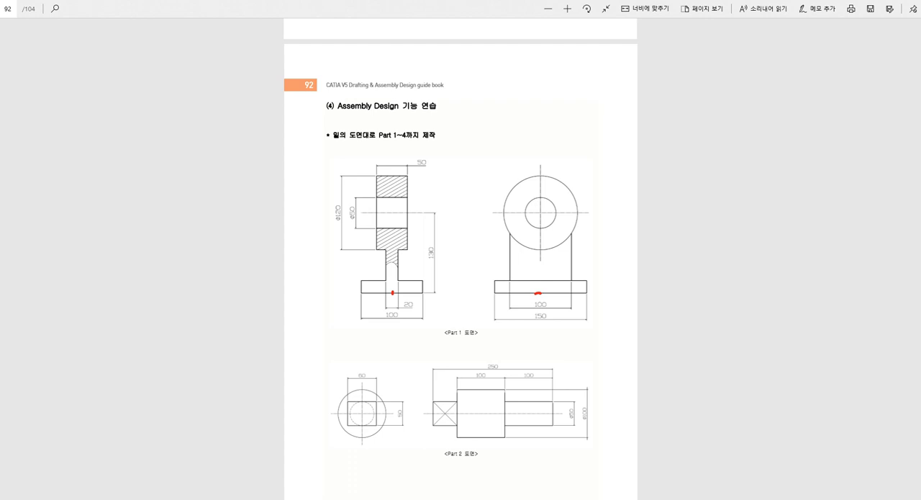
- Switch back to CATIA and dimension the rectangle's height at 20 mm between its upper and lower edges
key(alt+Tab)
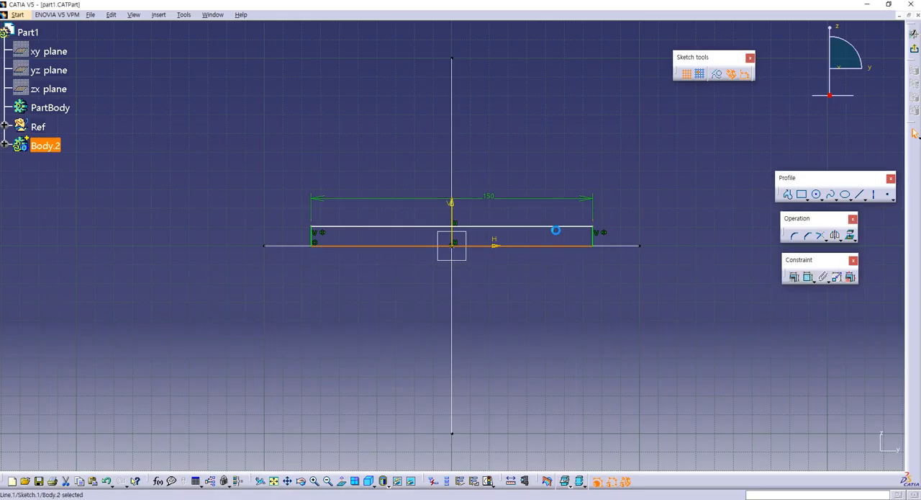
click(562, 227)
click(808, 276)
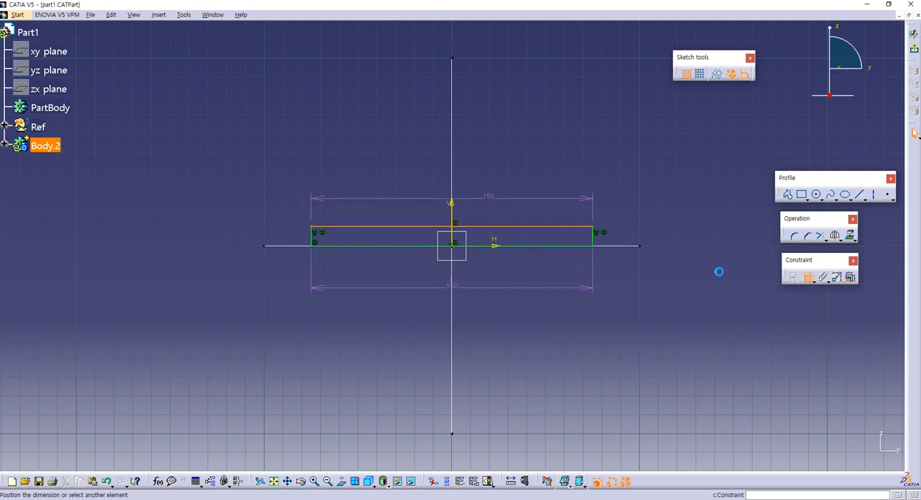
click(592, 245)
click(630, 232)
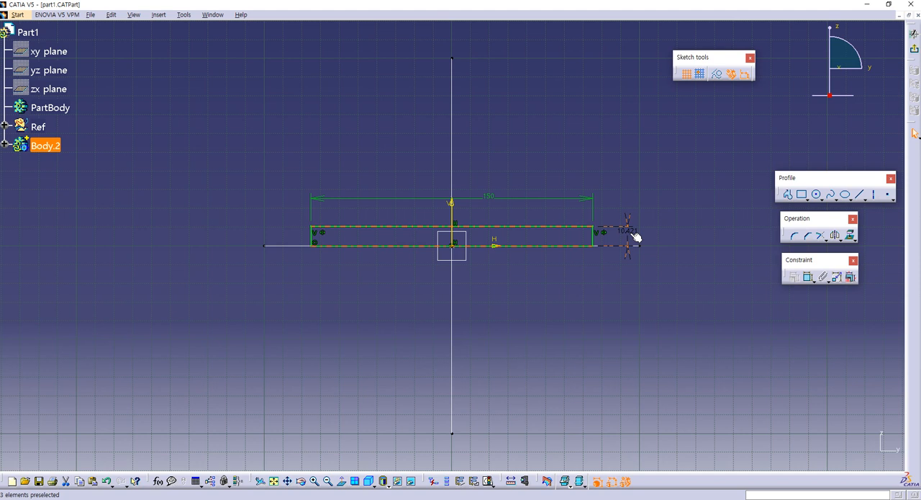
double_click(636, 237)
text(20)
key(Return)
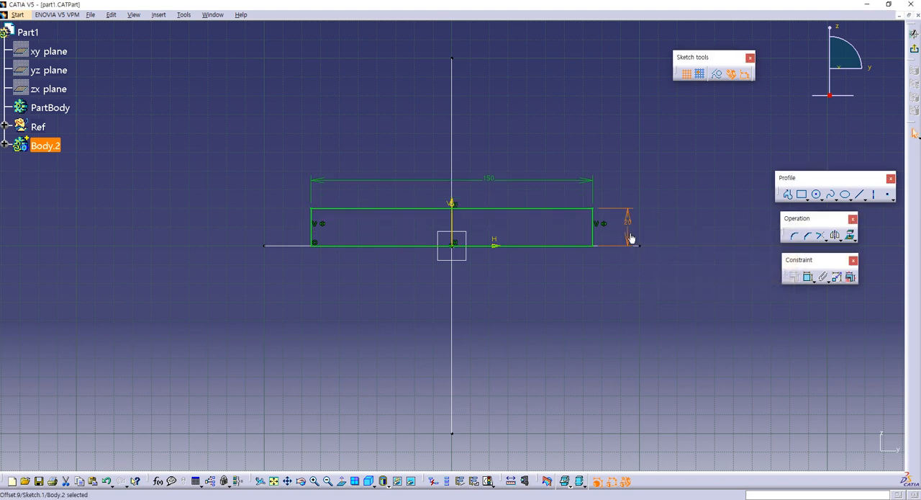
- Exit the sketch and pad the base rectangle with mirrored extent to the 100 mm overall depth given in the drawing
click(914, 49)
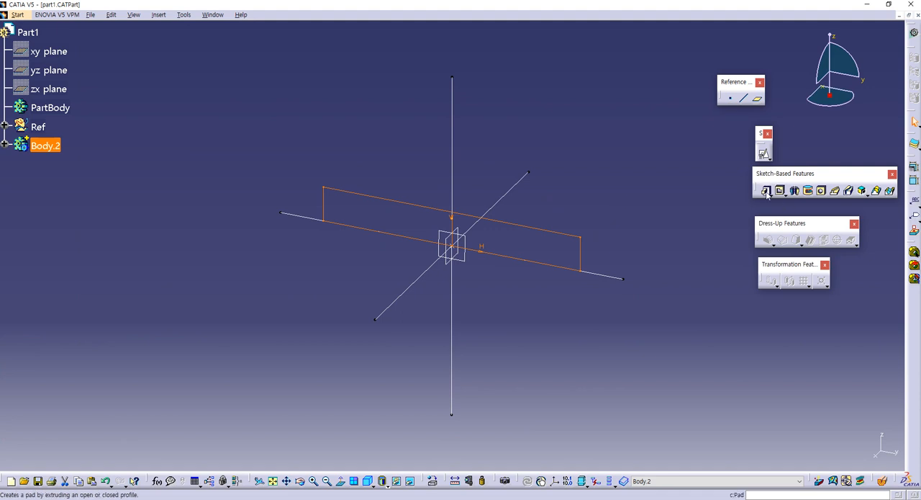
click(765, 190)
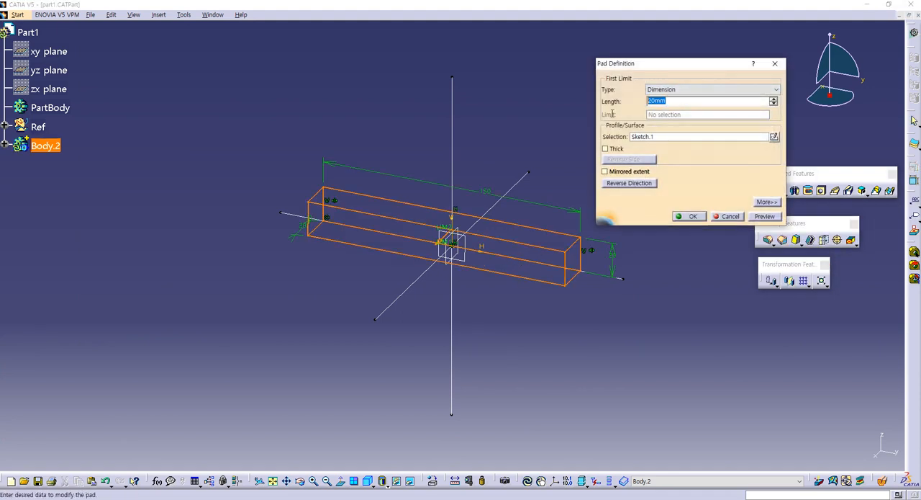
text(100/2)
key(Return)
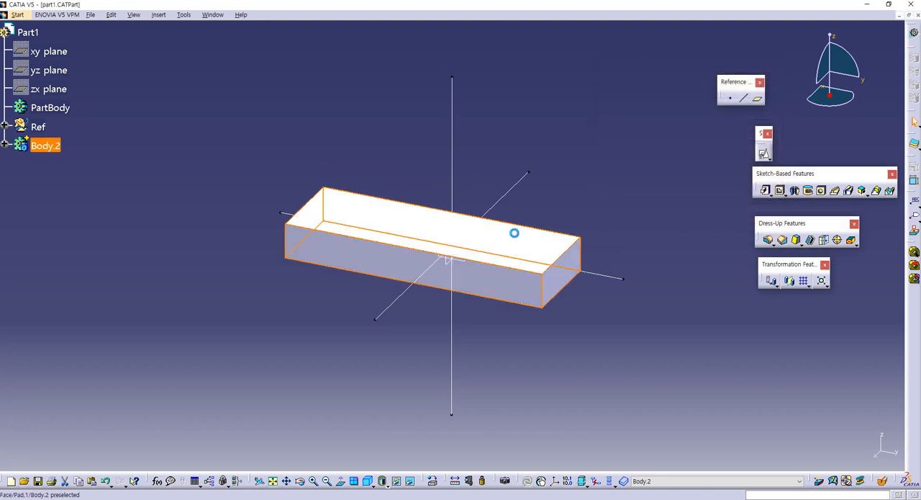
click(609, 170)
click(685, 217)
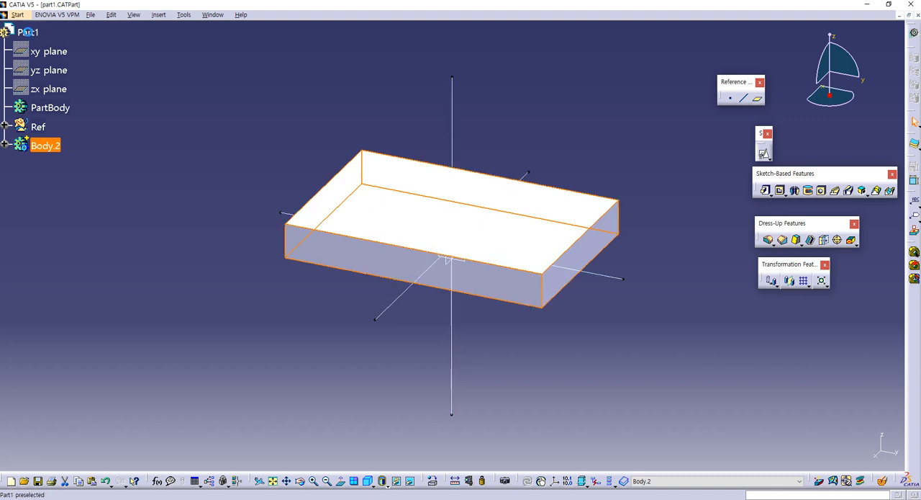
- Save the part as part1.CATPart in the assemly2 folder through Save Management, overwriting the existing file
click(29, 32)
click(90, 15)
click(119, 124)
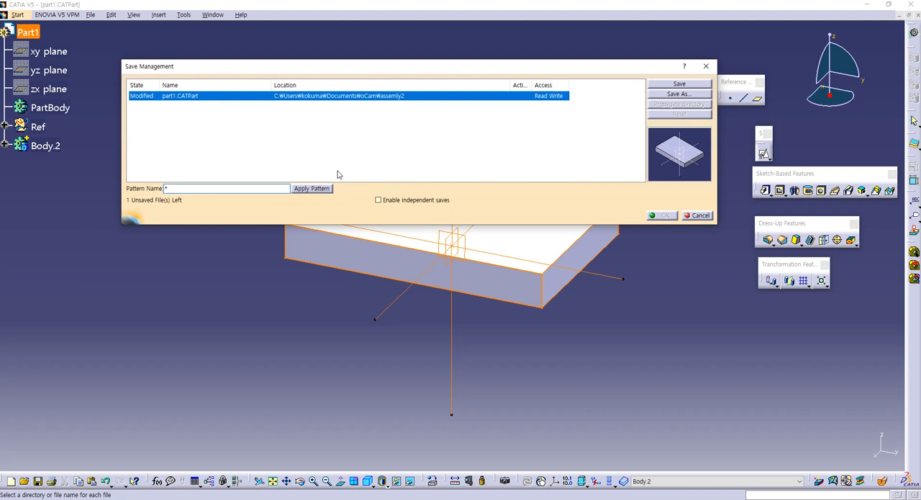
click(676, 94)
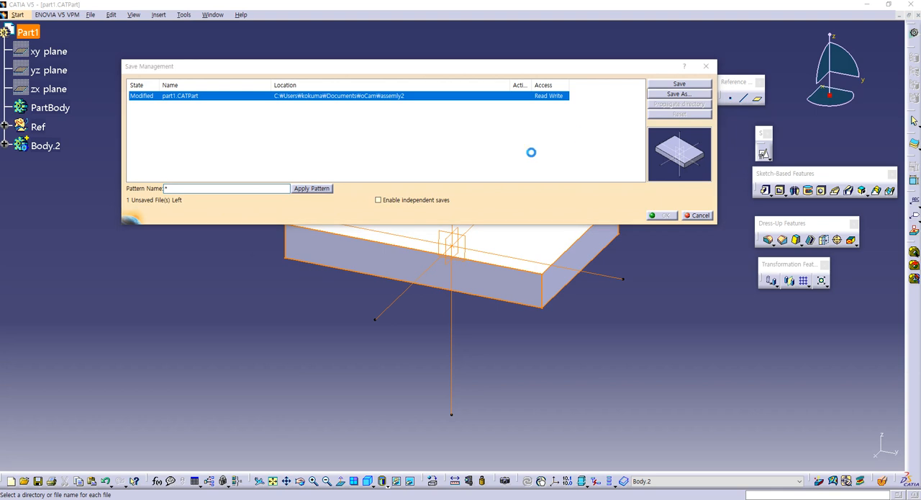
click(360, 66)
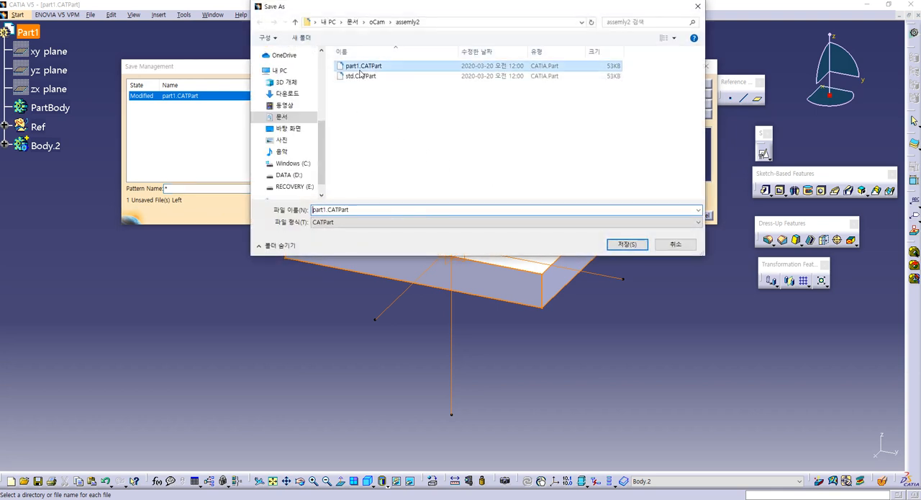
click(627, 244)
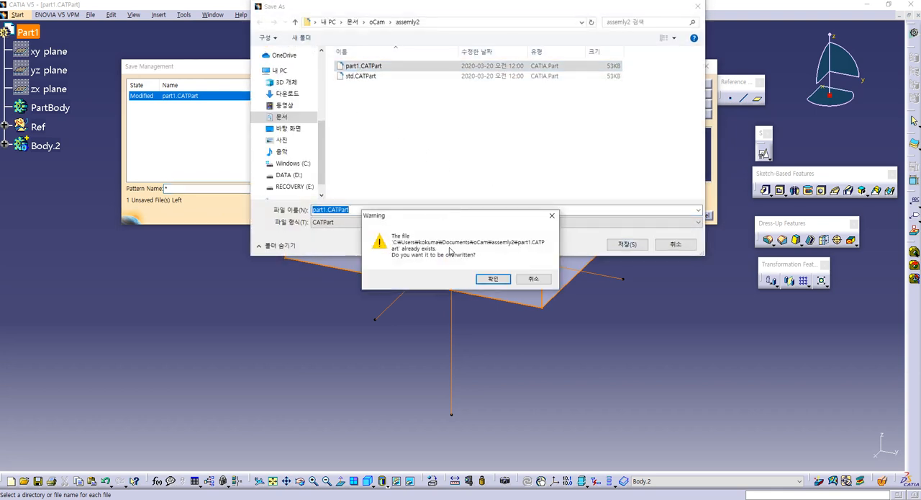
click(493, 278)
click(662, 216)
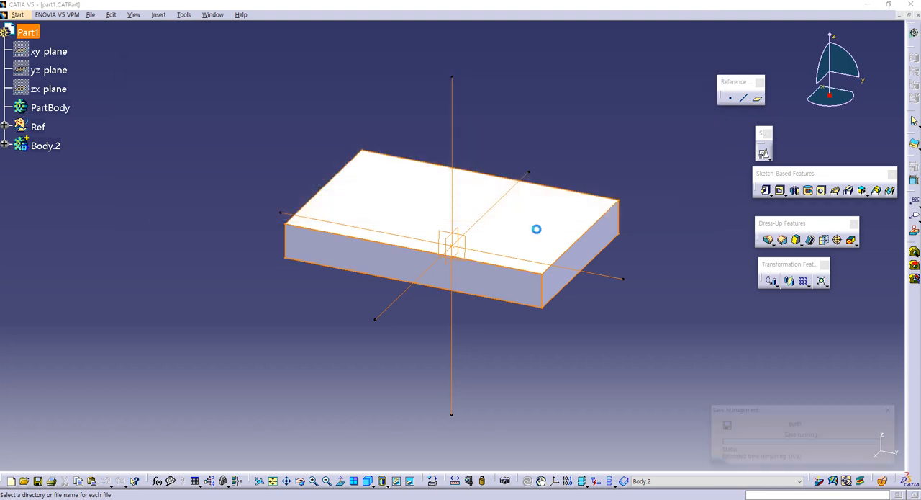
- Rename Body.2 as base_plate in its properties
click(175, 225)
middle_drag(382, 191, 330, 223)
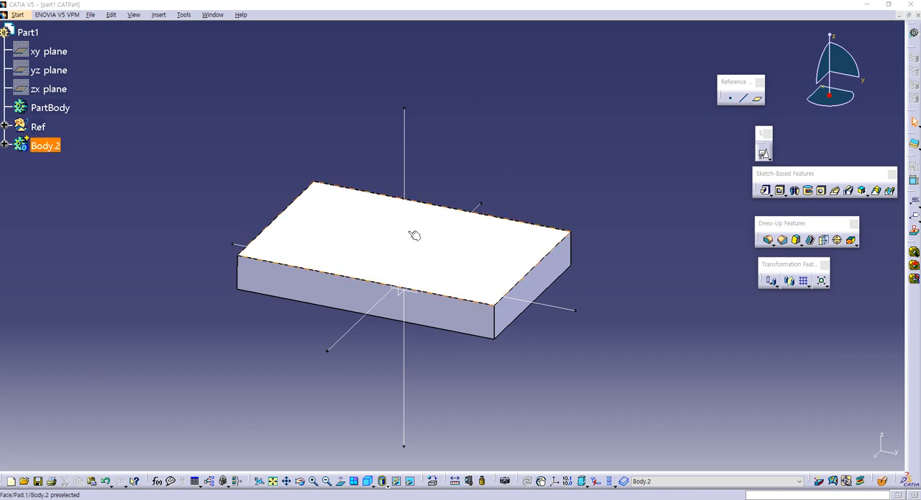
click(285, 163)
click(44, 146)
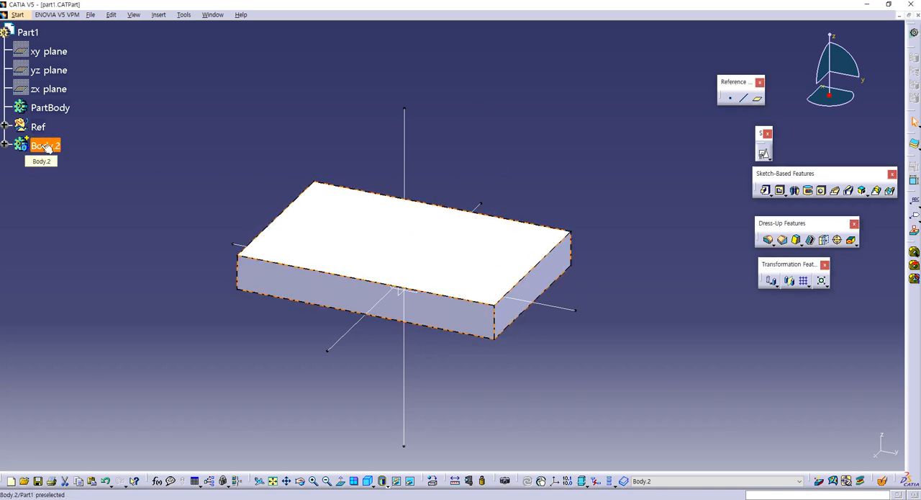
key(alt+Return)
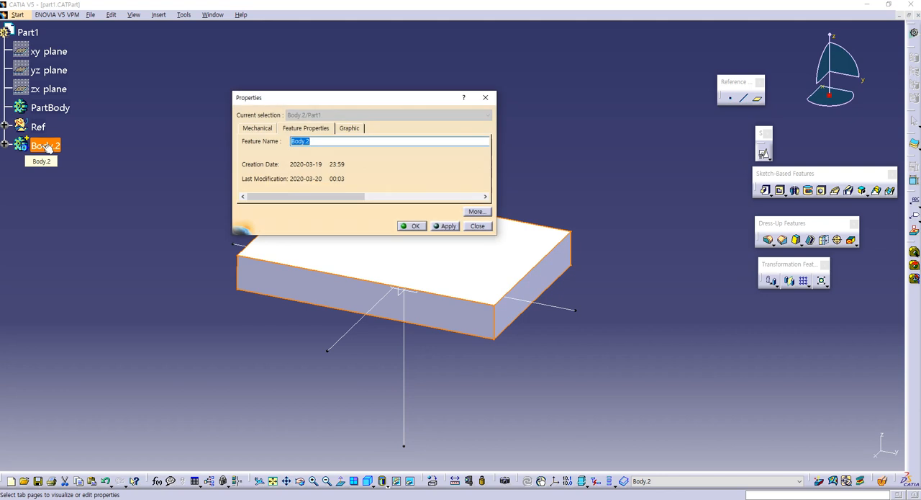
text(base_plate)
key(Return)
click(299, 138)
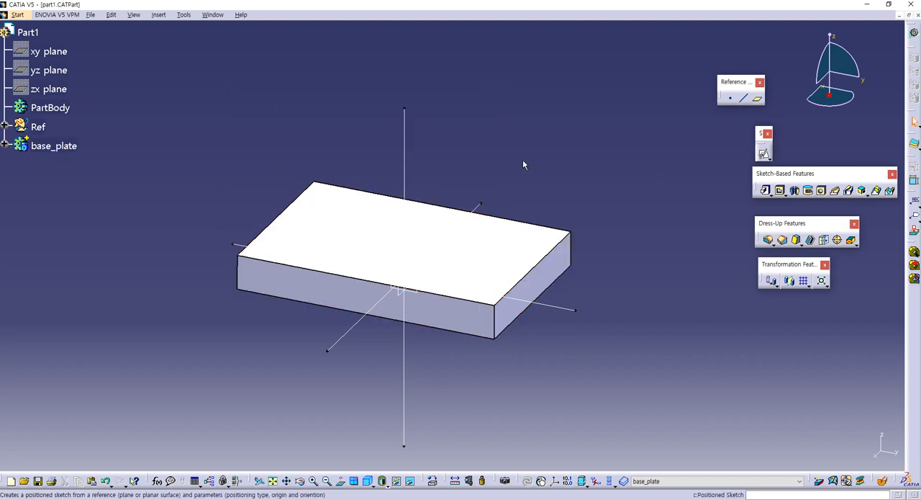
- Insert a new body into Part1 after base_plate
click(160, 19)
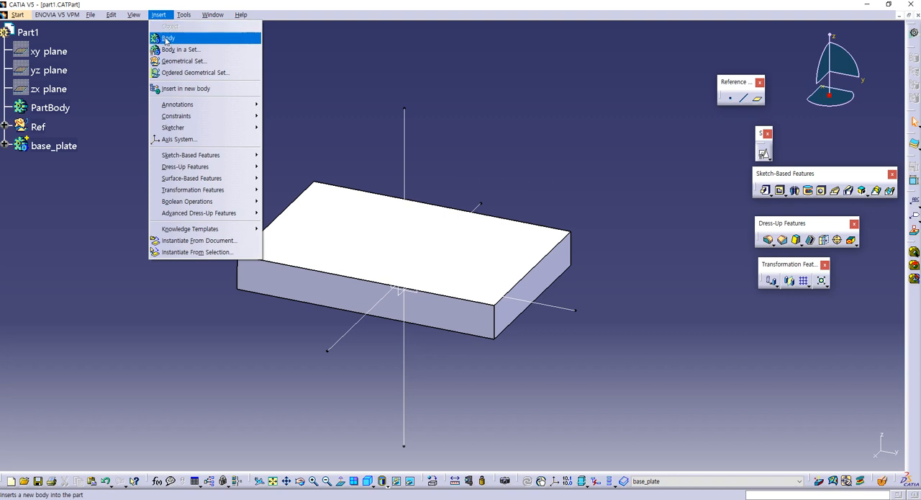
click(169, 37)
click(531, 275)
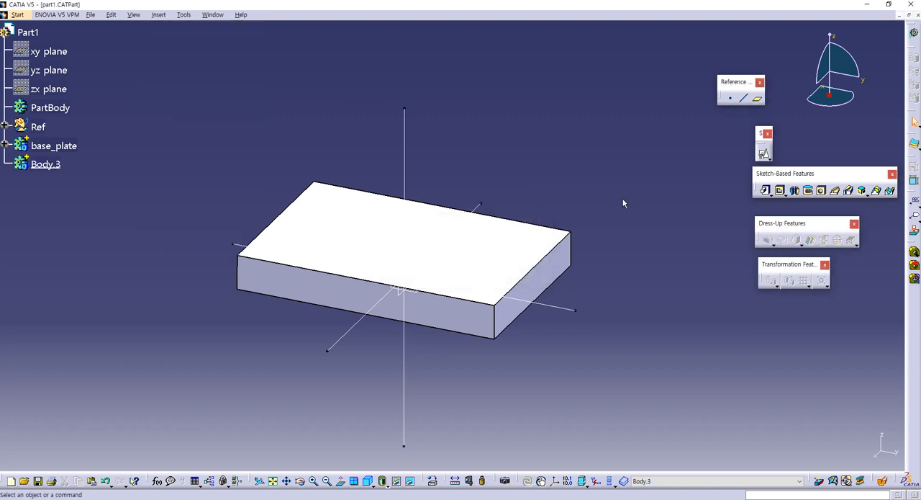
- Create a positioned sketch in the new body on Plane.3, with its origin as the projection of Point.1
click(764, 154)
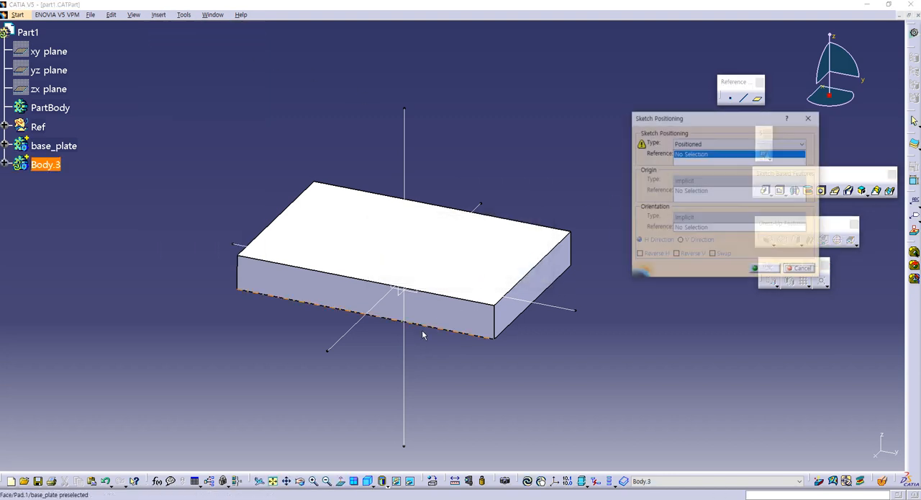
click(419, 294)
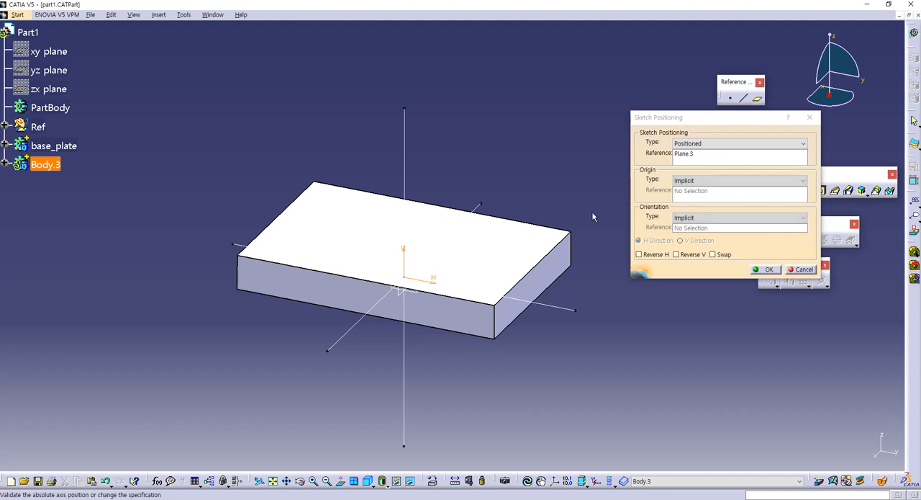
click(685, 181)
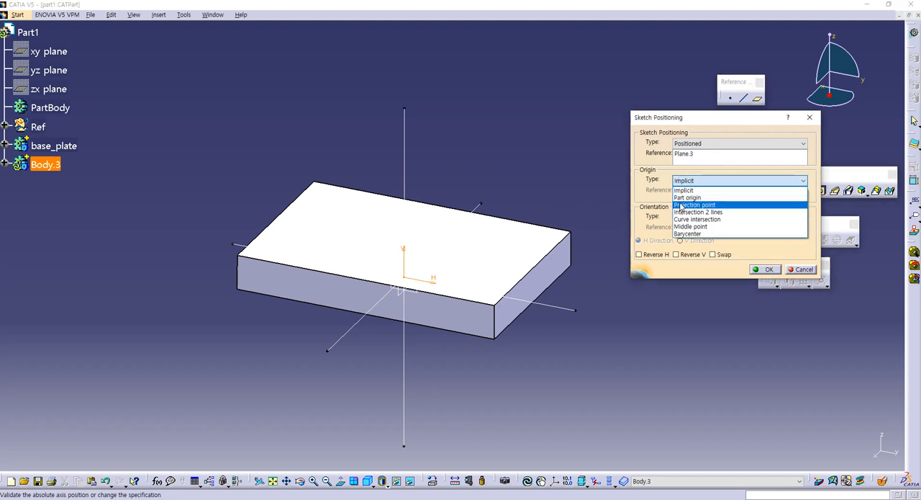
click(685, 205)
click(407, 279)
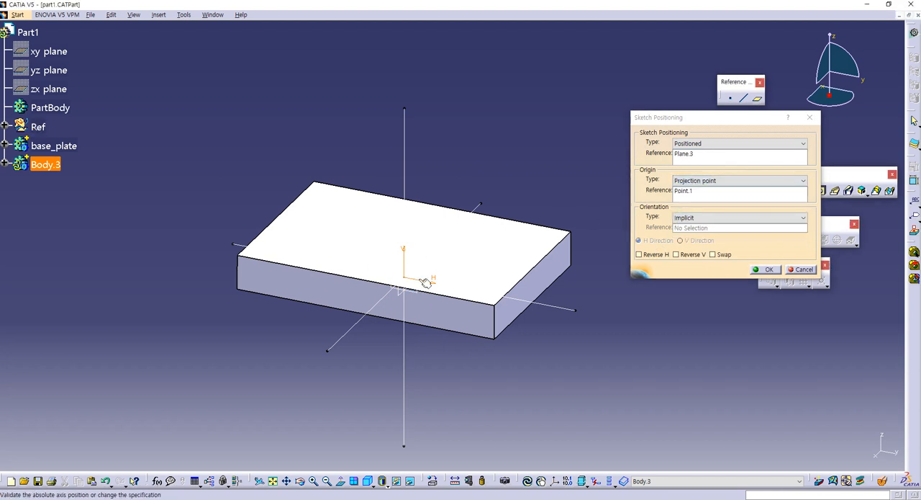
click(755, 270)
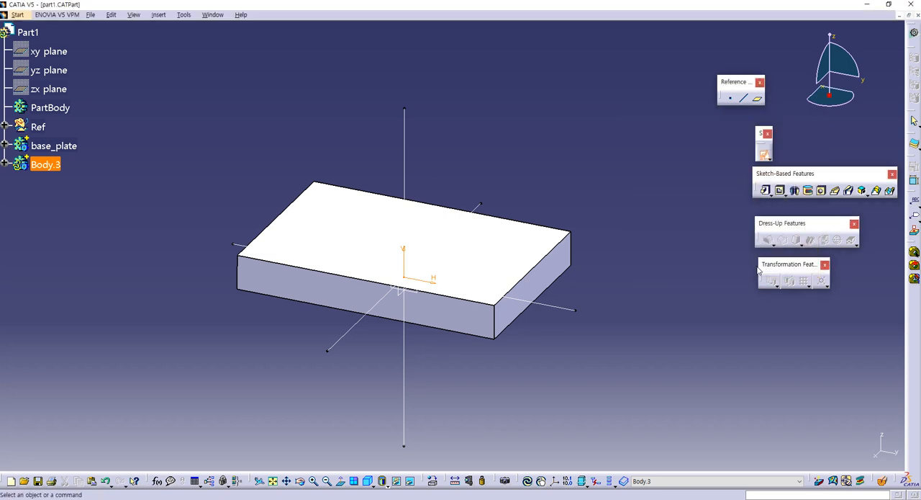
- Sketch a roughly square rectangle about 86 mm high, with its lower edge on the horizontal axis and spanning the origin
click(802, 194)
click(323, 293)
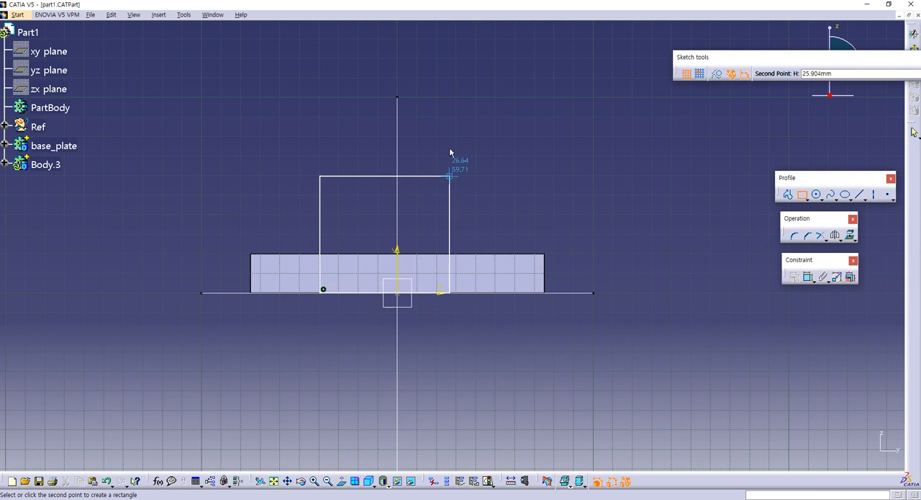
click(483, 124)
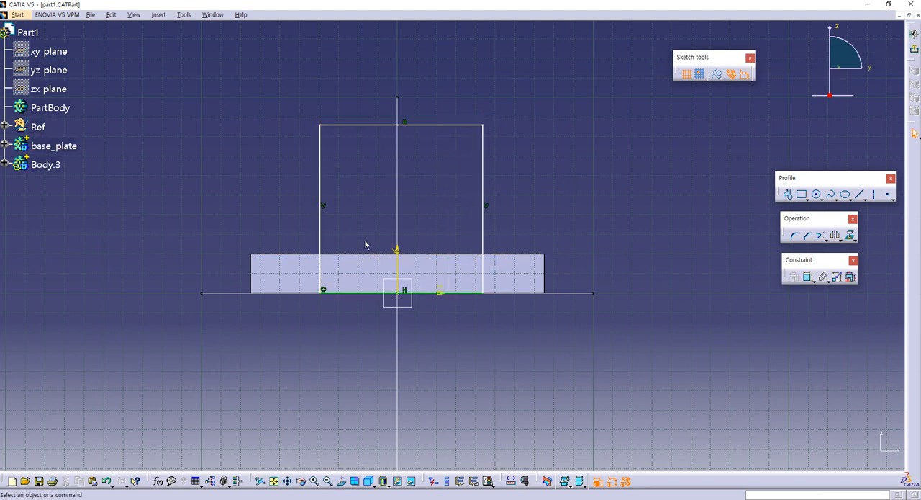
- Constrain the two vertical sides of the new rectangle symmetrically about the sketch's vertical axis
click(321, 238)
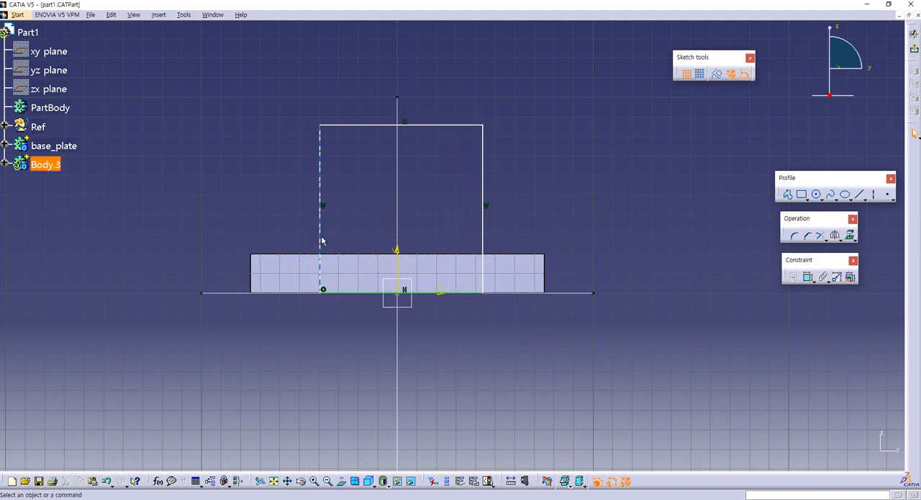
ctrl+click(484, 239)
ctrl+click(398, 253)
click(795, 276)
click(732, 210)
click(768, 247)
- Dimension the new rectangle's upper edge, check the Part 1 drawing in the PDF, and set the width to 100 mm in CATIA
click(807, 275)
click(411, 125)
click(424, 85)
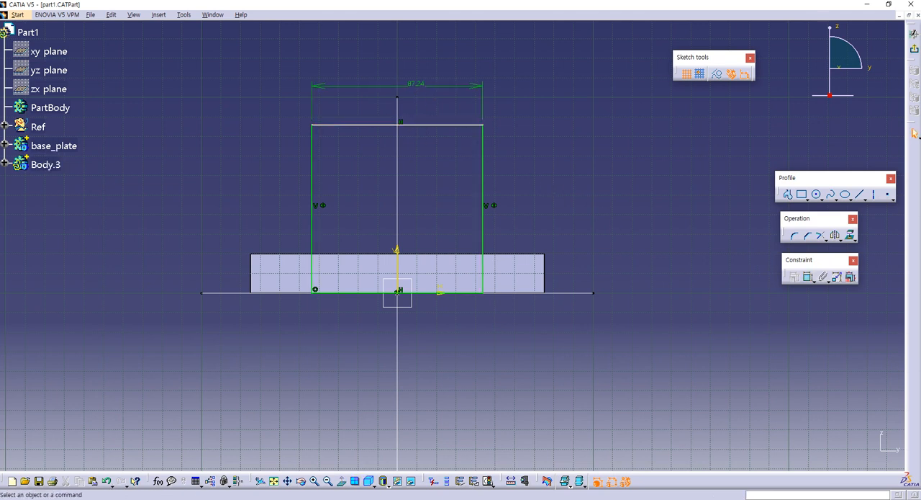
key(alt+Tab)
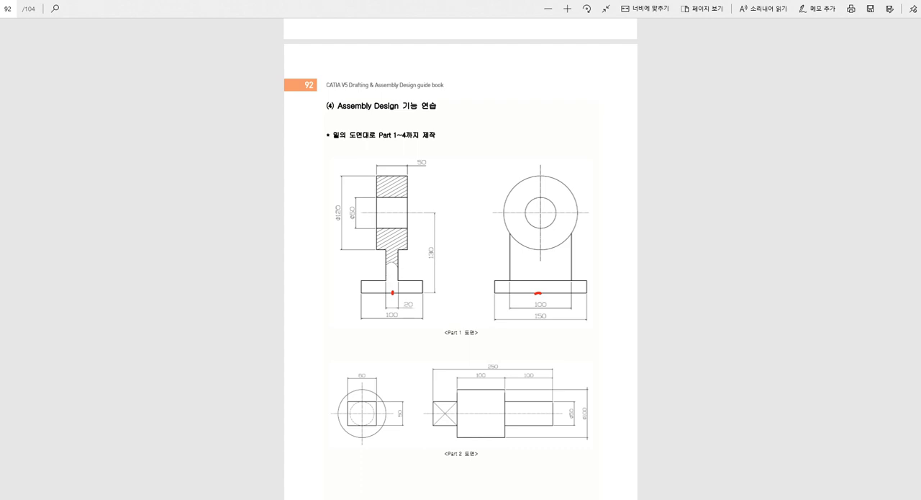
key(alt+Tab)
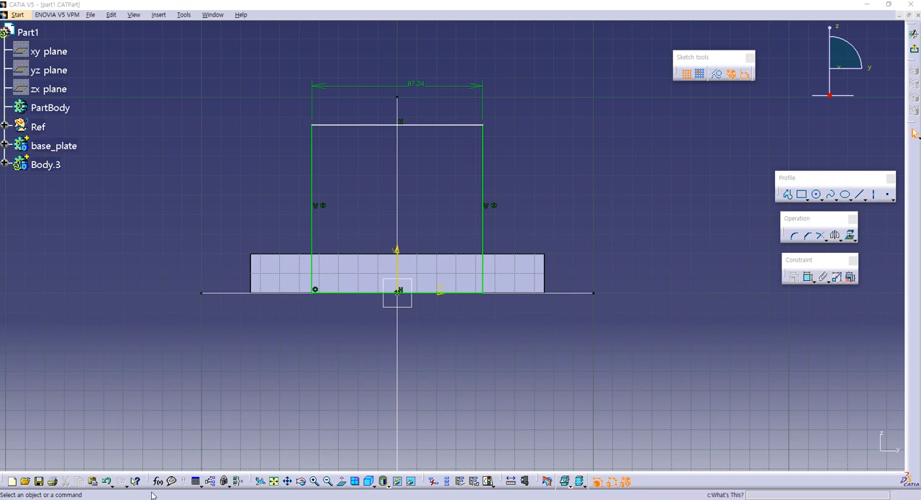
key(alt+Tab)
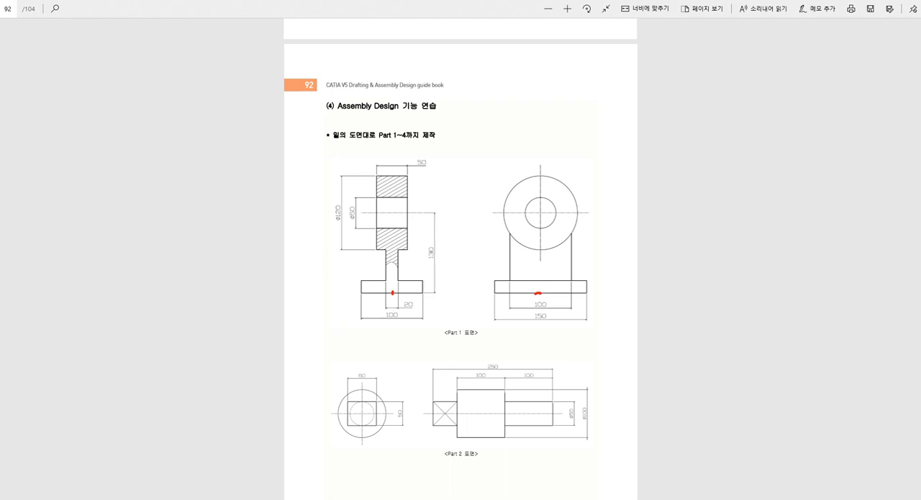
key(alt+Tab)
double_click(407, 85)
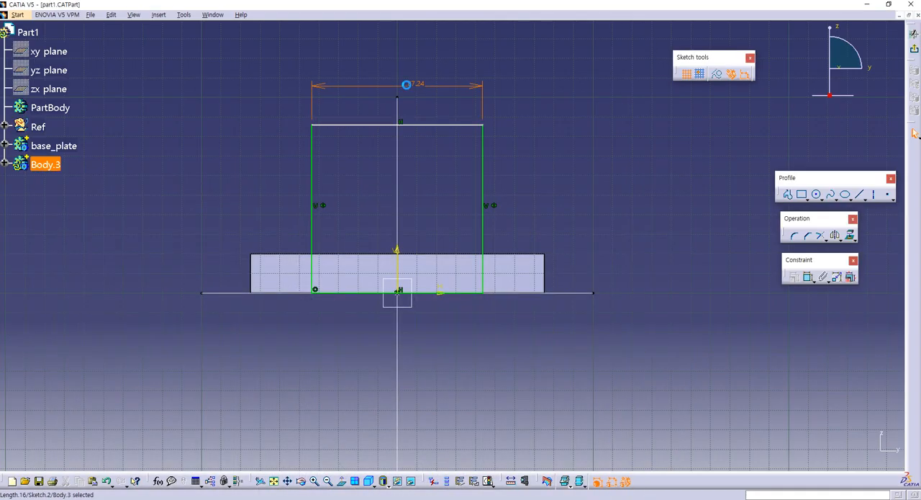
text(100)
key(Return)
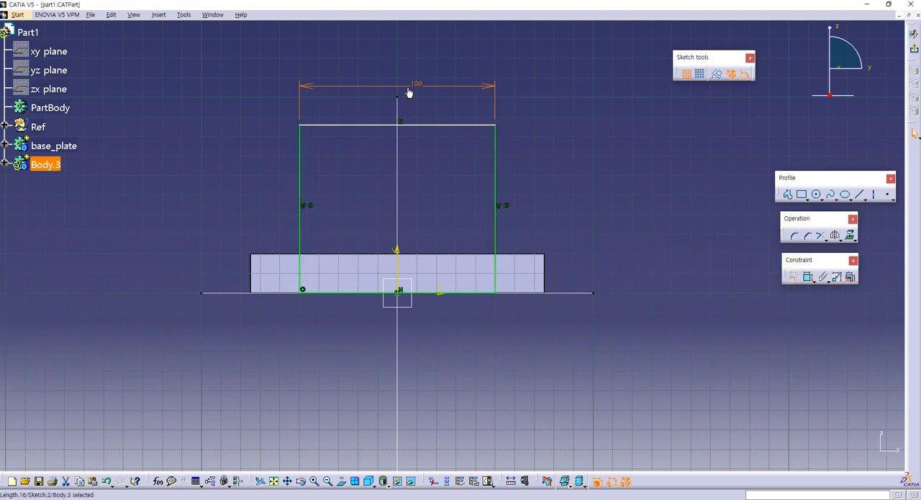
- Dimension the height of the new rectangle from its lower edge to its upper edge and set it to 130 mm
click(808, 277)
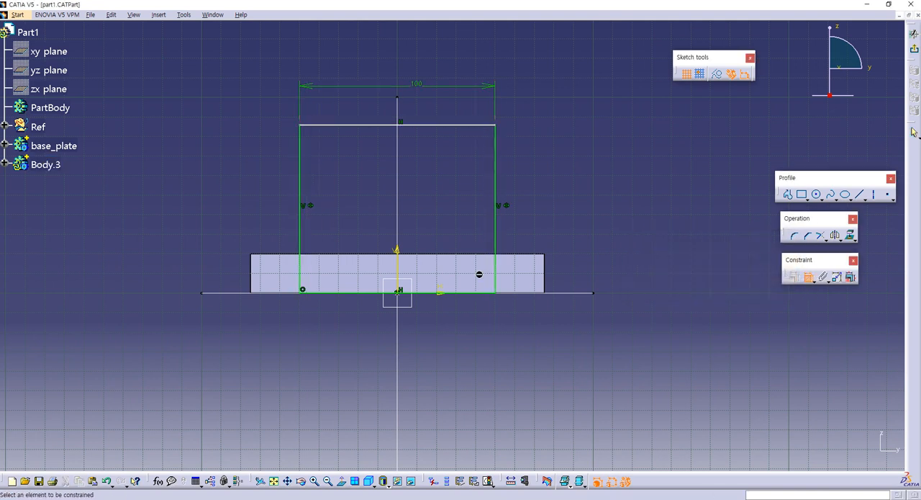
click(442, 126)
click(524, 171)
double_click(526, 173)
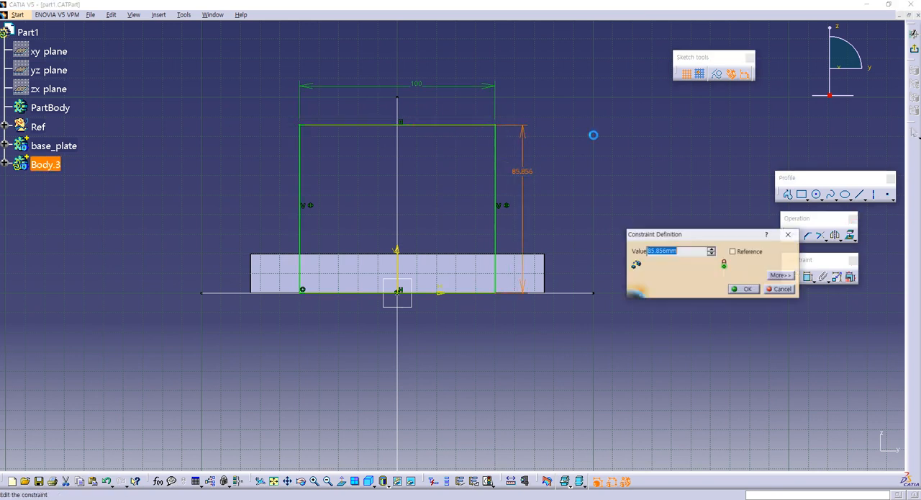
text(130)
key(Return)
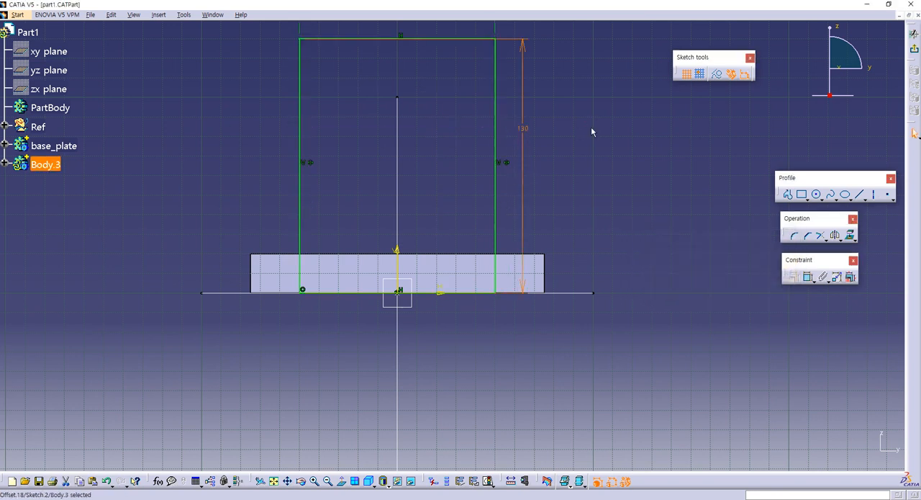
- Exit the sketch and pad the rectangle with a length of 20/2 mm and mirrored extent
click(914, 34)
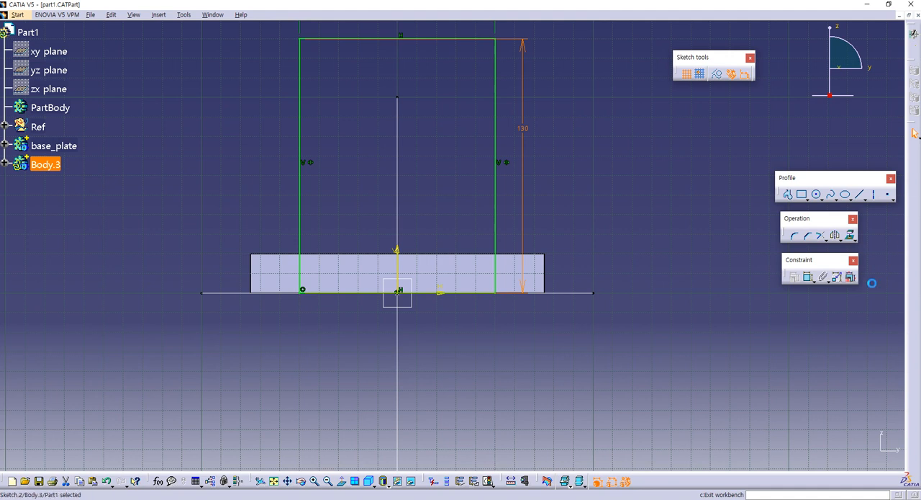
click(766, 191)
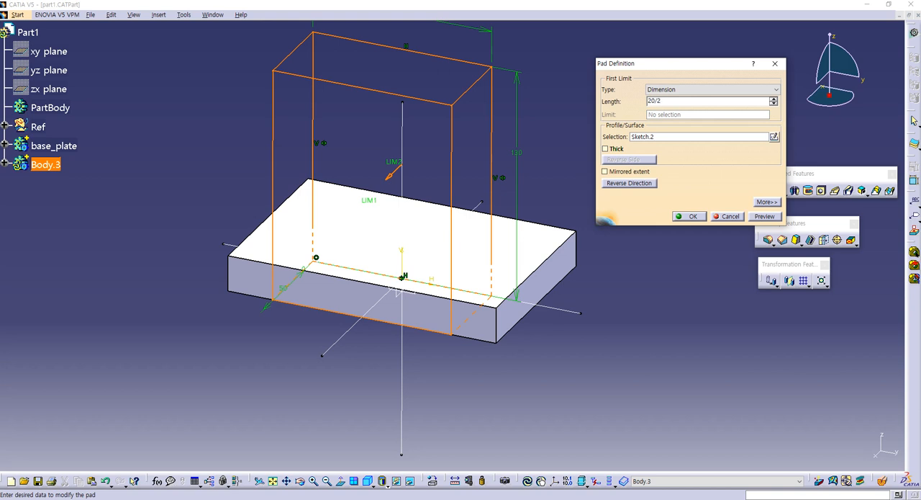
click(613, 174)
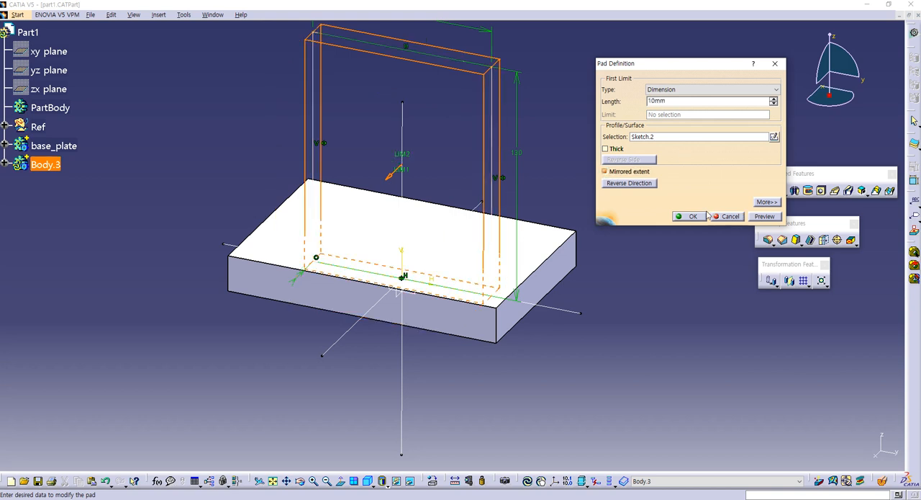
click(706, 215)
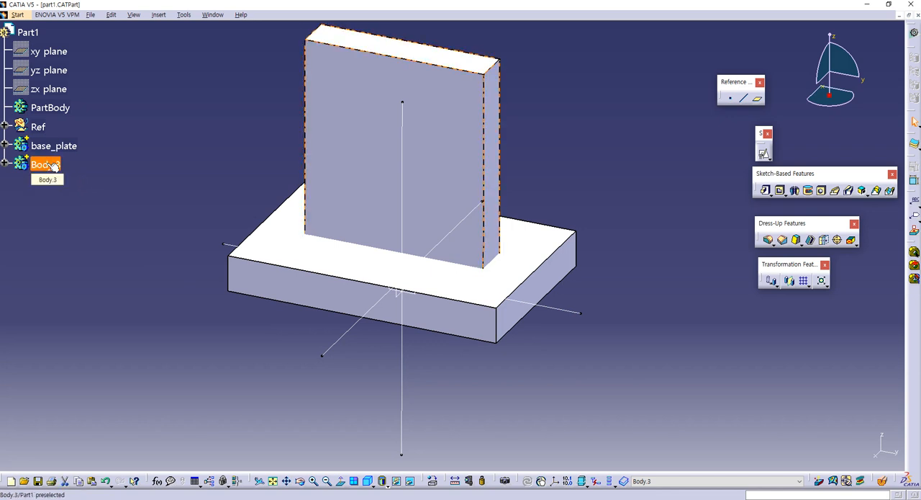
- Rename the upright plate's body as rec
key(alt+Return)
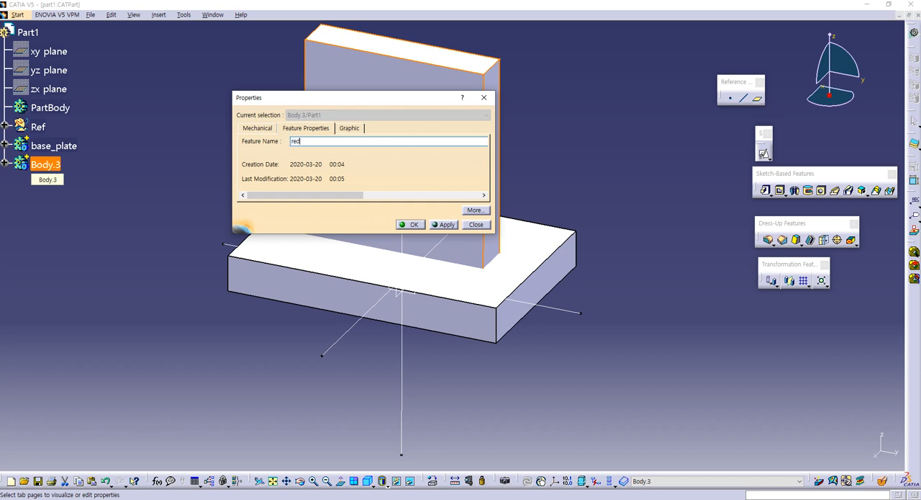
key(Return)
key(alt+Return)
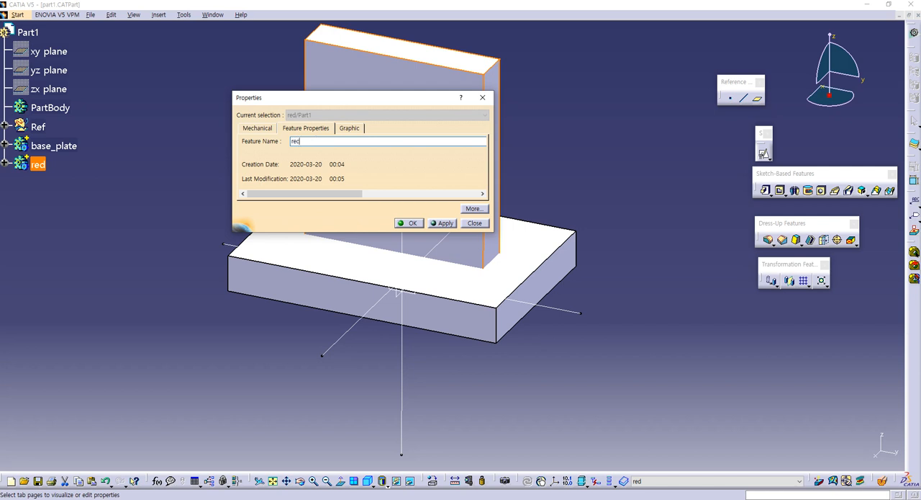
key(Return)
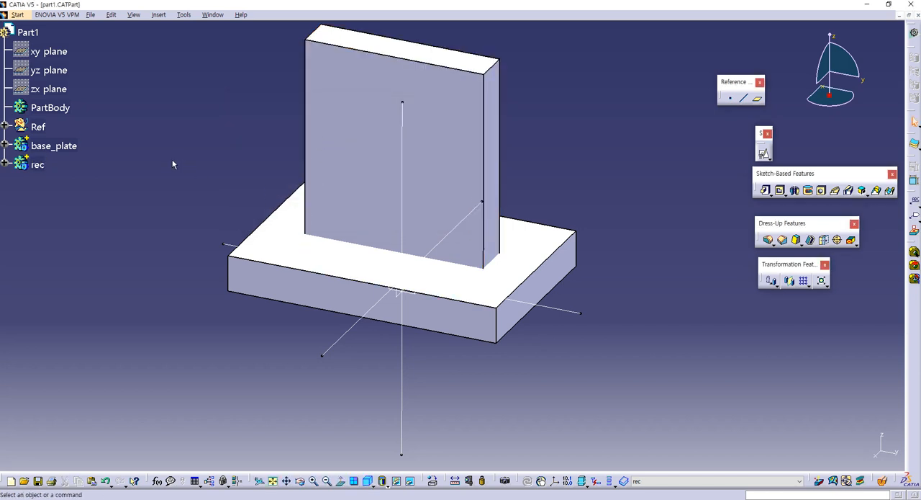
- Add the rec body to base_plate with a Boolean Add operation
right_click(39, 164)
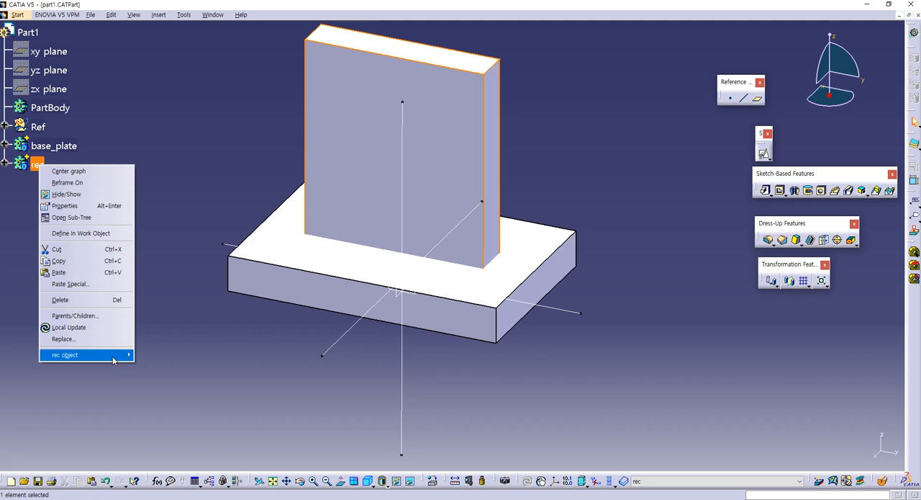
mouse_move(115, 354)
click(151, 382)
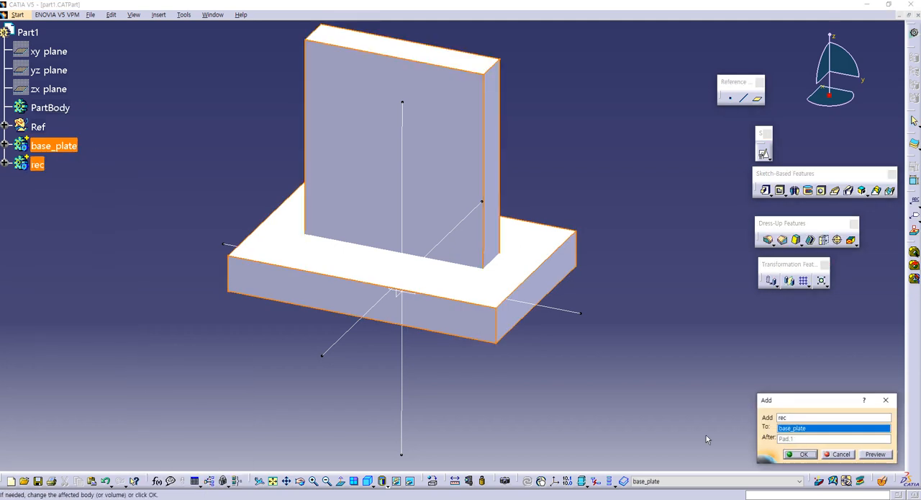
click(801, 454)
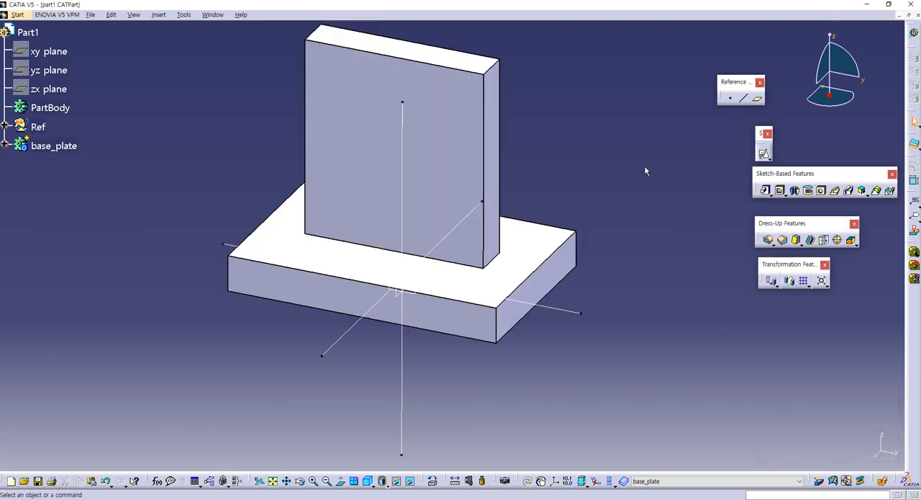
- Insert a new body into Part1 after the combined base_plate body
middle_drag(610, 171, 603, 243)
click(158, 14)
click(167, 35)
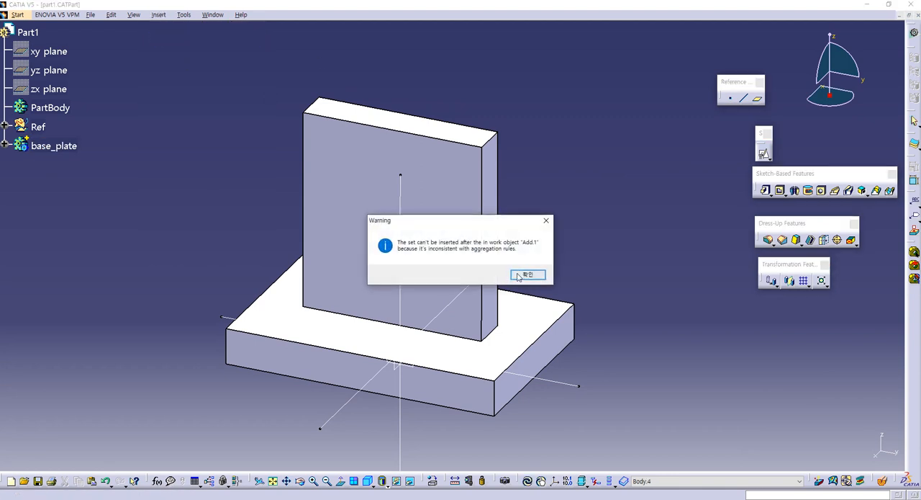
click(519, 276)
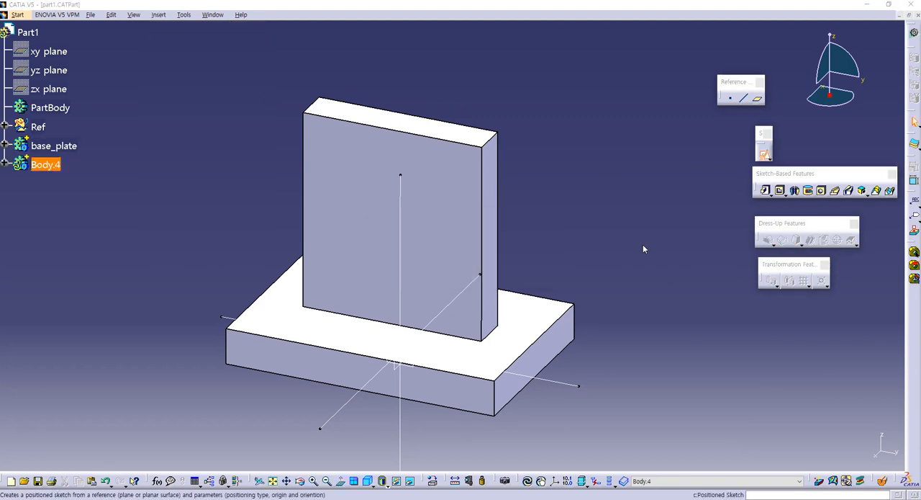
- Create a positioned sketch in the new body on Plane.3, with its origin as the projection of Point.1
click(409, 363)
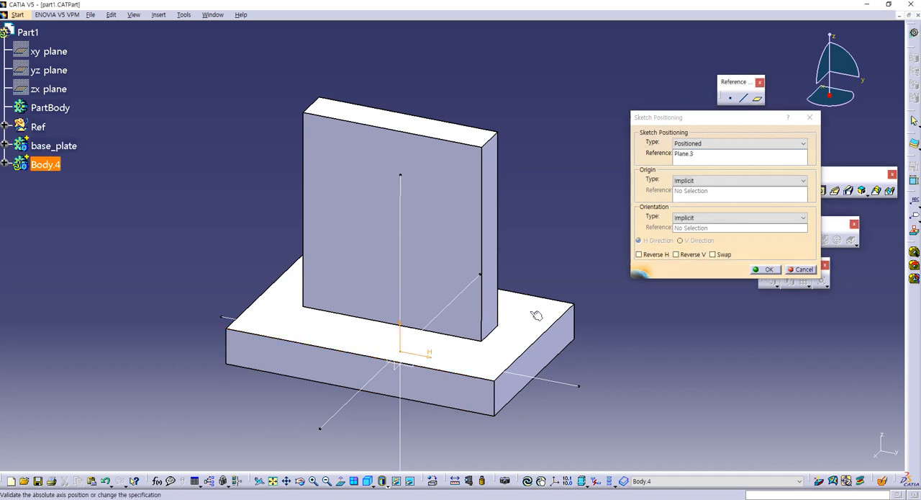
click(717, 180)
click(712, 209)
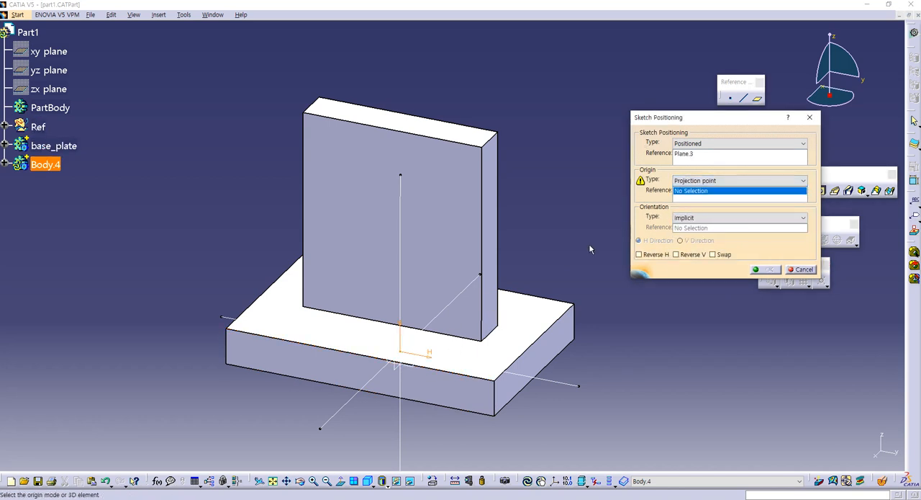
click(401, 354)
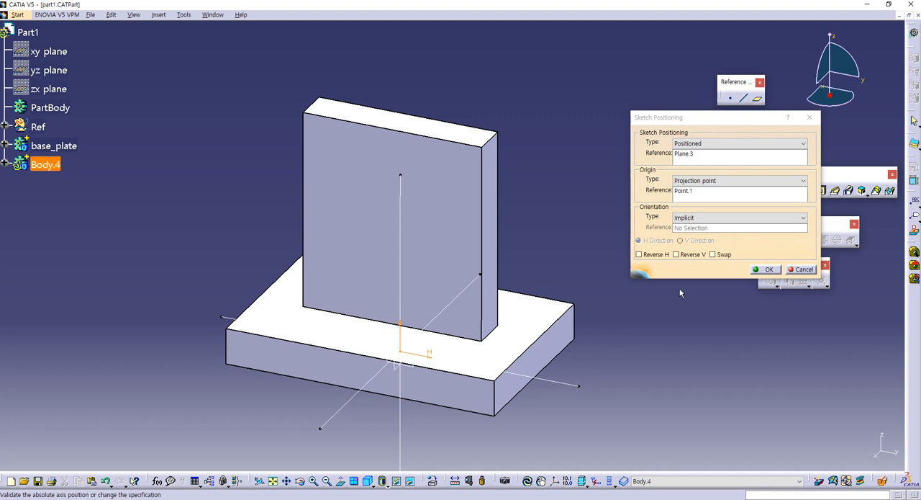
click(762, 272)
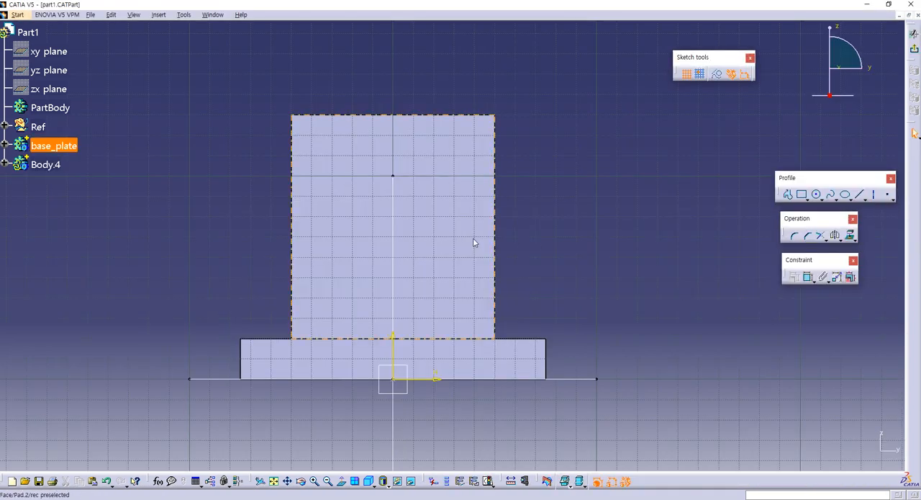
- Sketch a circle about 146 mm in diameter, centred on the vertical axis at the upright plate's upper edge, and dimension its diameter
mouse_move(444, 185)
middle_down()
mouse_move(434, 221)
mouse_move(451, 220)
mouse_move(430, 261)
mouse_move(452, 247)
middle_up()
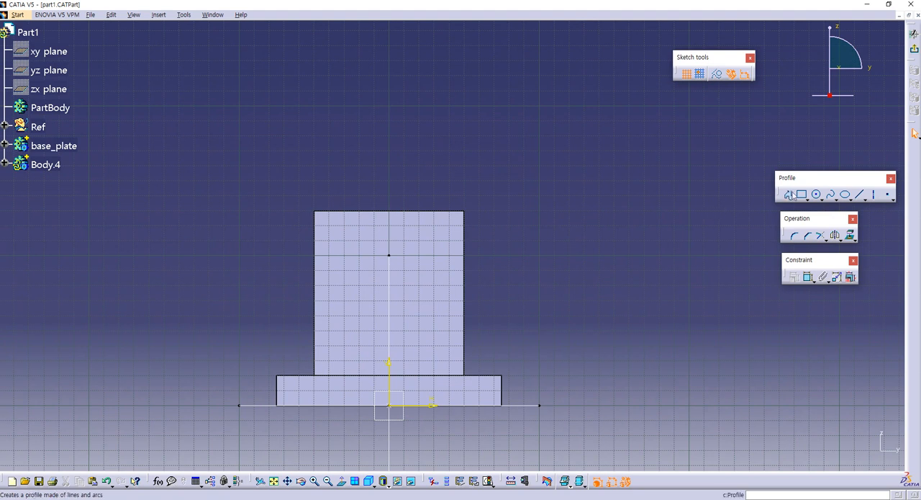
click(816, 194)
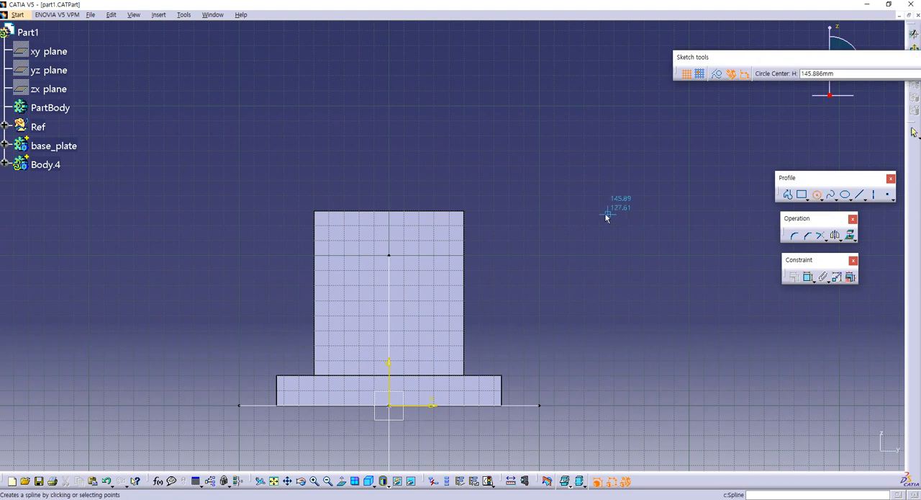
click(389, 210)
click(481, 151)
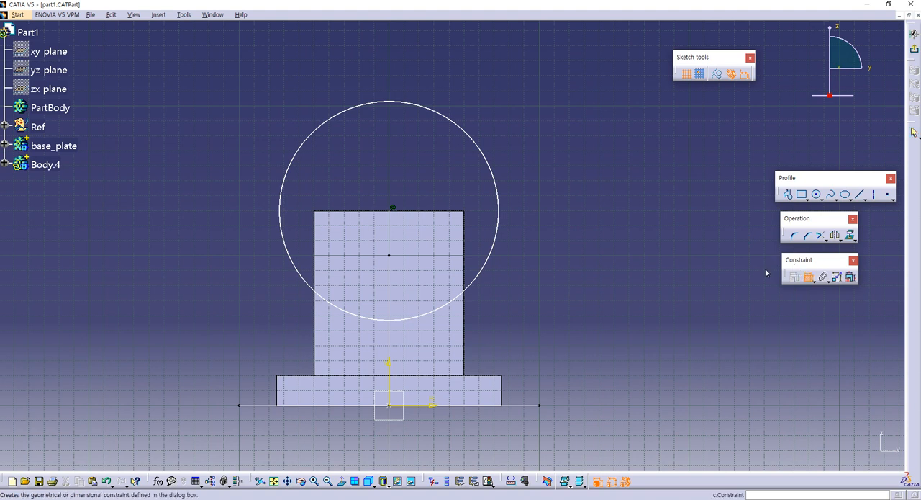
click(487, 157)
click(516, 132)
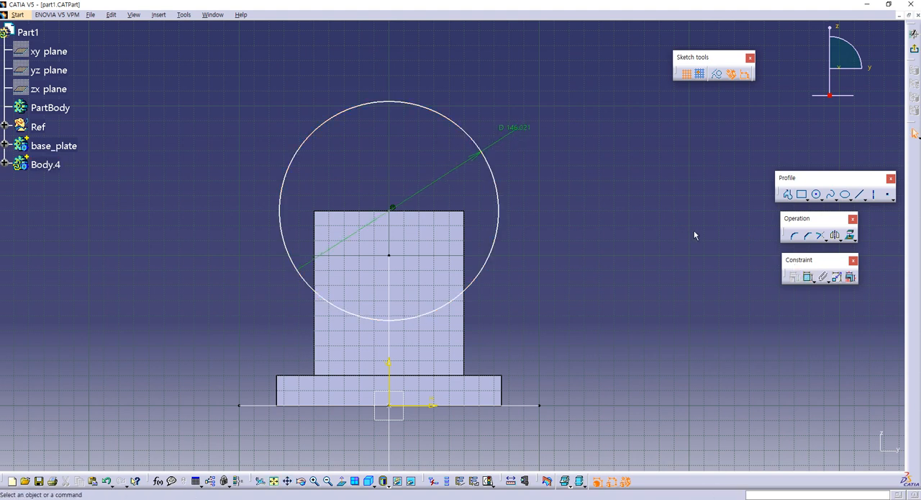
- Dimension the circle centre's height above the horizontal axis and set it to 130 mm
click(808, 278)
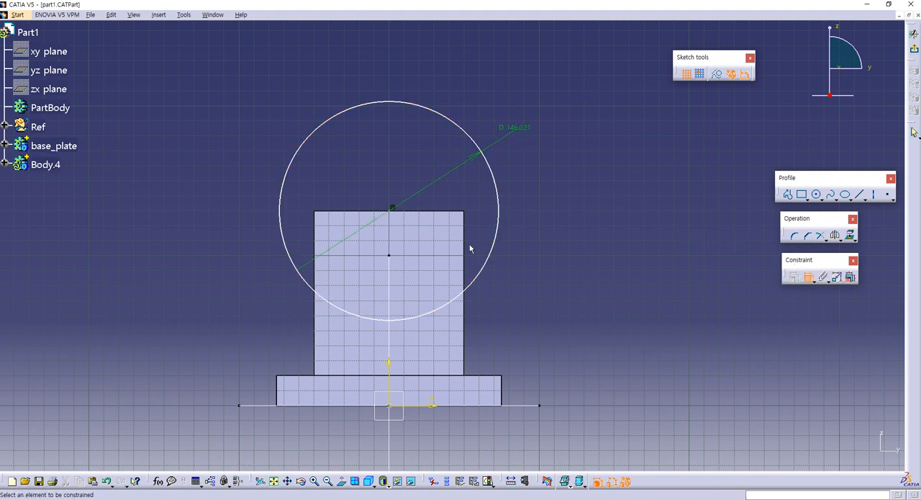
click(392, 209)
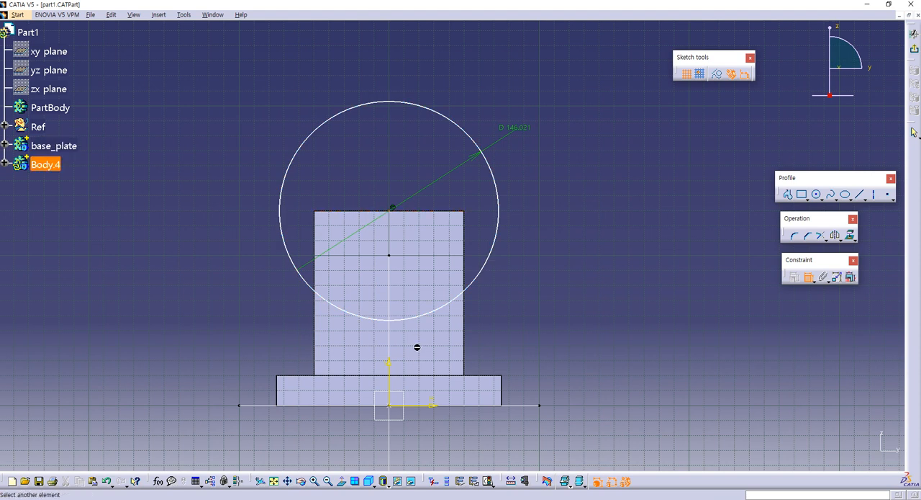
click(432, 406)
click(525, 344)
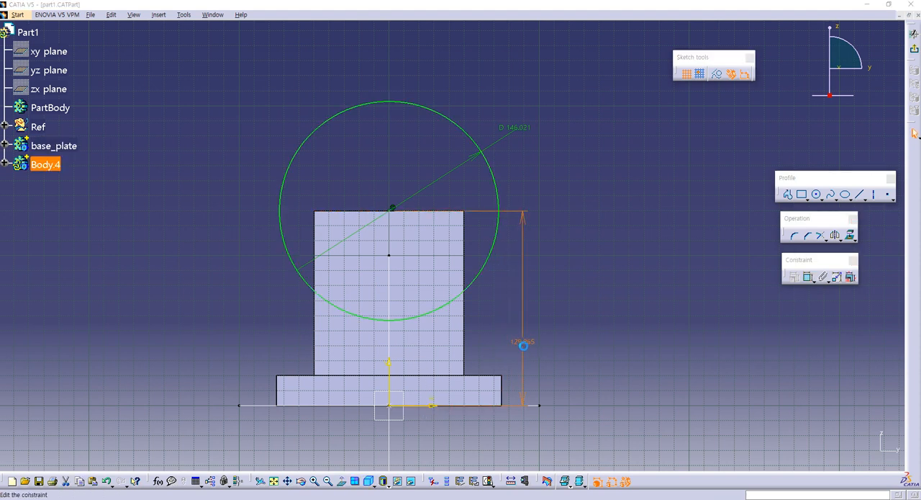
double_click(522, 343)
text(130)
key(Return)
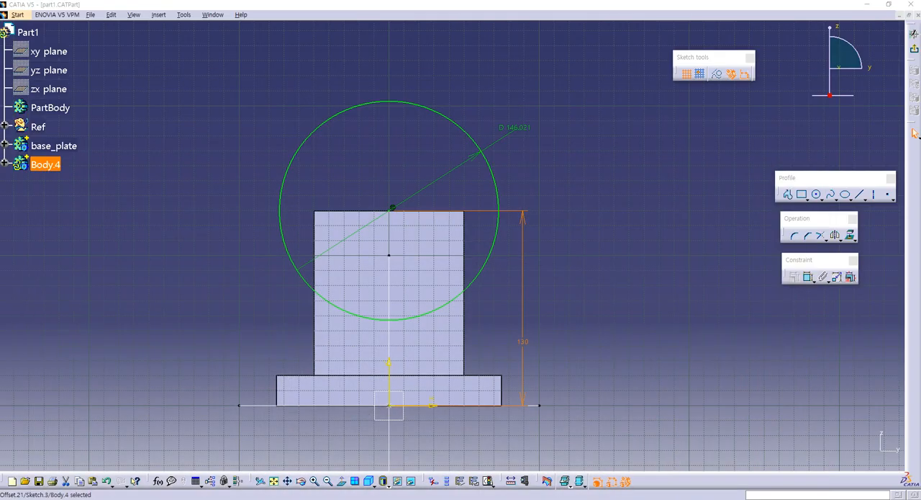
- Set the circle's diameter to 120 mm
double_click(517, 129)
text(120mm)
key(Return)
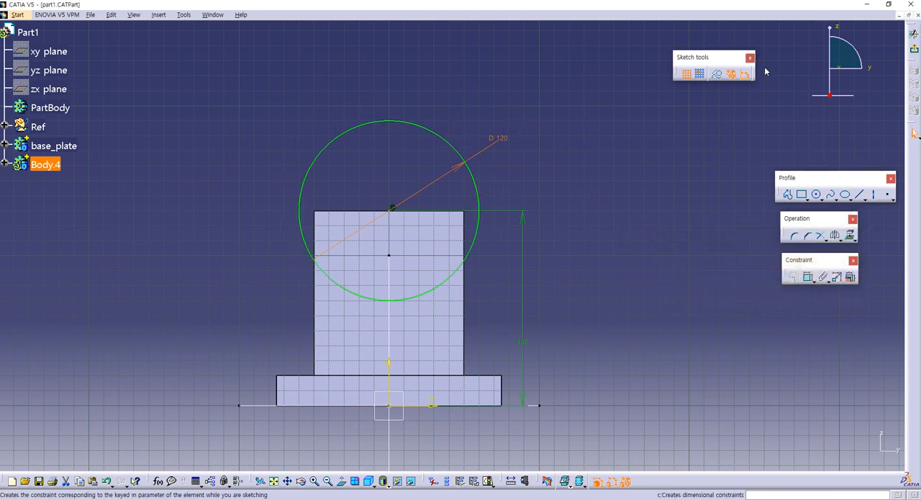
- Exit the sketch and pad the circle with a length of 50/2 mm and mirrored extent
click(915, 50)
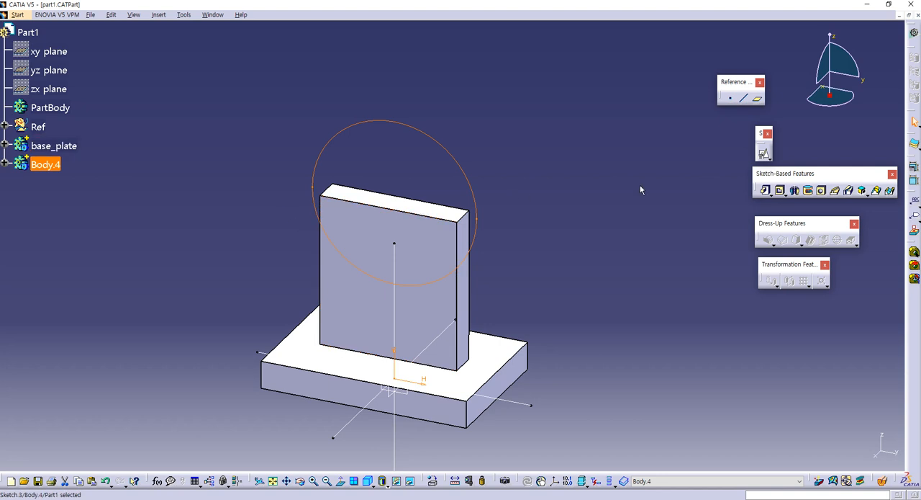
click(766, 190)
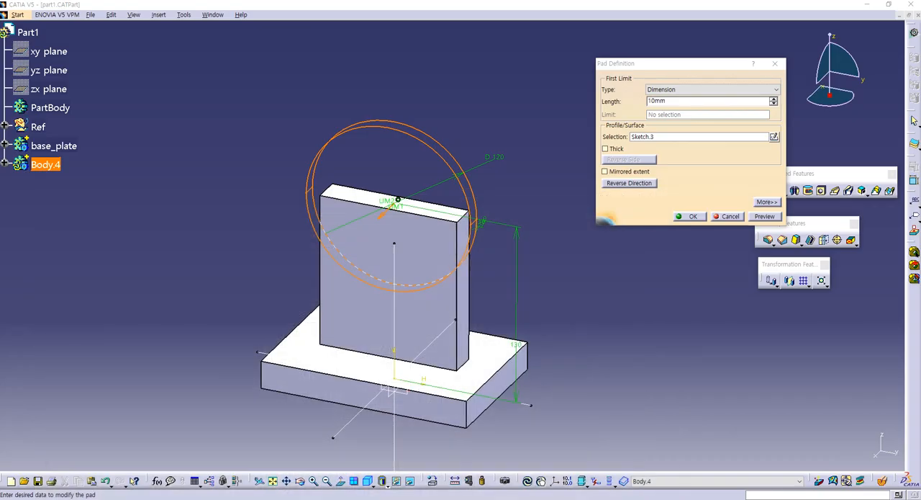
click(678, 100)
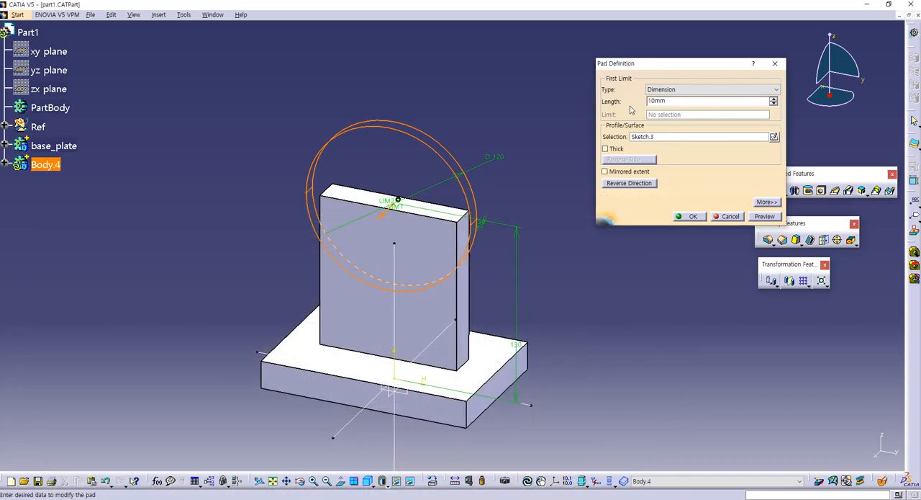
click(670, 101)
drag(676, 103, 627, 102)
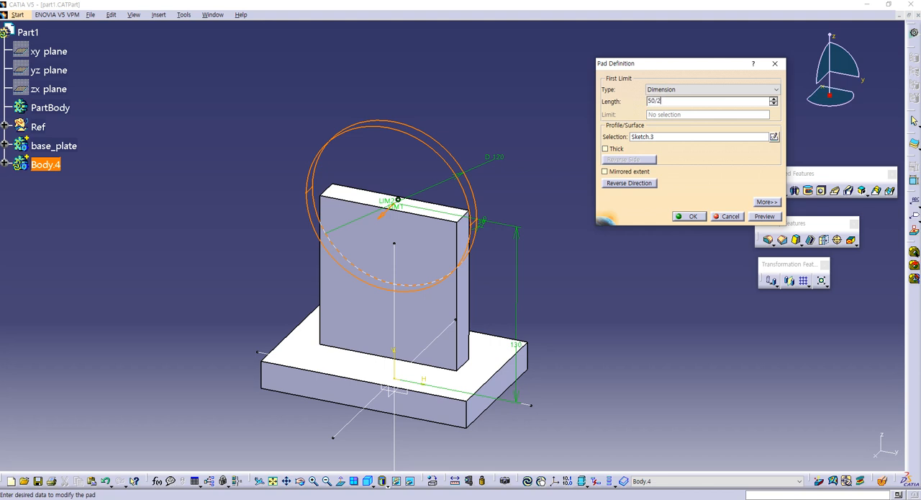
click(617, 174)
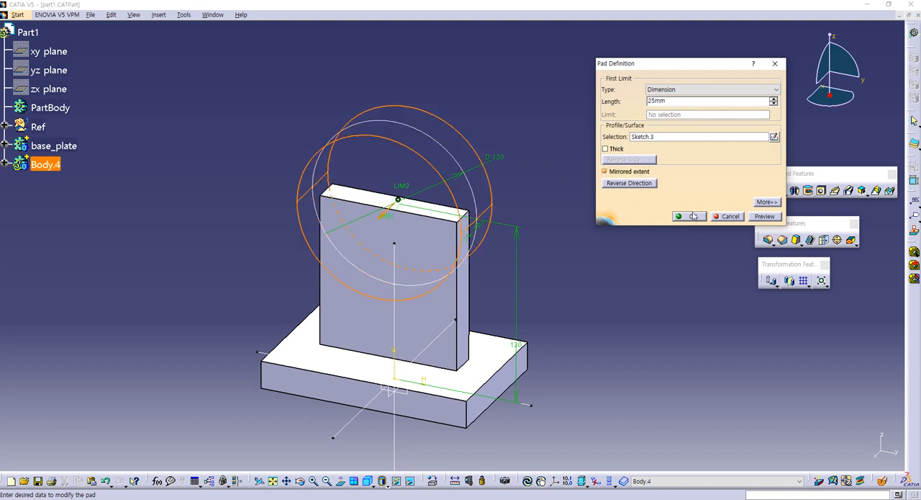
click(691, 216)
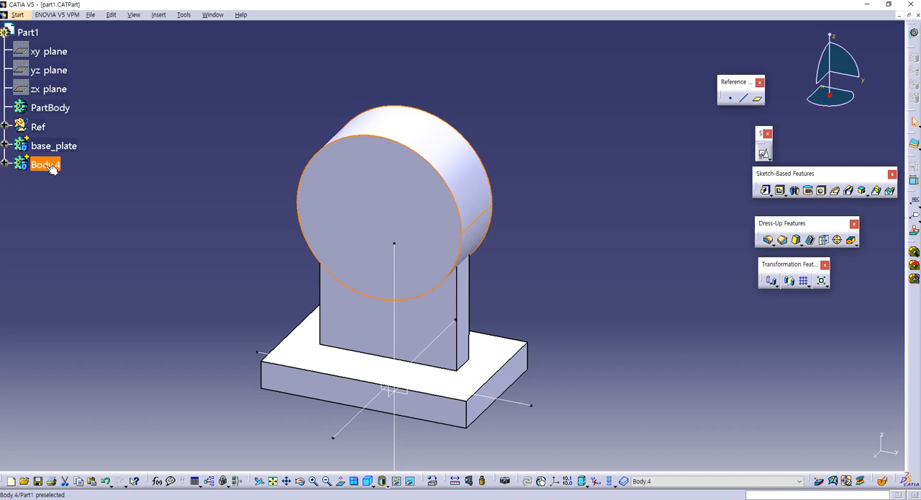
- Rename the cylinder's body as cly1
key(alt+Return)
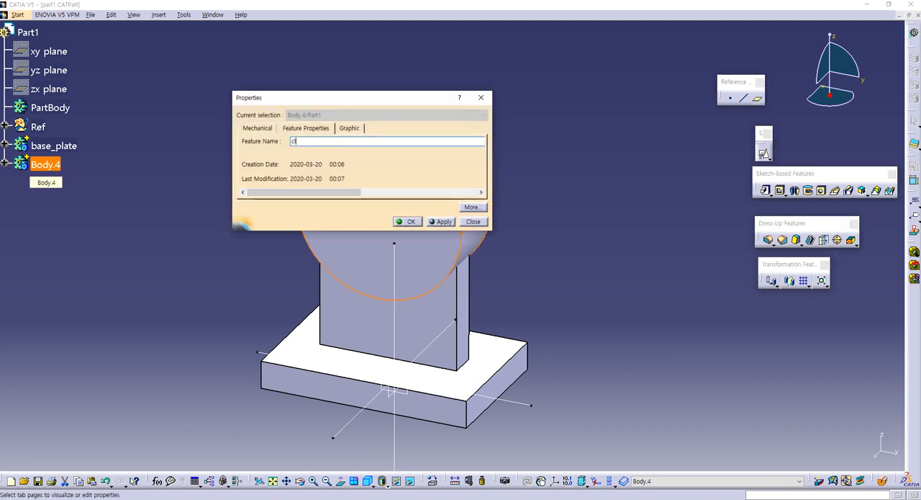
key(Return)
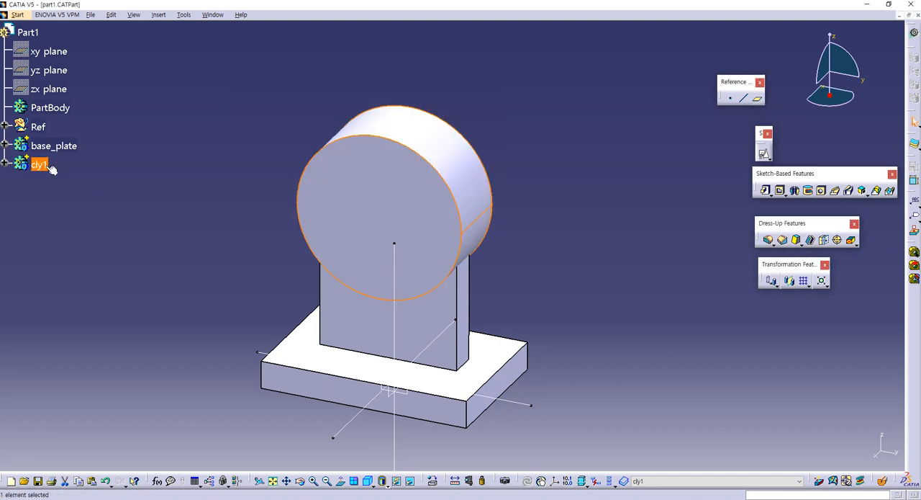
- Combine the cly1 body with base_plate using the Add Boolean operation
right_click(42, 165)
mouse_move(89, 357)
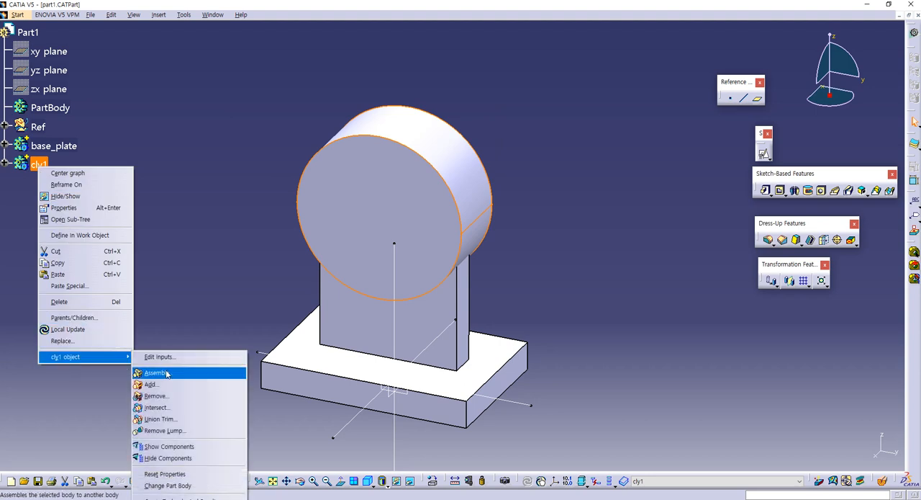
click(159, 382)
click(71, 153)
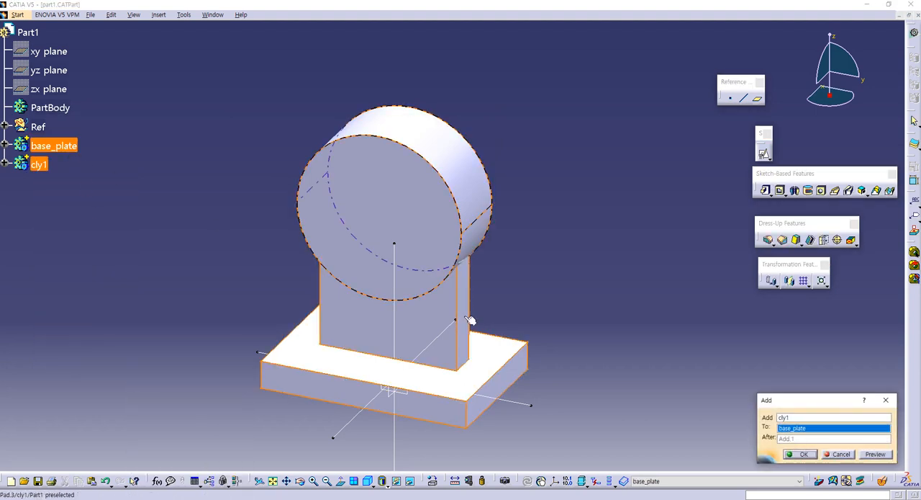
click(805, 455)
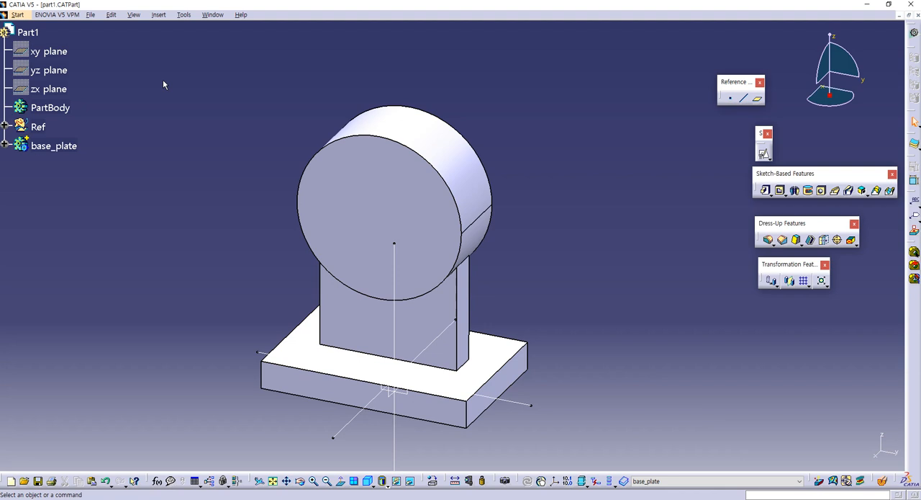
- Expand base_plate, copy its cly1 body and paste the copy as a separate body under Part1
click(5, 146)
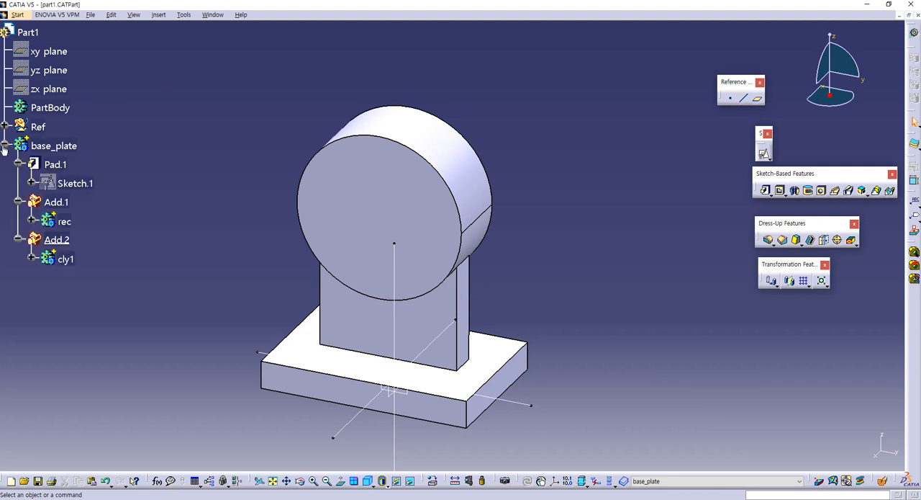
right_click(66, 262)
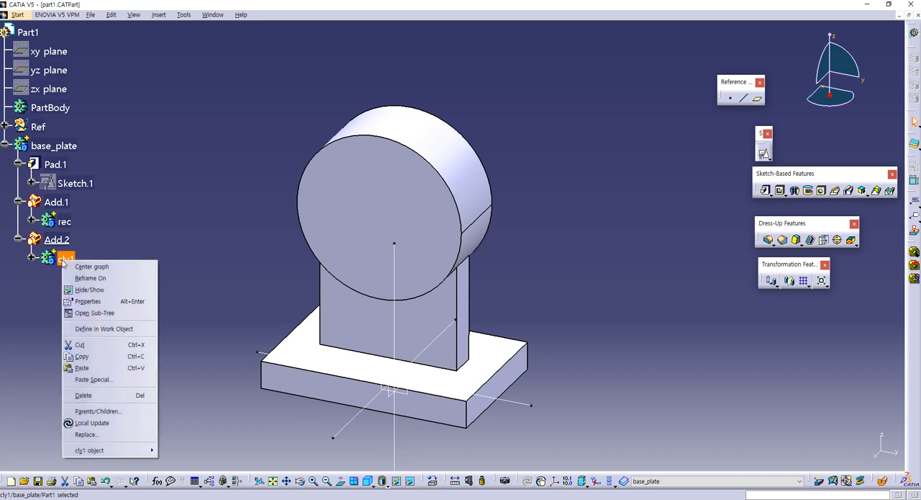
click(81, 357)
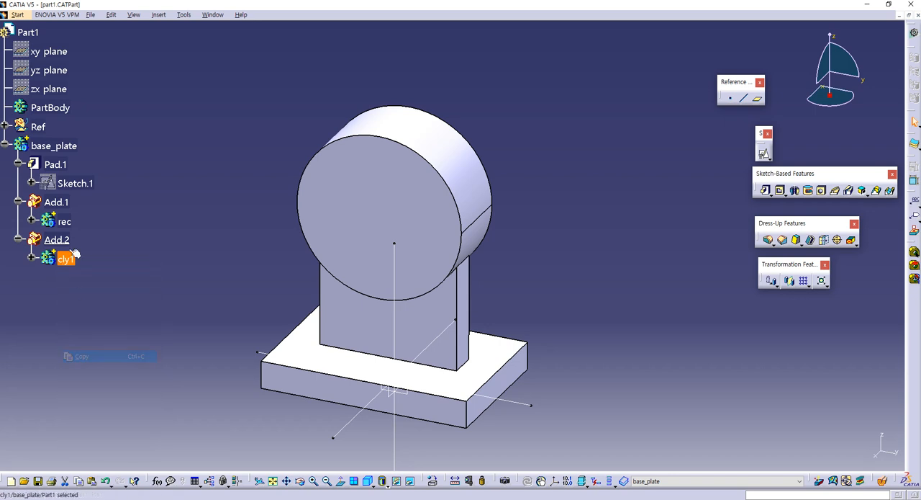
right_click(29, 32)
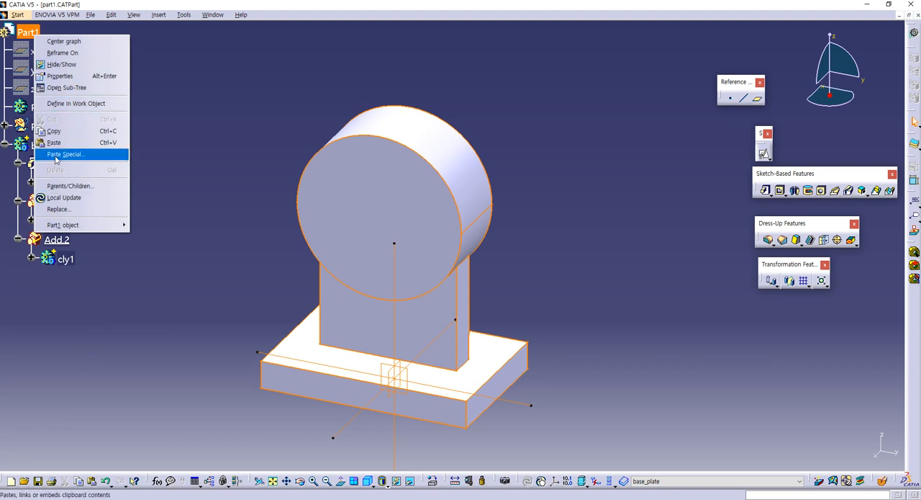
click(54, 141)
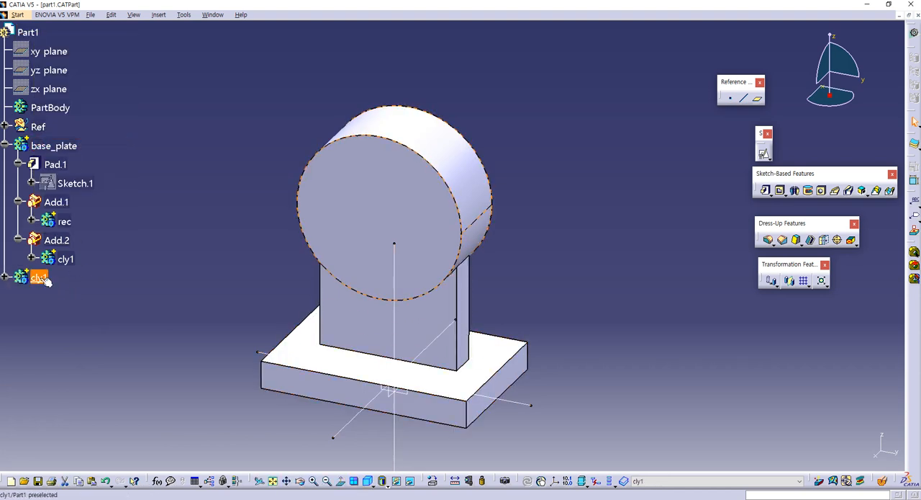
- Rename the pasted cylinder body as cly2
key(alt+Return)
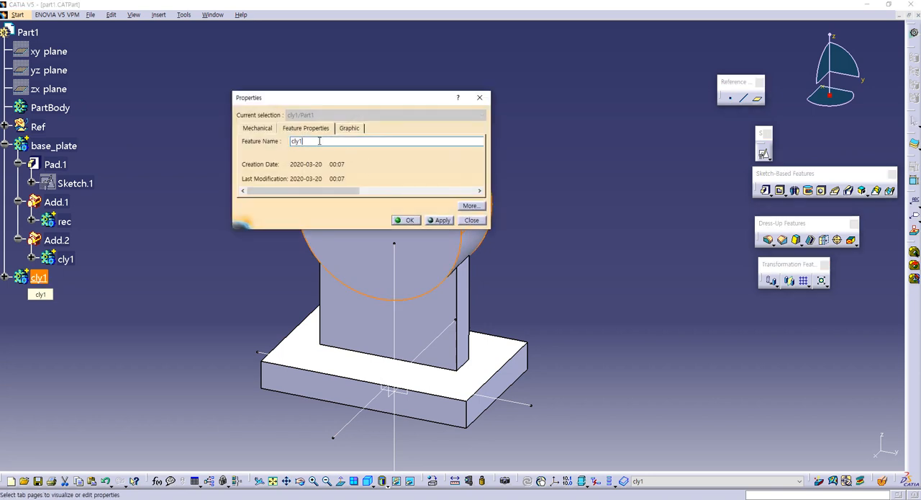
text(cly2)
key(Return)
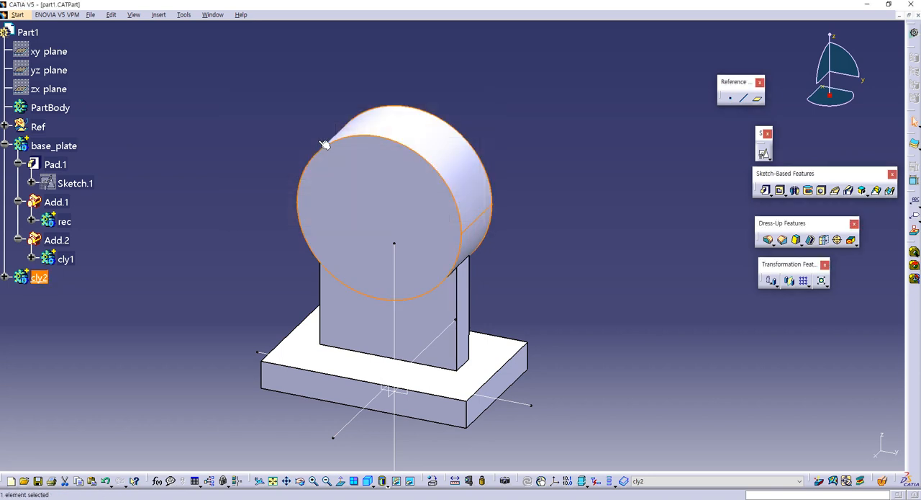
- Open the sketch of the cly2 pad and set its circle's diameter to 50 mm
click(5, 278)
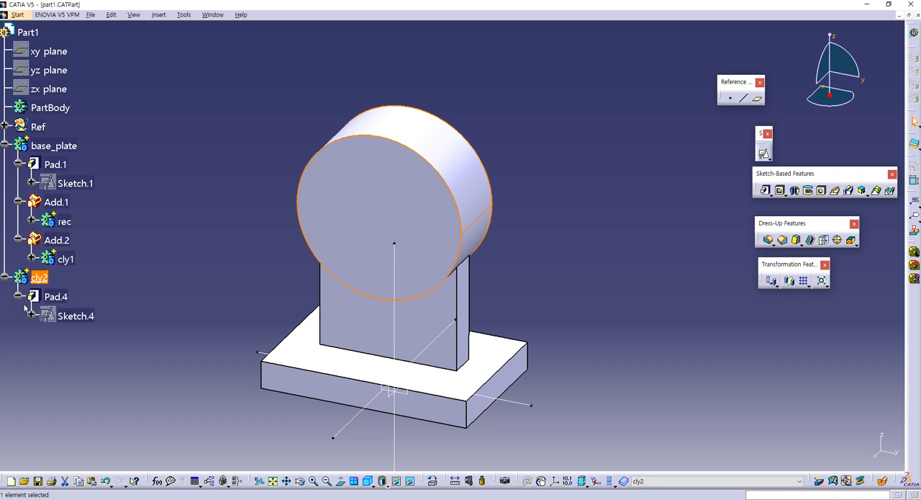
double_click(83, 318)
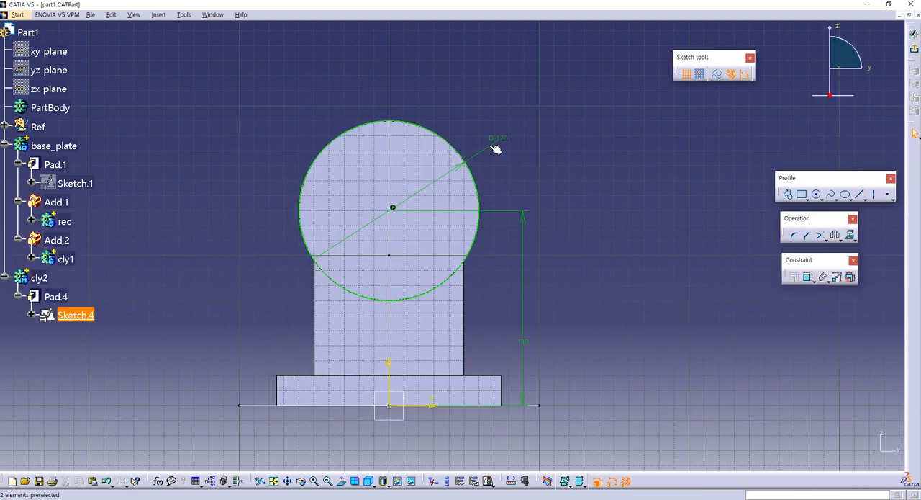
double_click(495, 141)
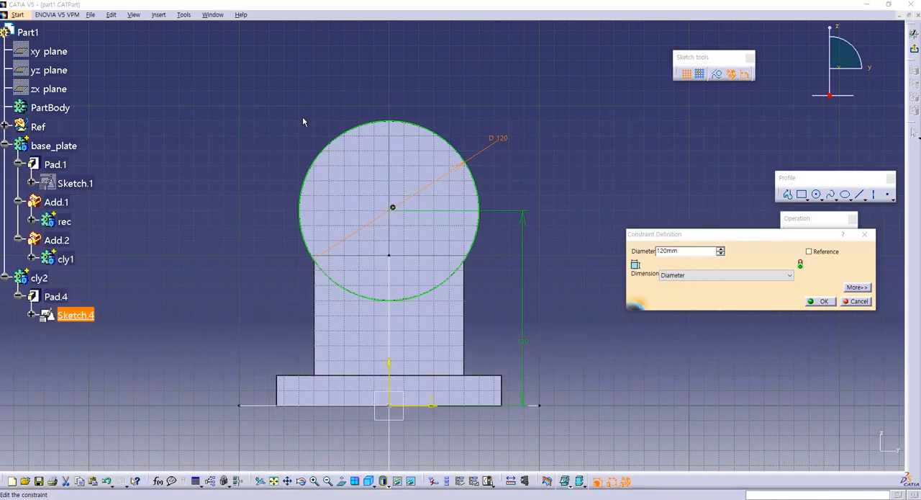
click(685, 254)
drag(693, 255, 635, 259)
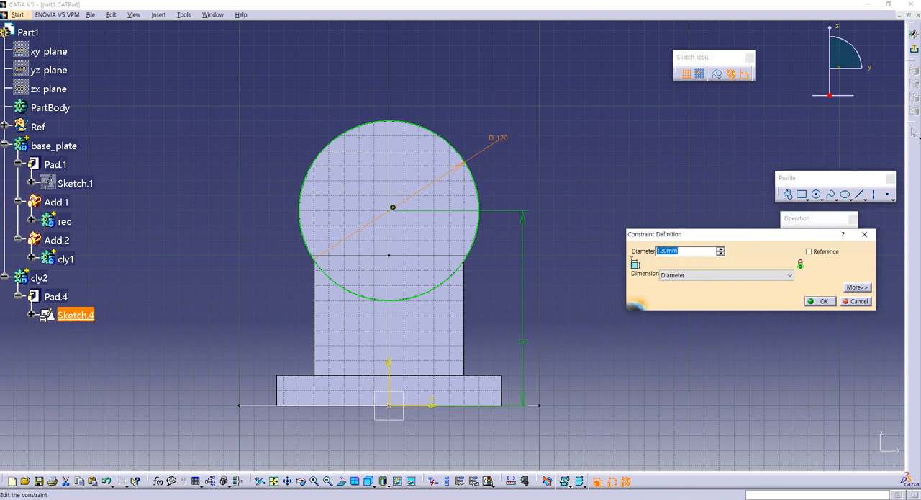
key(Return)
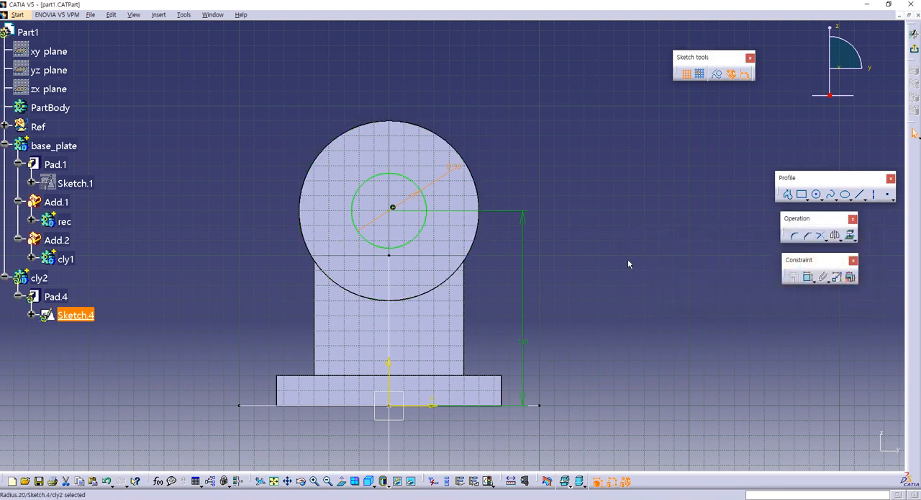
click(664, 207)
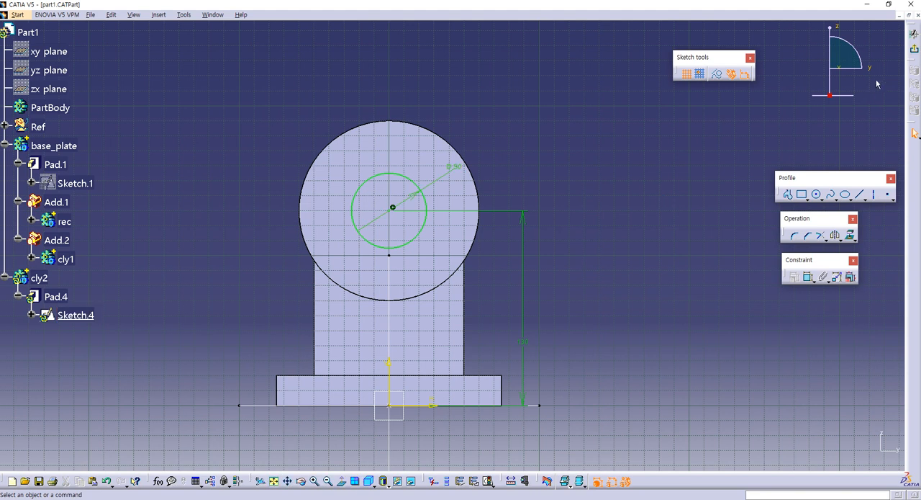
- Exit the sketch and lengthen the cly2 pad so it extends well beyond both faces of the large cylinder
click(916, 49)
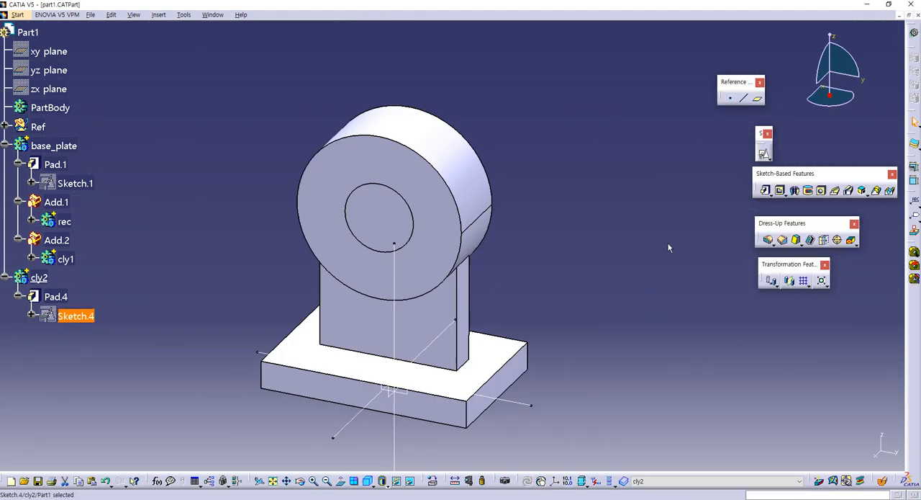
double_click(56, 296)
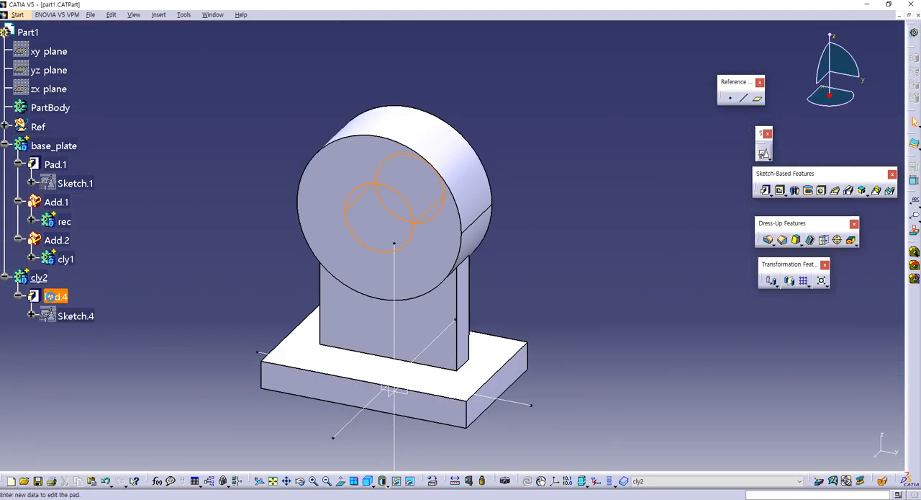
drag(394, 221, 309, 280)
click(689, 217)
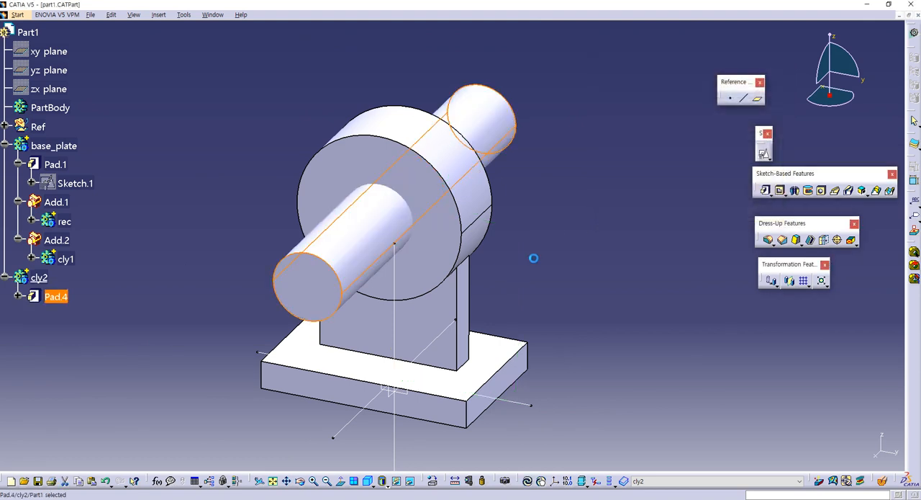
- Subtract the cly2 body from base_plate with the Remove Boolean operation and collapse the base_plate branch
right_click(40, 278)
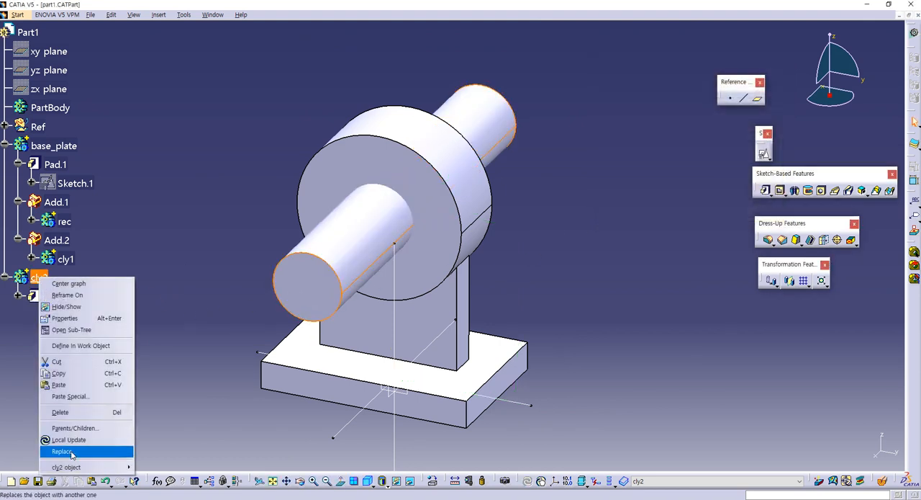
mouse_move(94, 466)
click(155, 362)
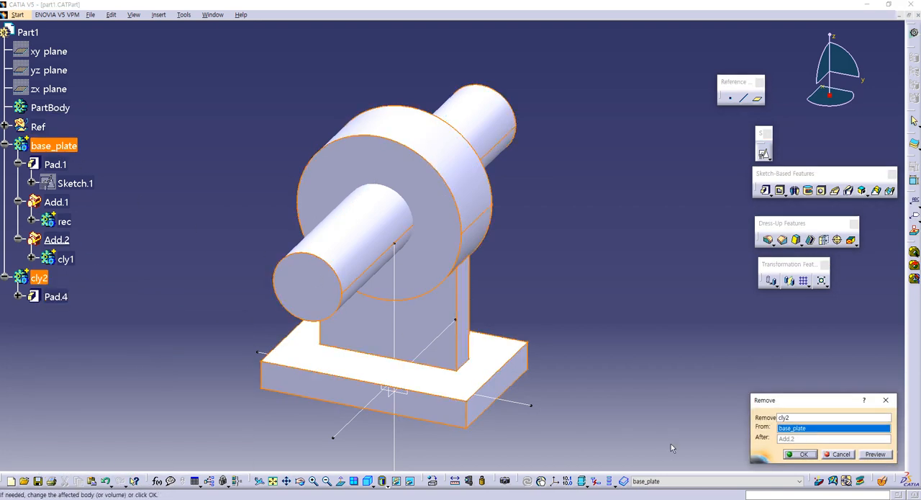
click(800, 454)
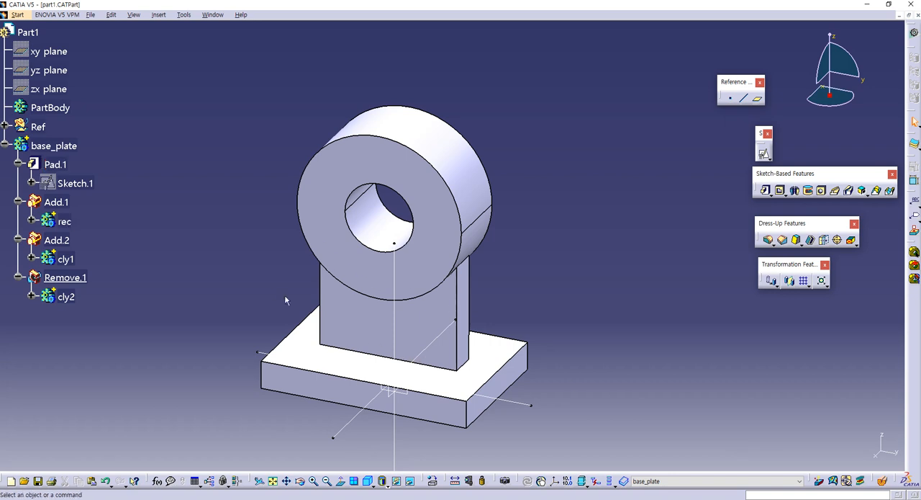
middle_drag(265, 266, 261, 249)
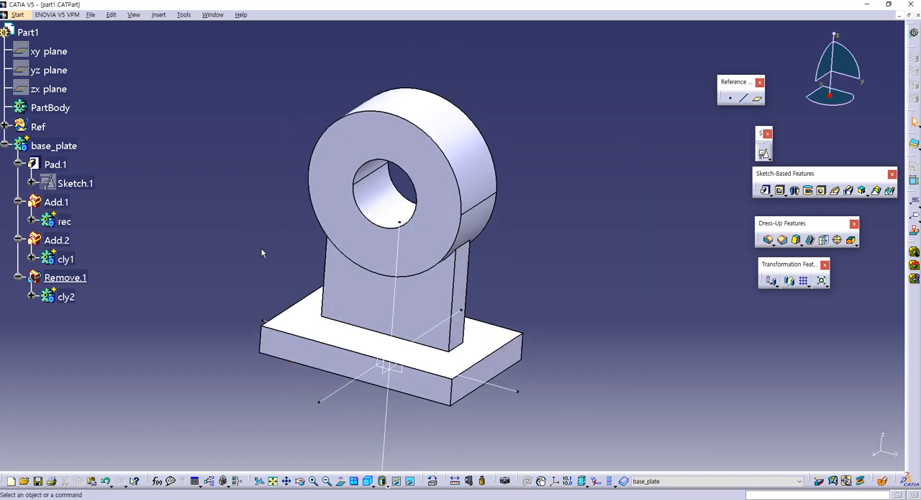
click(7, 145)
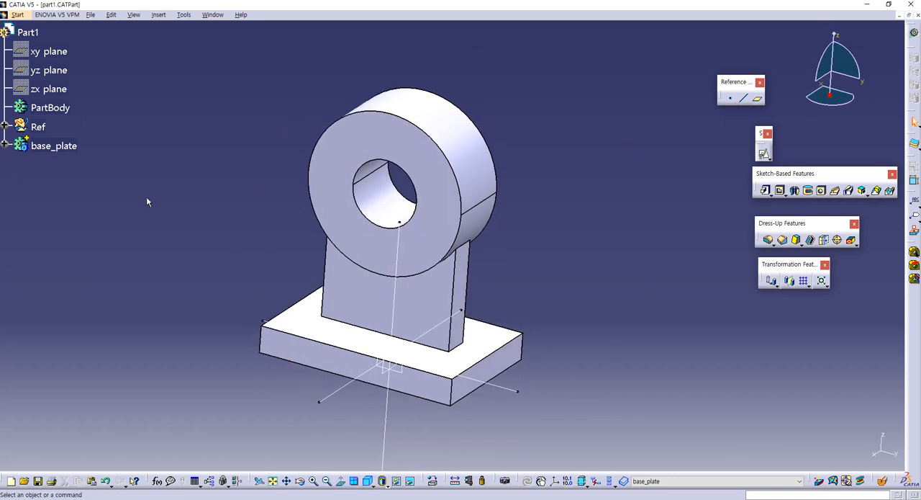
- Save part1.CATPart in its current location through Save Management
click(89, 14)
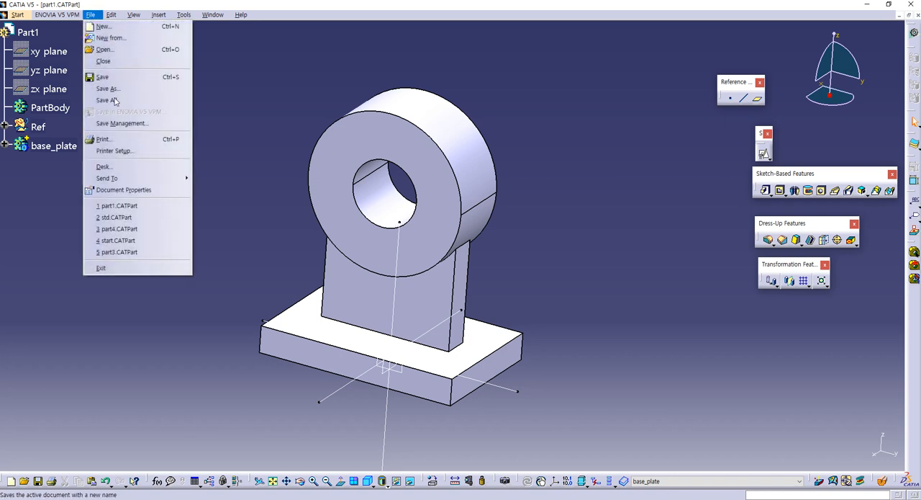
click(150, 123)
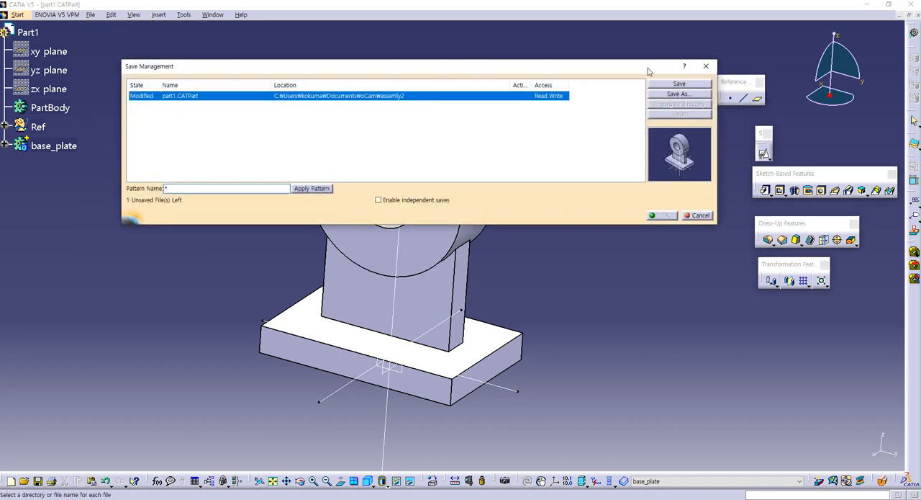
click(682, 83)
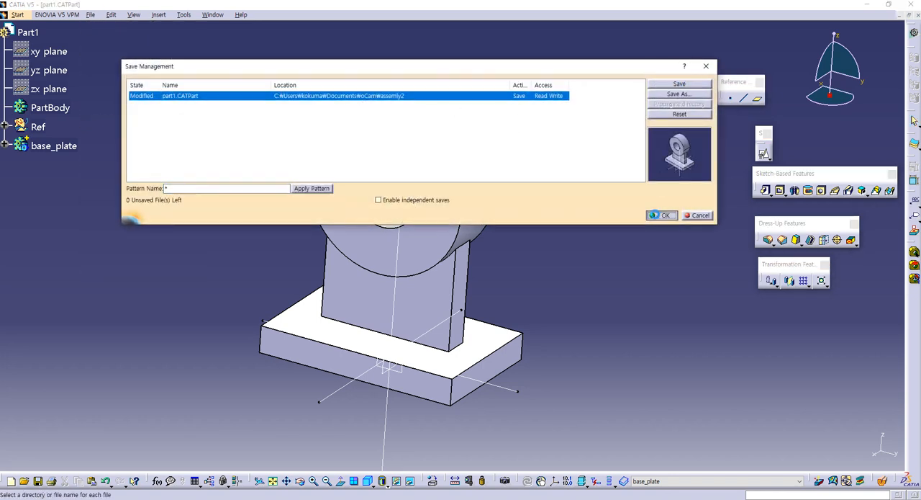
click(657, 215)
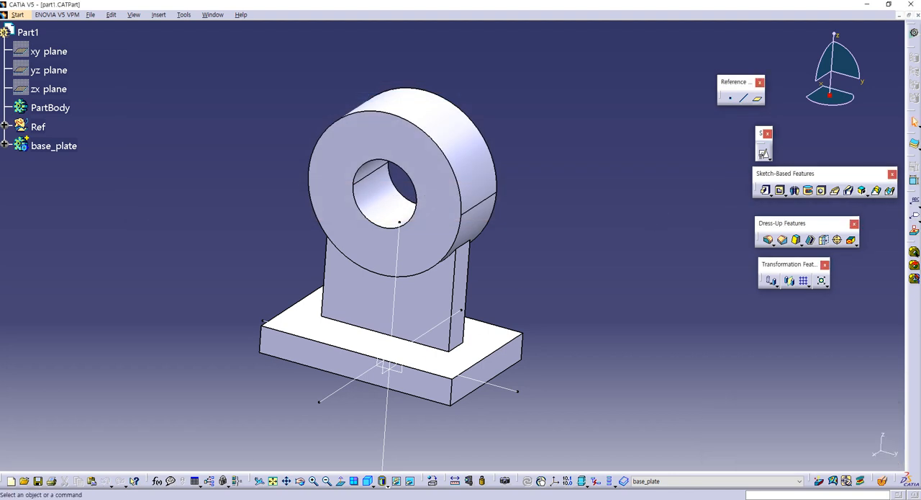
- Switch to the oCam folder in File Explorer and open std.CATPart from its assemly2 subfolder in CATIA
mouse_move(158, 483)
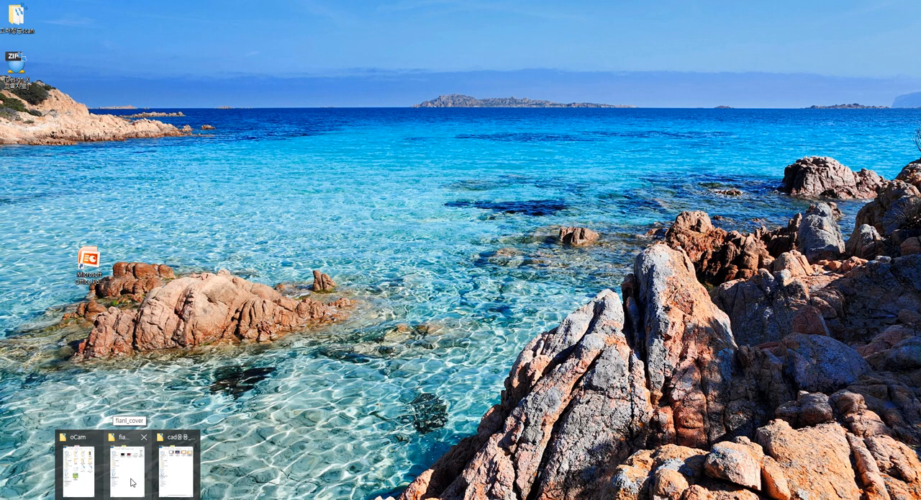
click(82, 482)
double_click(233, 121)
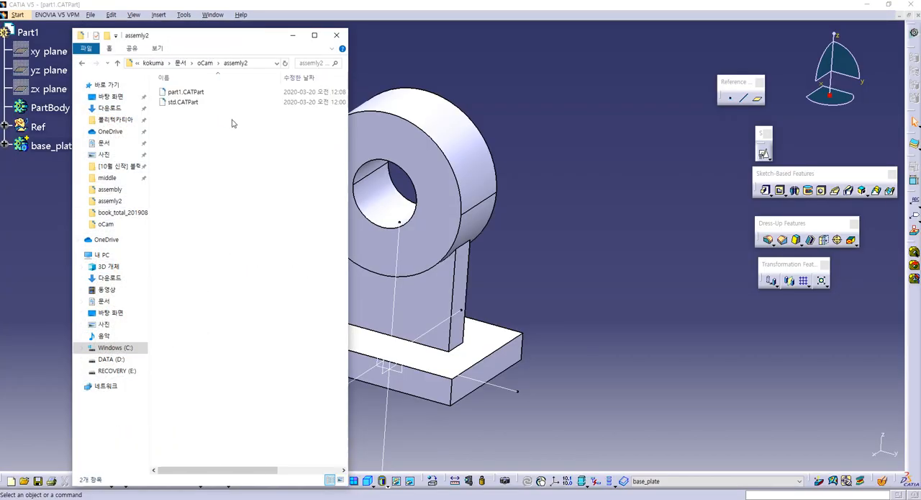
drag(183, 102, 533, 214)
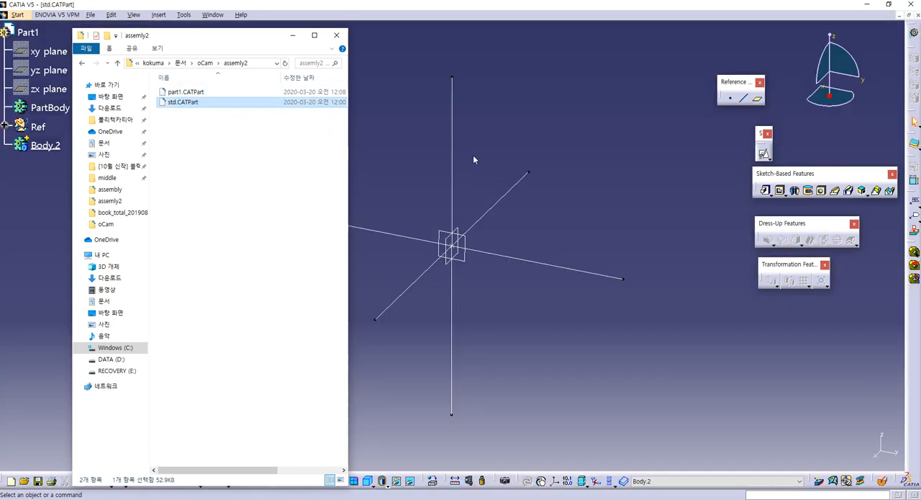
- Tile the std.CATPart and part1.CATPart windows horizontally
click(235, 17)
click(213, 15)
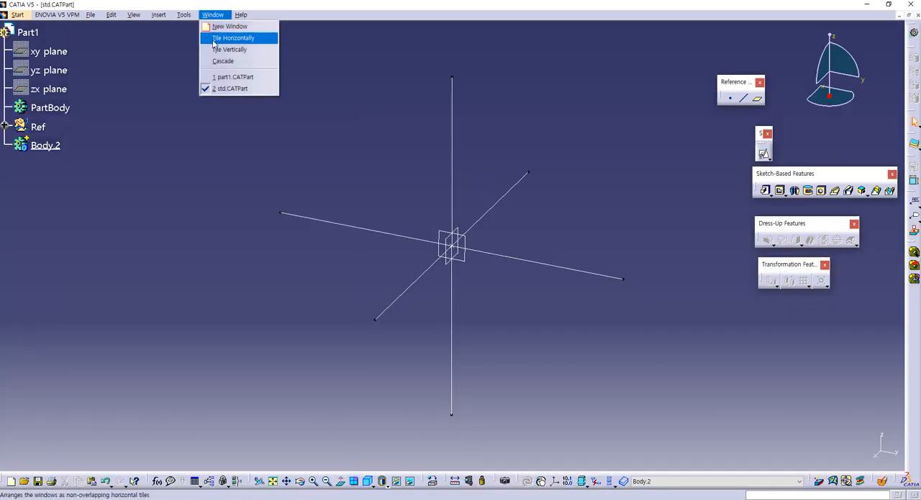
click(232, 38)
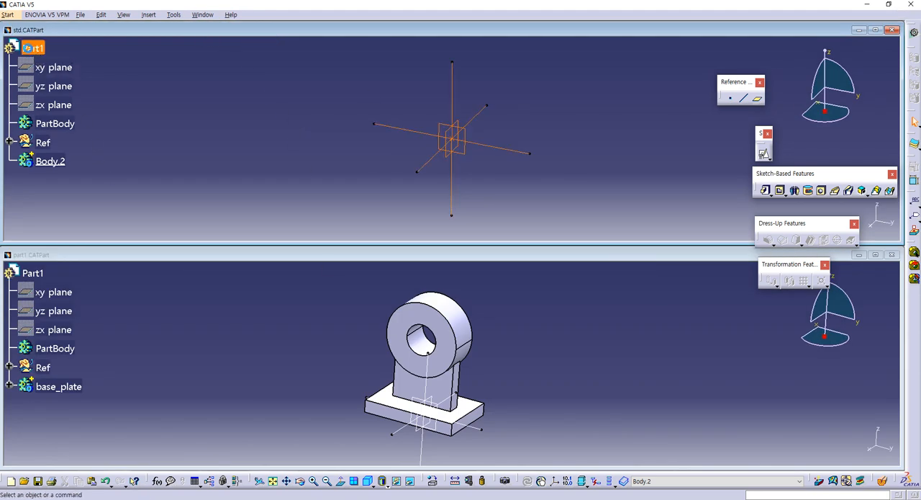
- Change the part number of the std.CATPart document to Part2 in its product properties
key(alt+Return)
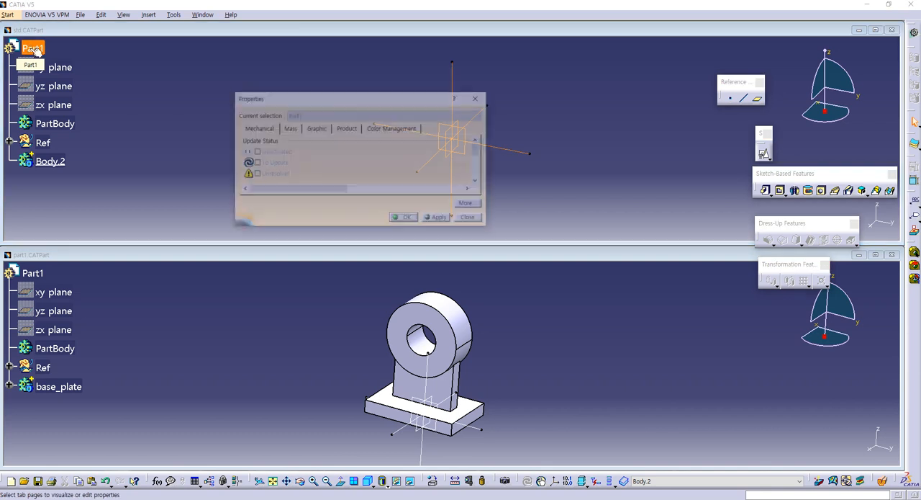
click(339, 132)
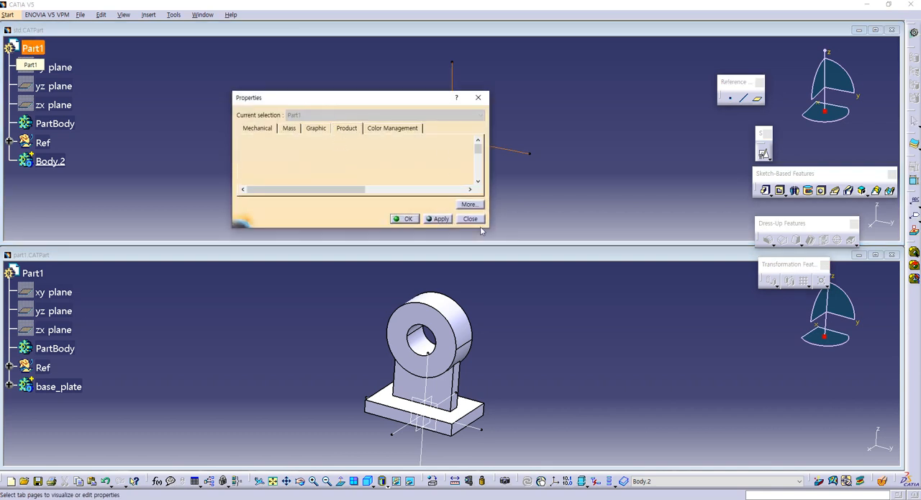
drag(480, 231, 476, 387)
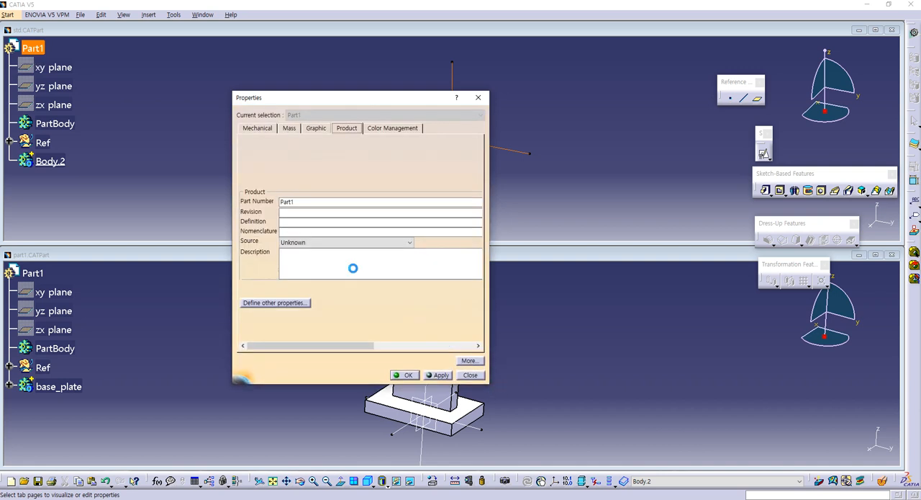
click(313, 200)
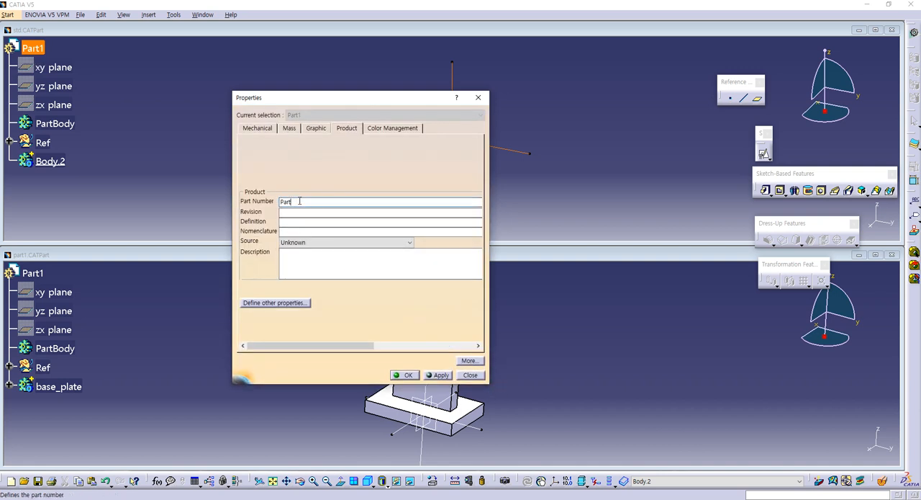
text(2)
key(Return)
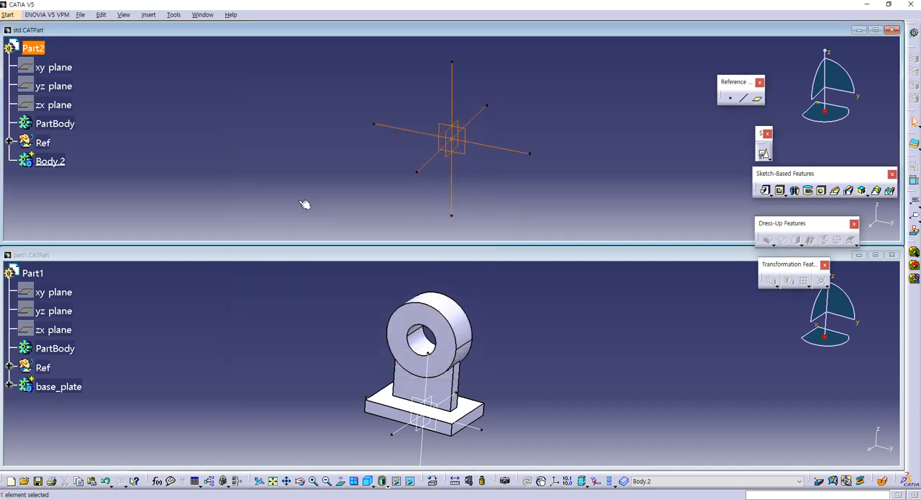
- Save std.CATPart as part2 in the assemly2 folder through Save Management and maximize its window
click(81, 15)
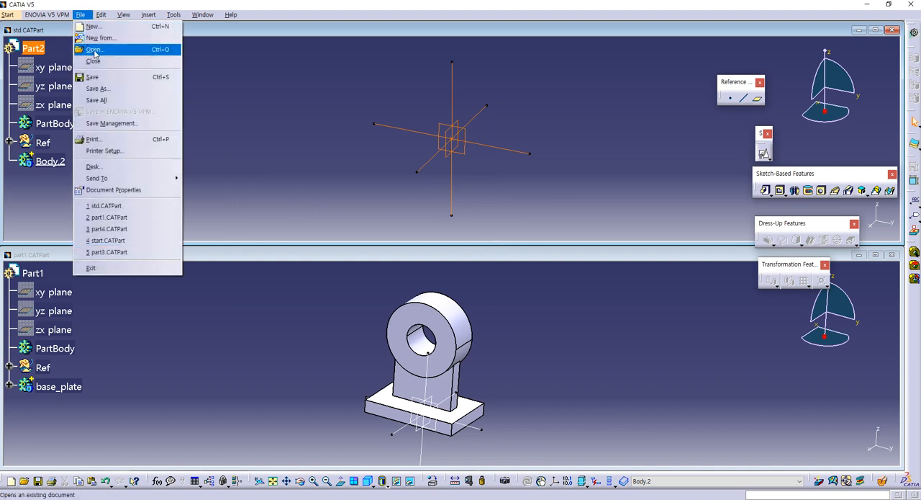
click(112, 123)
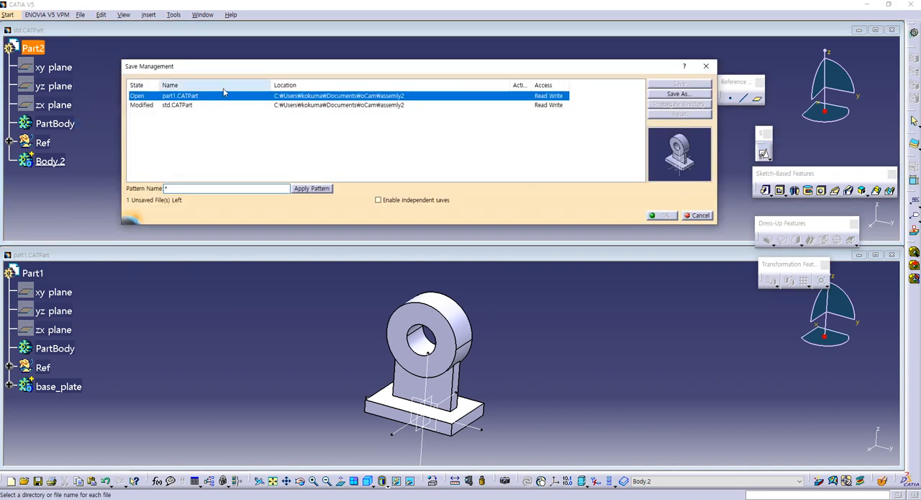
click(193, 106)
click(687, 95)
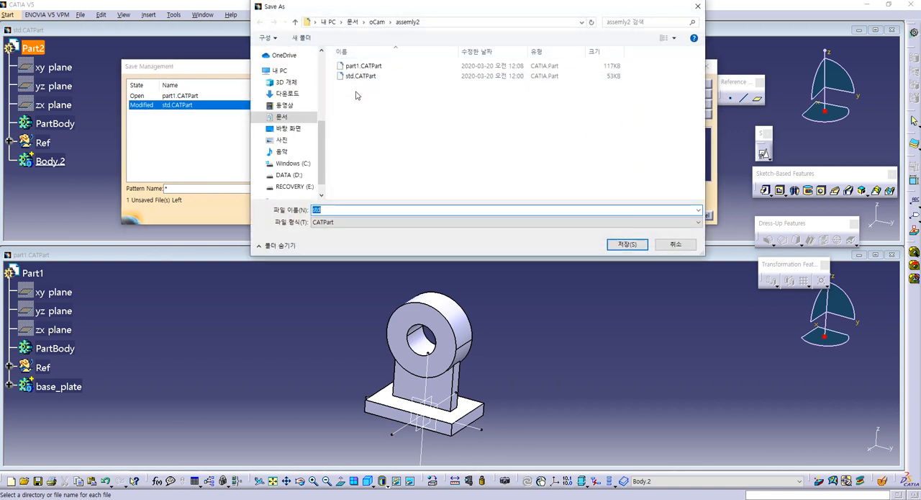
click(363, 66)
double_click(324, 210)
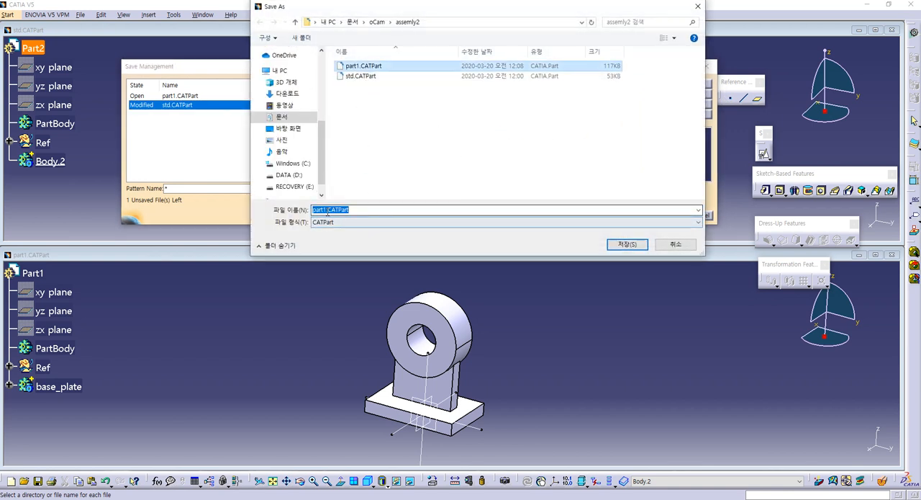
drag(326, 209, 372, 208)
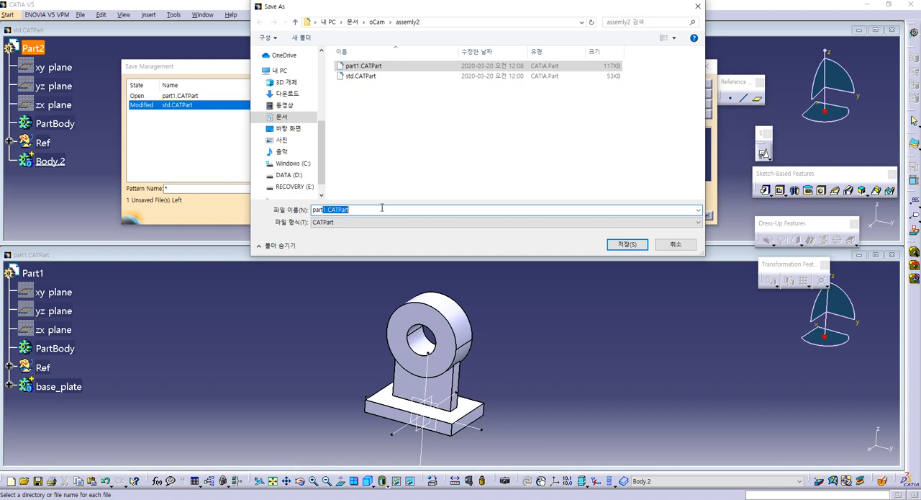
text(2)
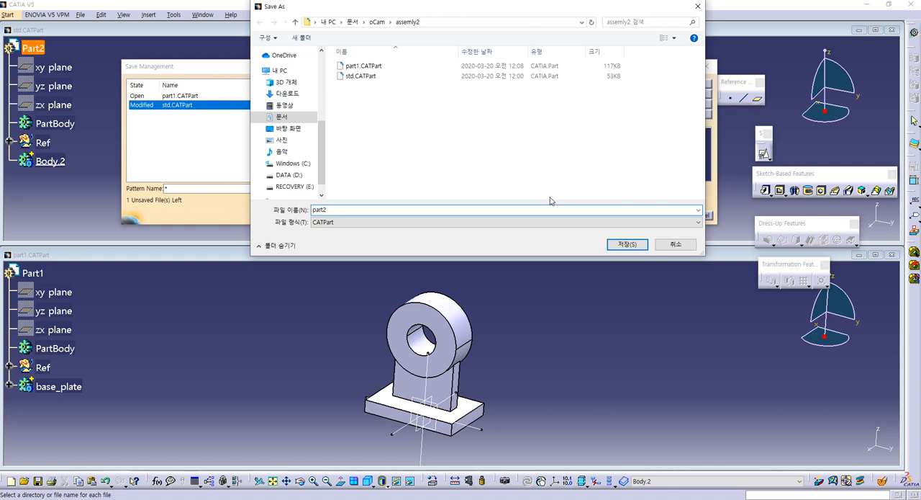
click(625, 244)
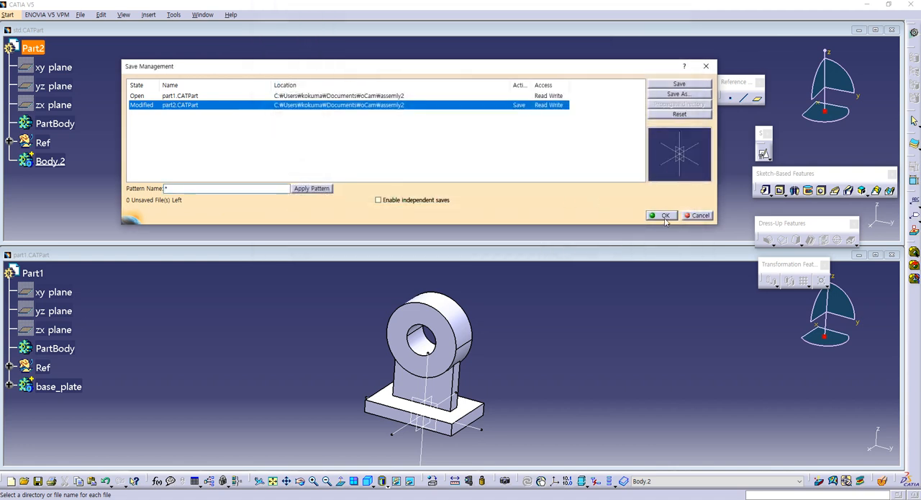
click(665, 216)
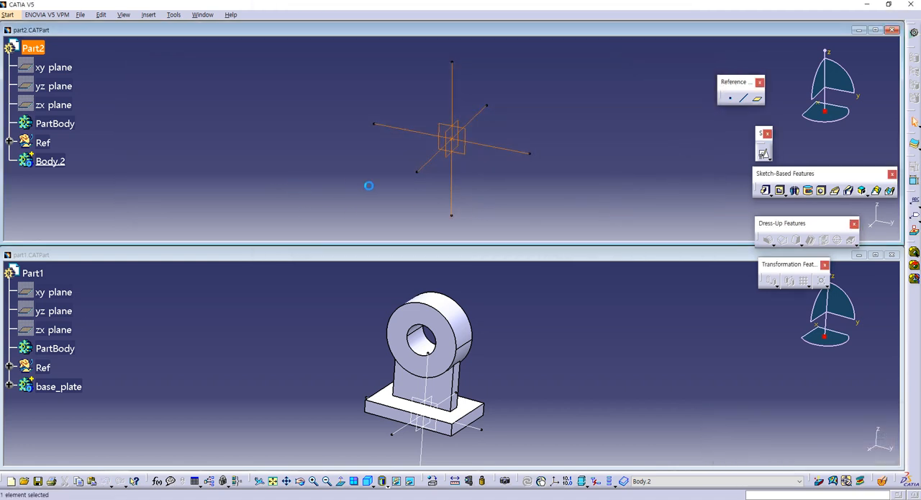
click(876, 31)
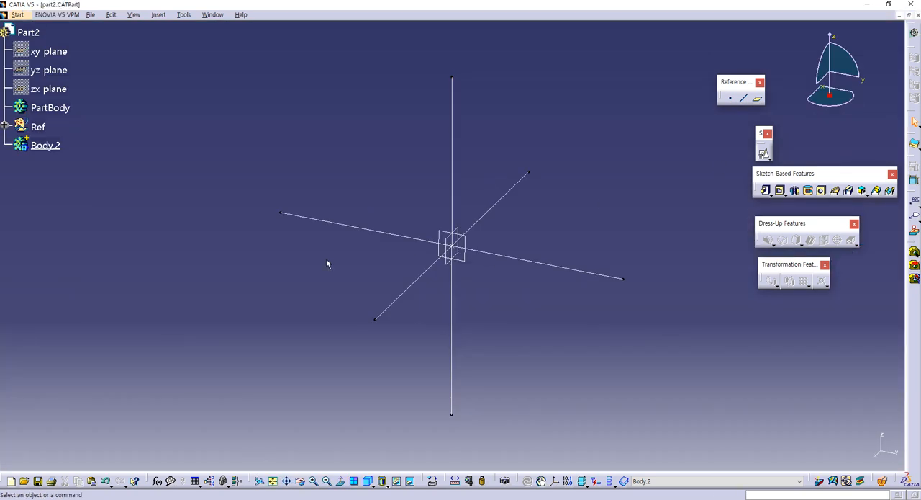
- Switch to the guide book PDF and examine the dimensions of the Part 2 drawing at a larger zoom
key(alt+Tab)
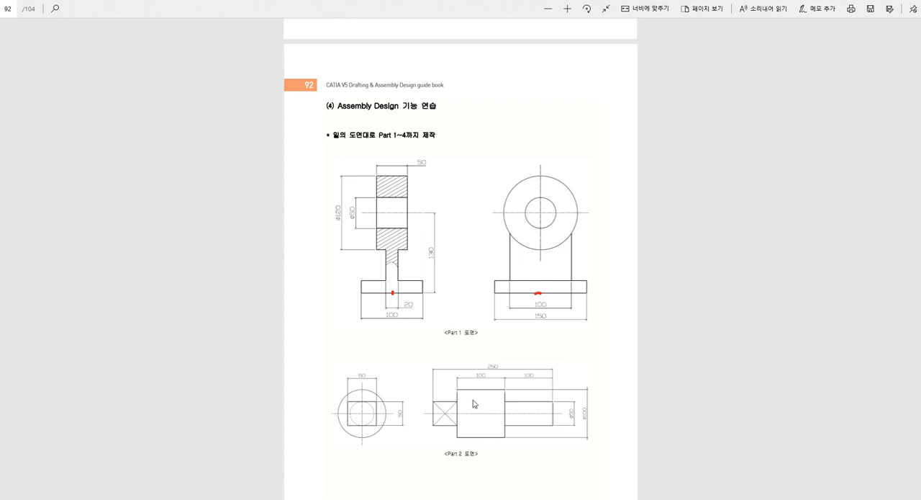
ctrl+scroll(475, 395, up, 3)
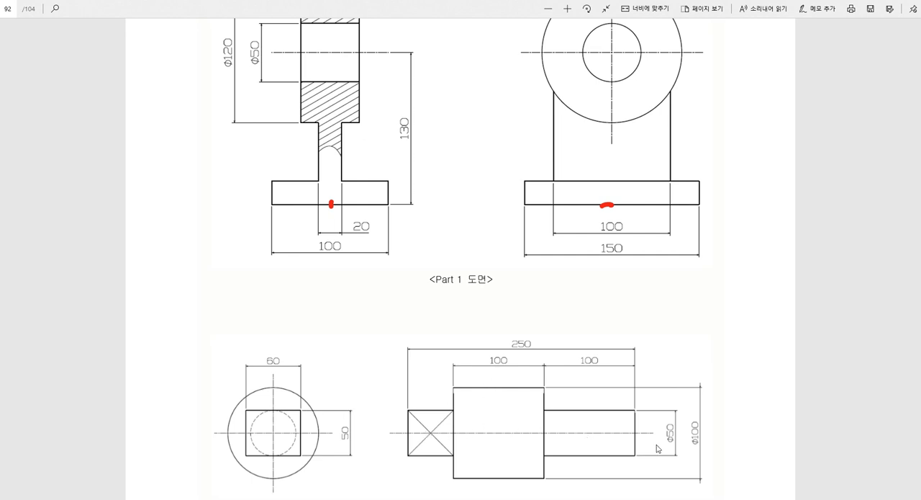
key(ctrl)
key(ctrl)
key(ctrl)
key(ctrl)
key(ctrl)
key(ctrl)
key(ctrl)
key(ctrl)
click(495, 391)
click(580, 410)
click(580, 412)
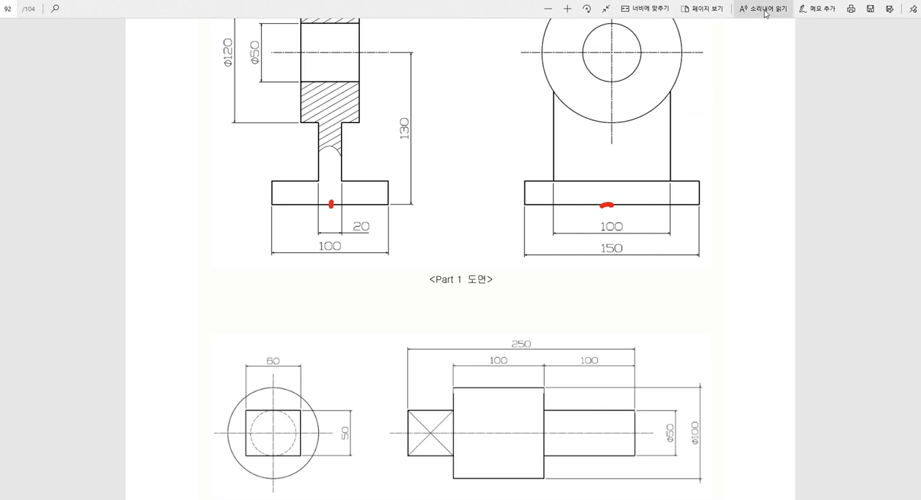
- Mark the origin for Part 2 in red ink at the Ø50 shaft's end face and at the centre of the circular view
click(817, 9)
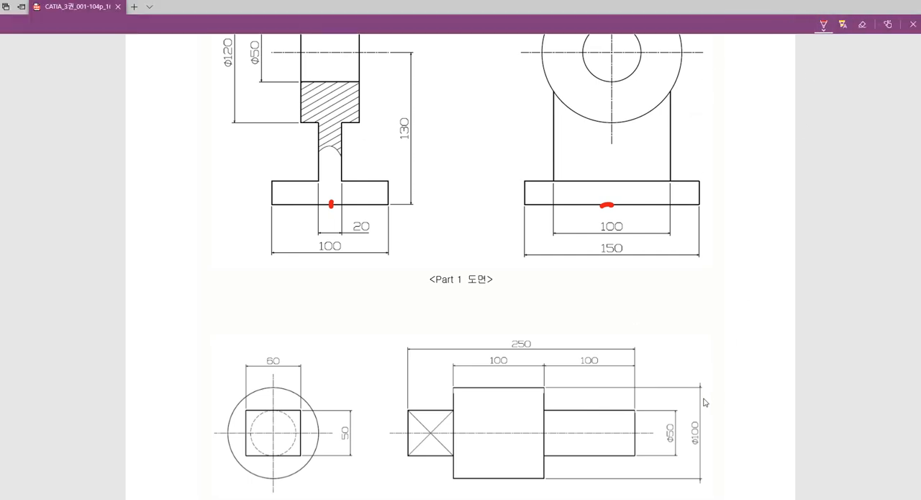
drag(634, 412, 632, 350)
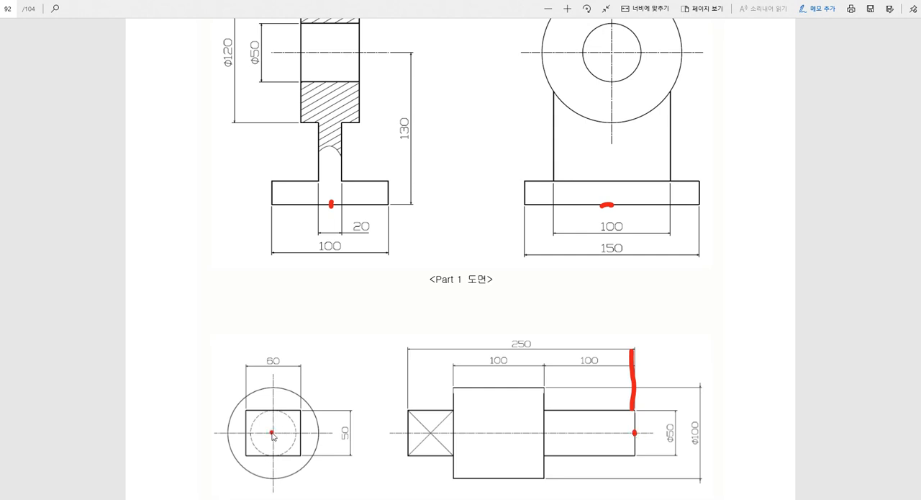
drag(273, 434, 275, 429)
- Switch back to CATIA and create a positioned sketch on Plane.3 with its origin as the projection of Point.1
key(alt+Tab)
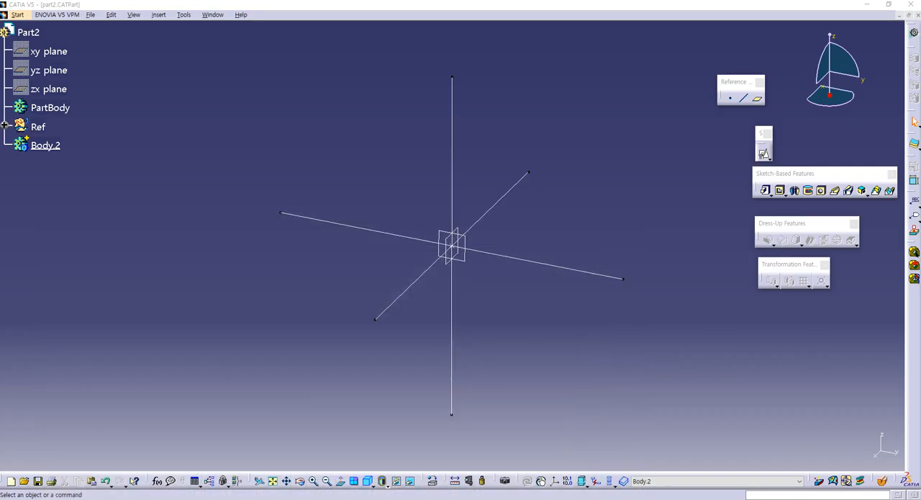
click(765, 153)
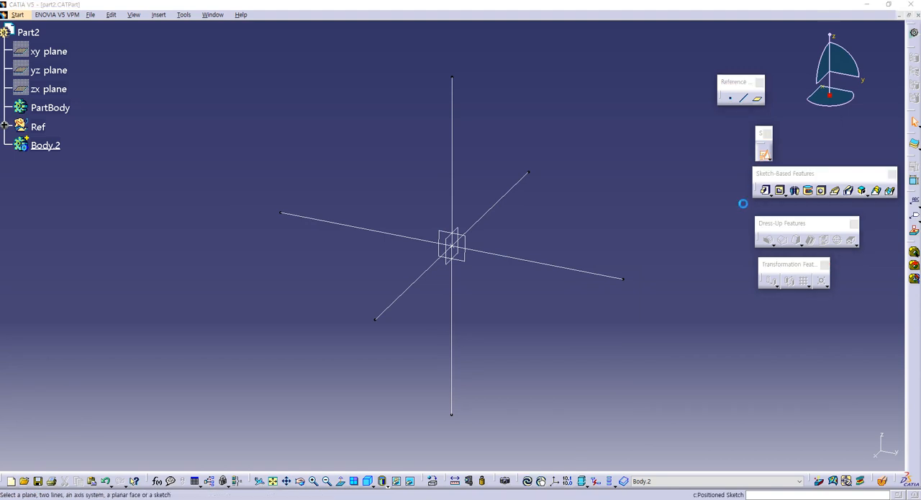
click(468, 262)
click(713, 180)
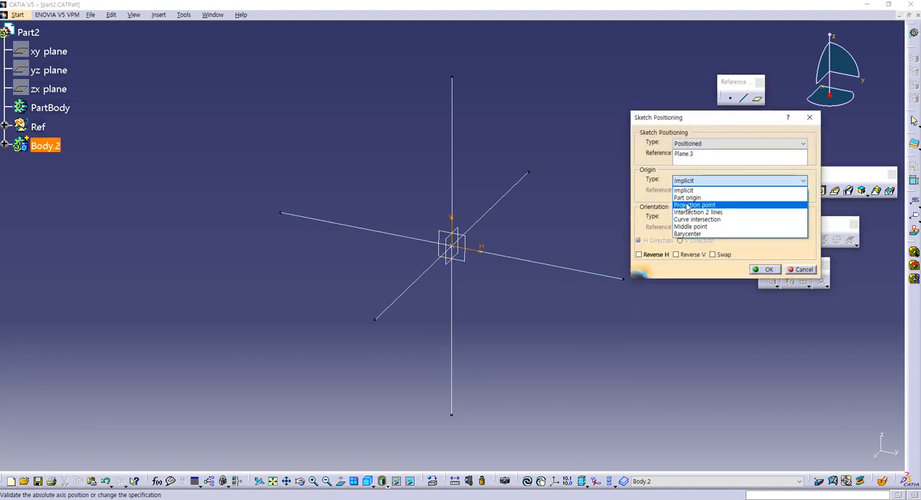
click(691, 205)
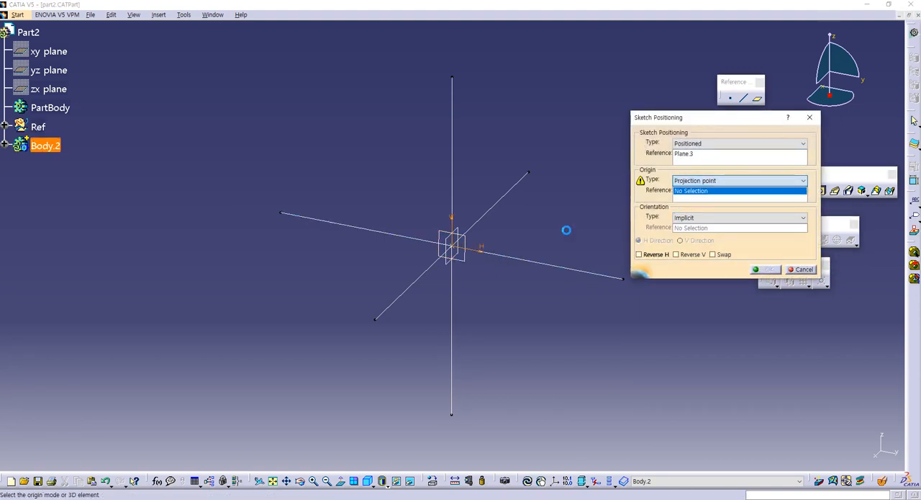
click(458, 248)
click(767, 269)
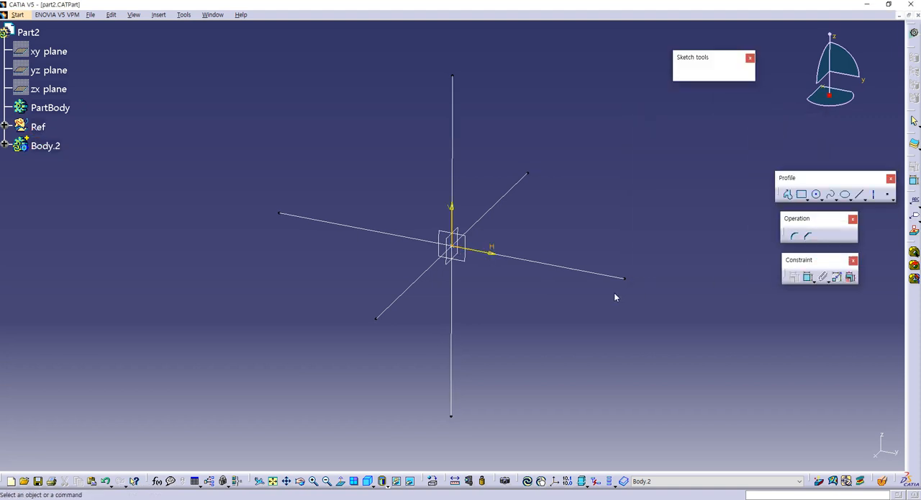
- Sketch an open stepped half-profile from the origin, about 122 mm long and ending on the horizontal axis, with its first step about 33 mm high
click(789, 195)
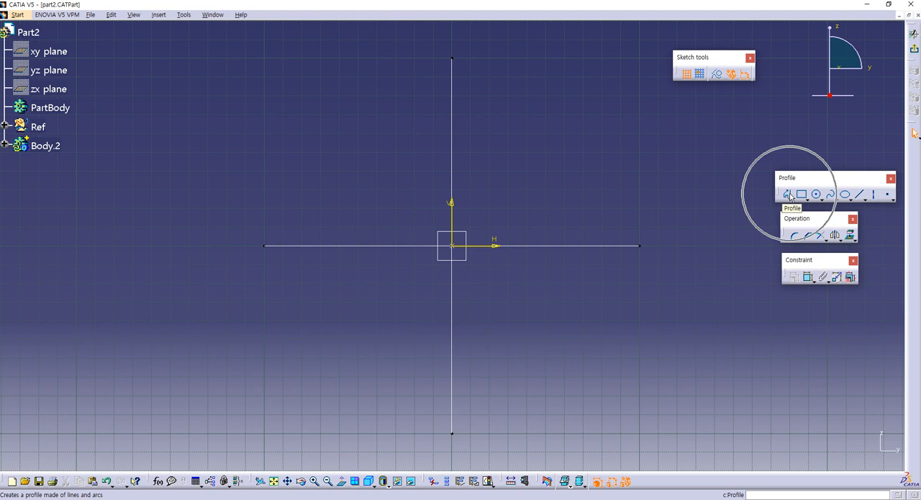
click(455, 246)
click(453, 185)
click(370, 185)
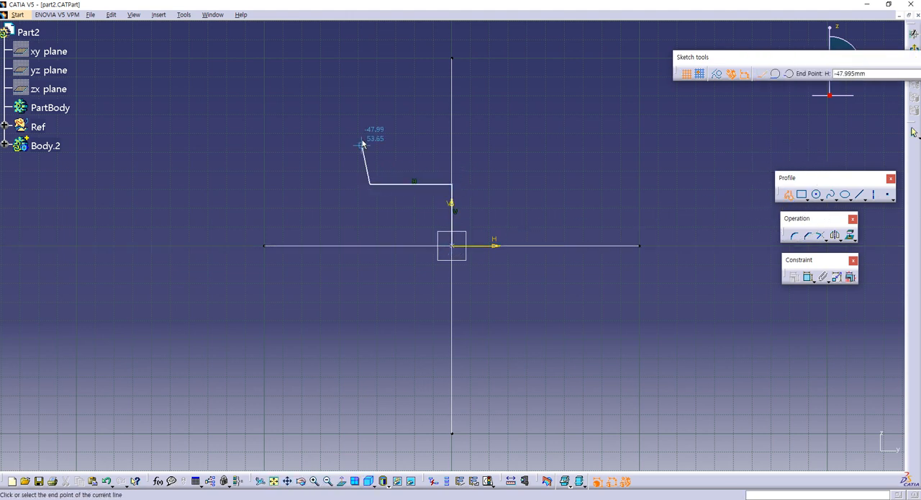
click(370, 125)
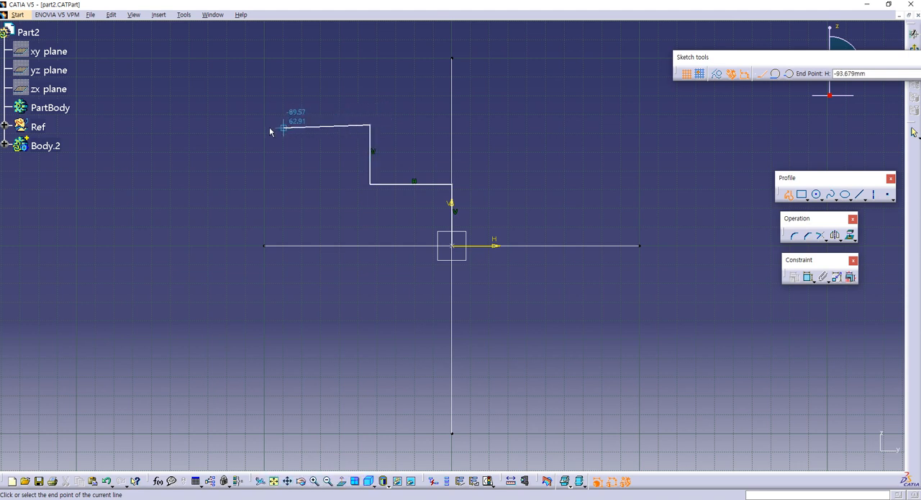
click(223, 125)
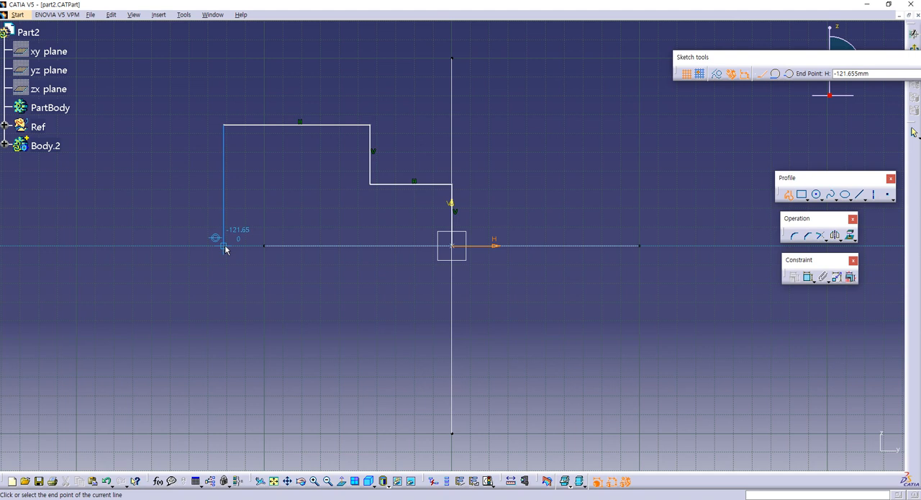
double_click(224, 246)
click(340, 296)
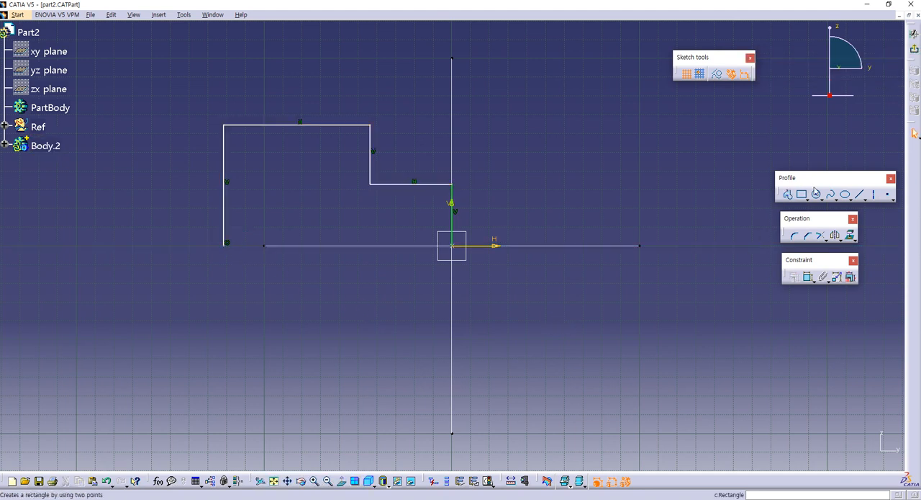
- Draw a horizontal axis line along the H axis through the origin, extending past both ends of the stepped profile
click(874, 194)
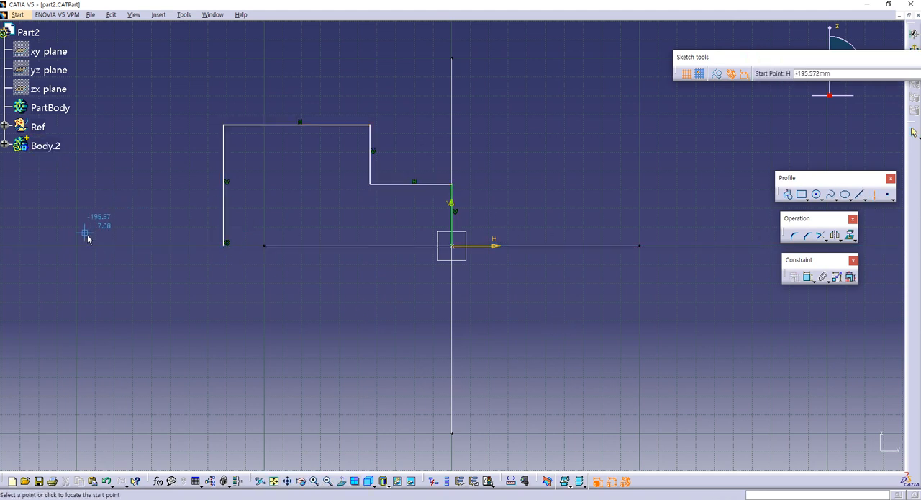
click(108, 247)
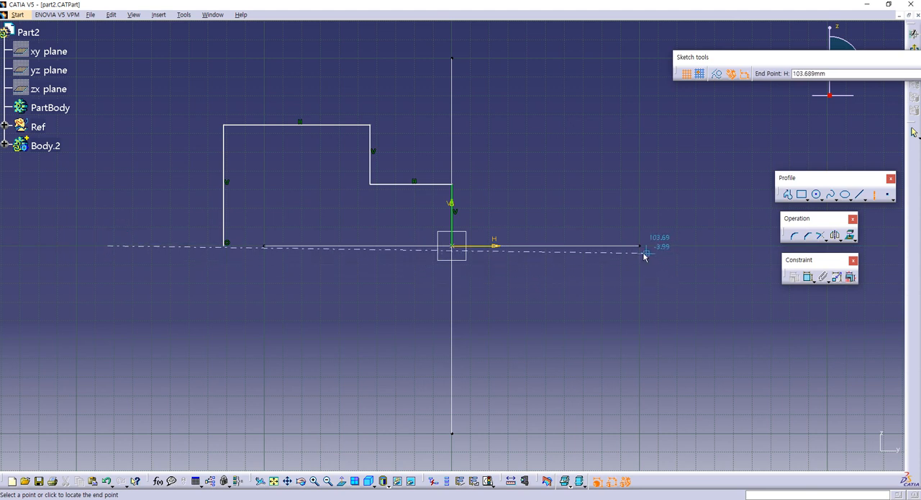
click(606, 246)
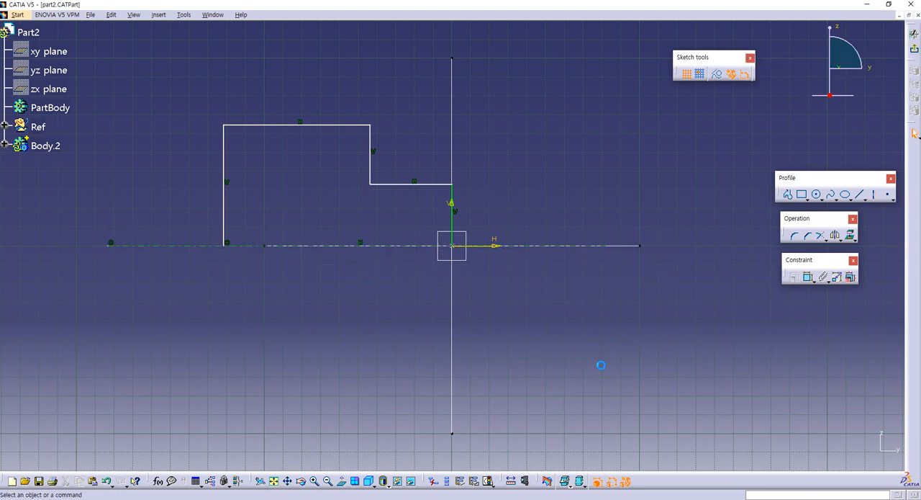
- Add a diameter constraint between the axis line and the profile's lower horizontal line
click(808, 276)
click(393, 246)
click(408, 185)
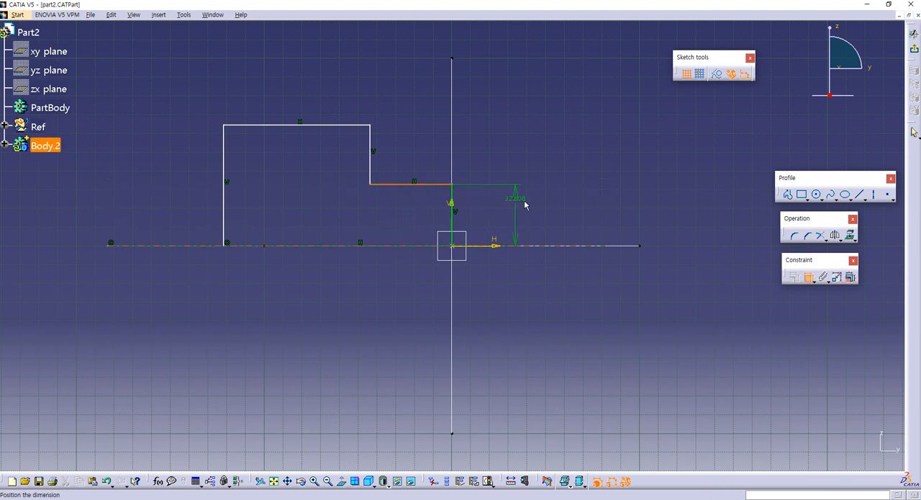
right_click(529, 226)
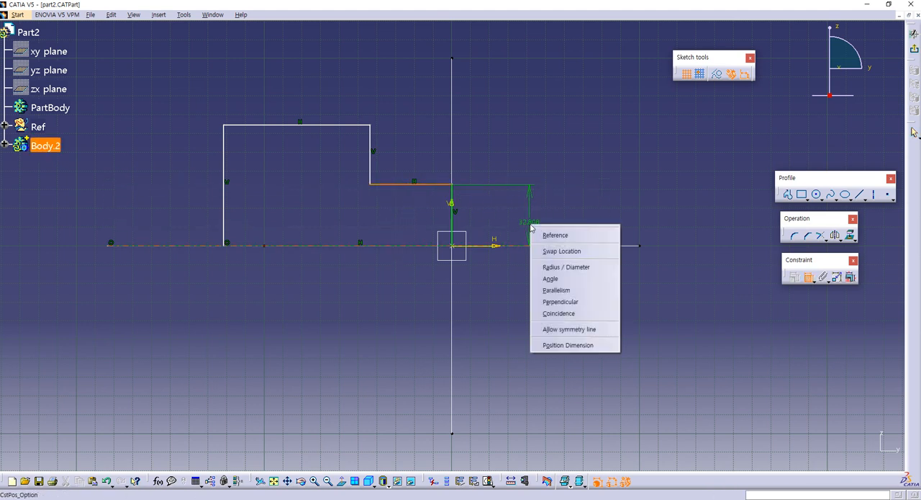
click(553, 268)
click(581, 234)
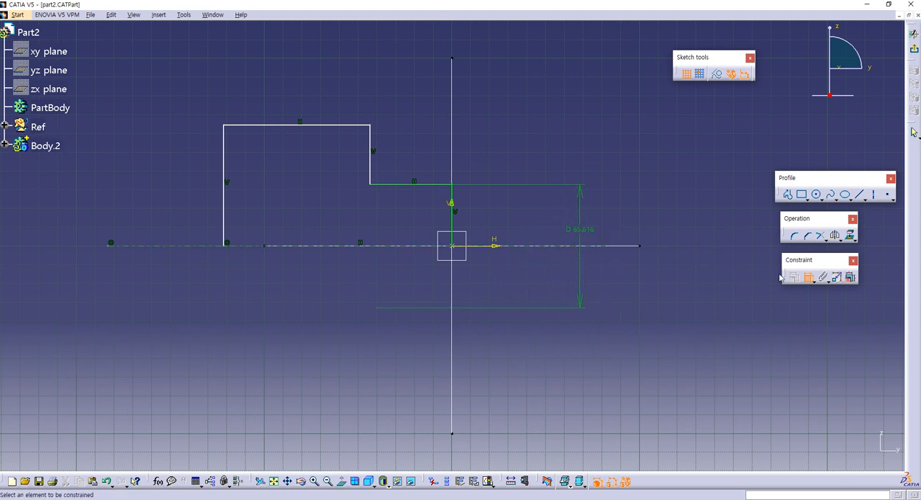
- Add a diameter constraint between the axis line and the profile's upper horizontal line
click(346, 126)
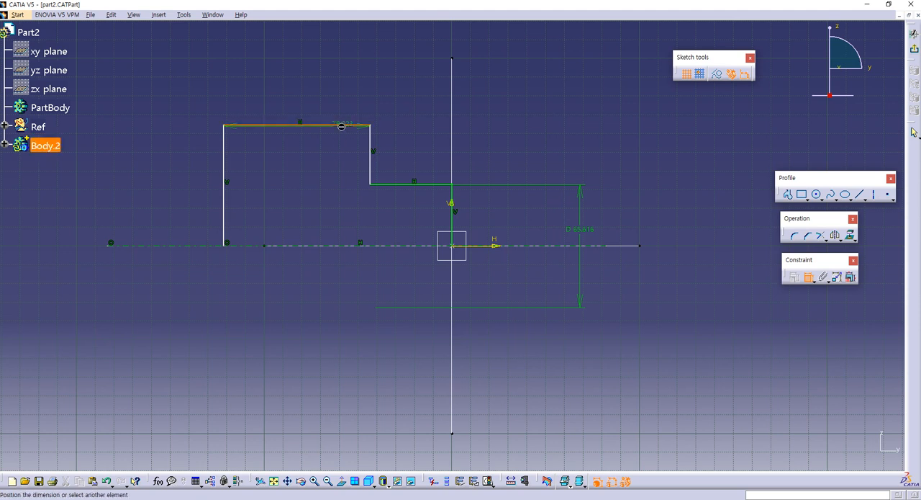
click(504, 245)
right_click(515, 242)
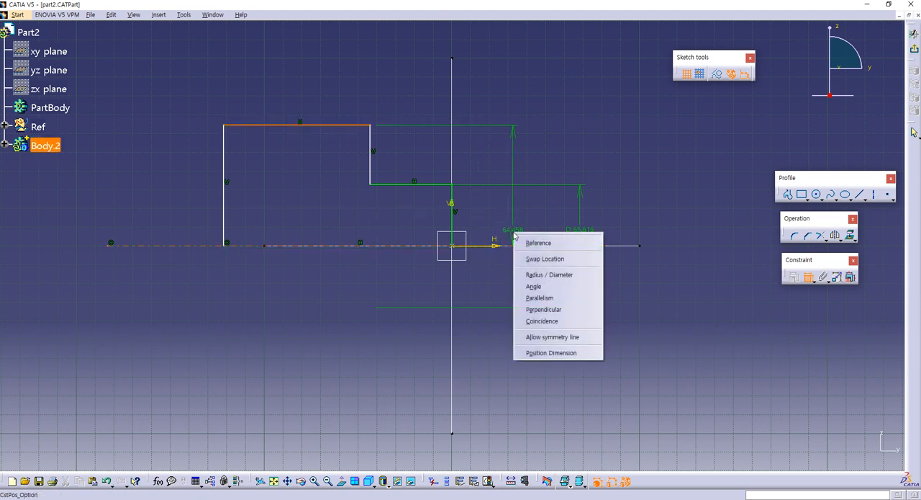
click(537, 272)
click(623, 271)
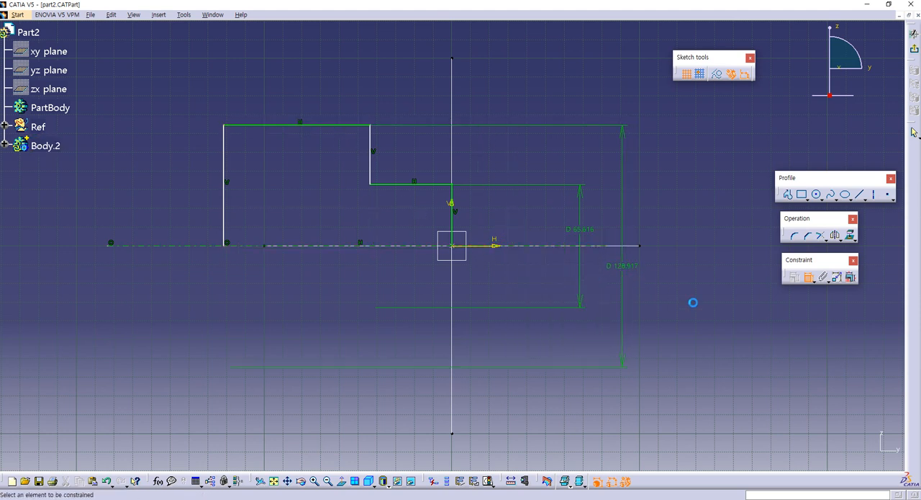
- Dimension the horizontal lengths of the small and large steps between the profile's neighbouring vertical lines
click(451, 203)
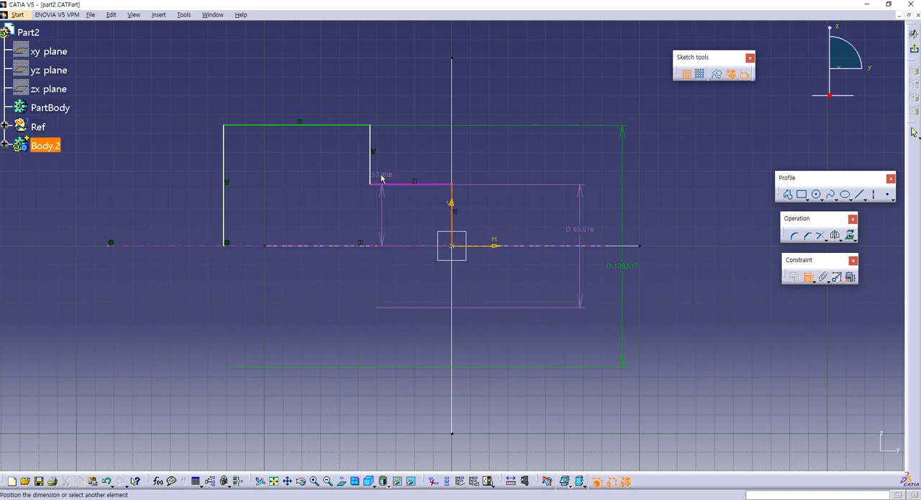
click(372, 175)
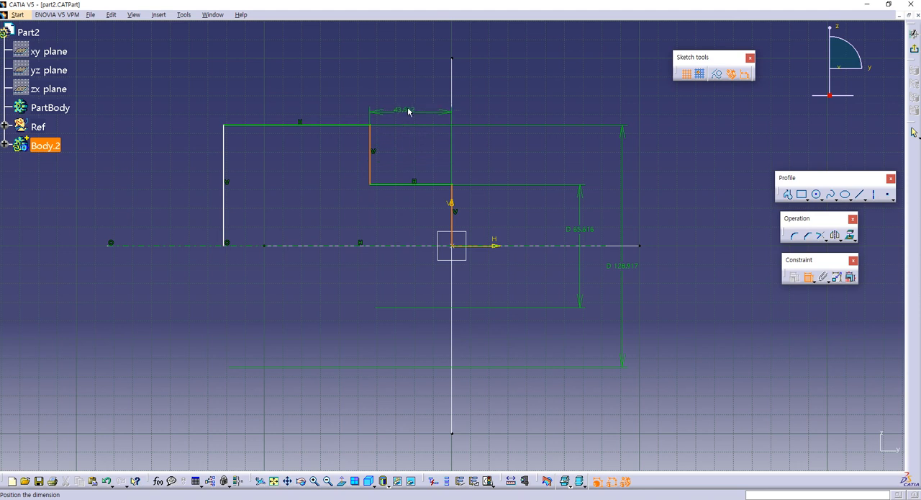
click(409, 101)
click(373, 175)
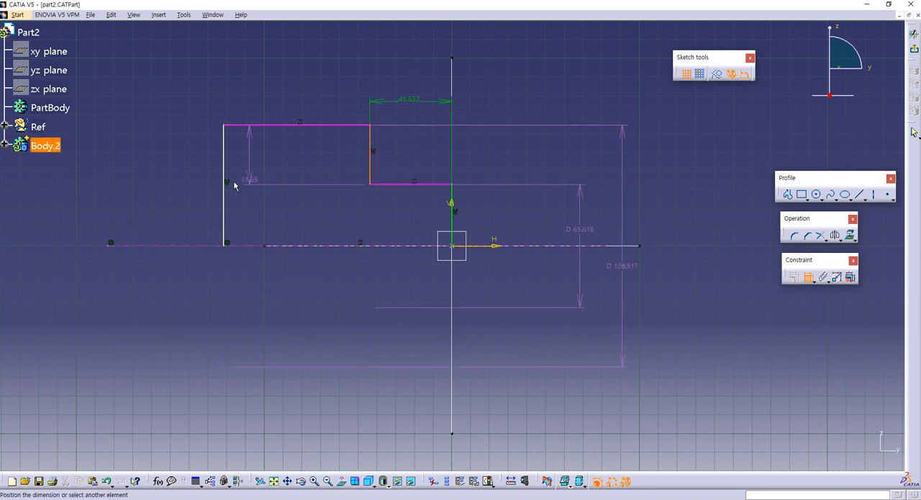
click(225, 203)
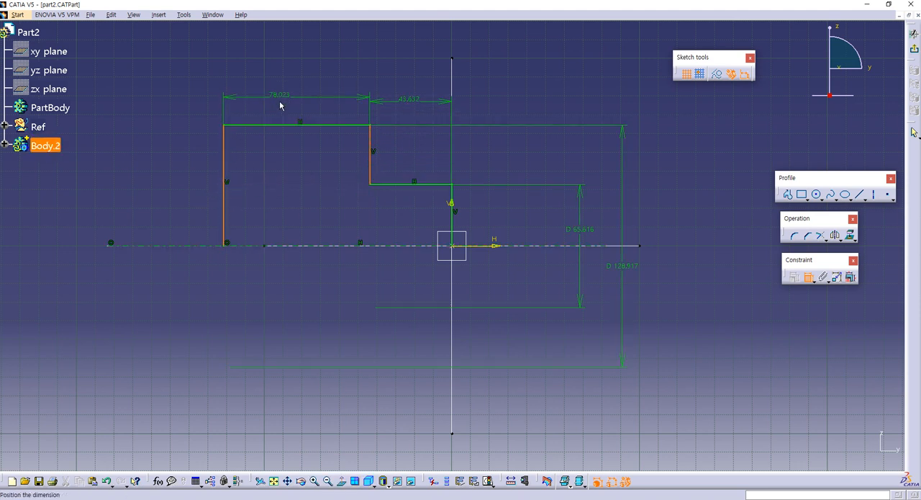
click(280, 101)
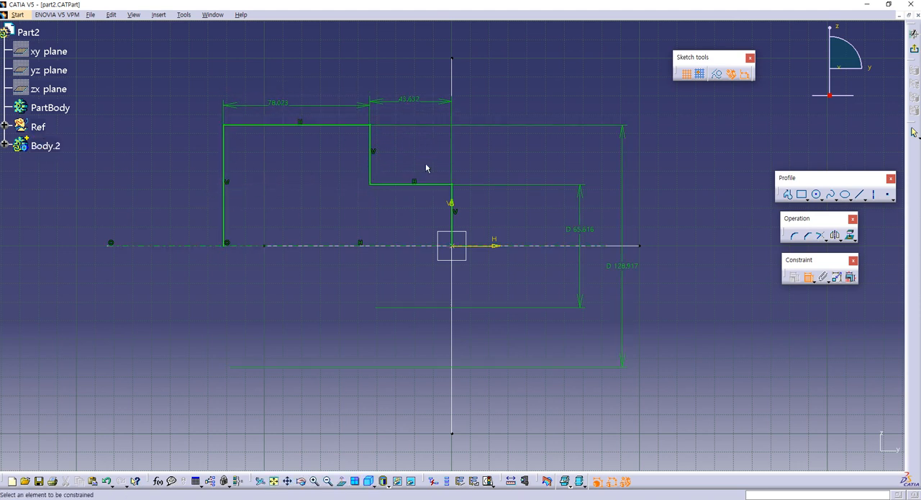
- Set the lengths of both profile steps to 100 mm each
double_click(410, 99)
text(100)
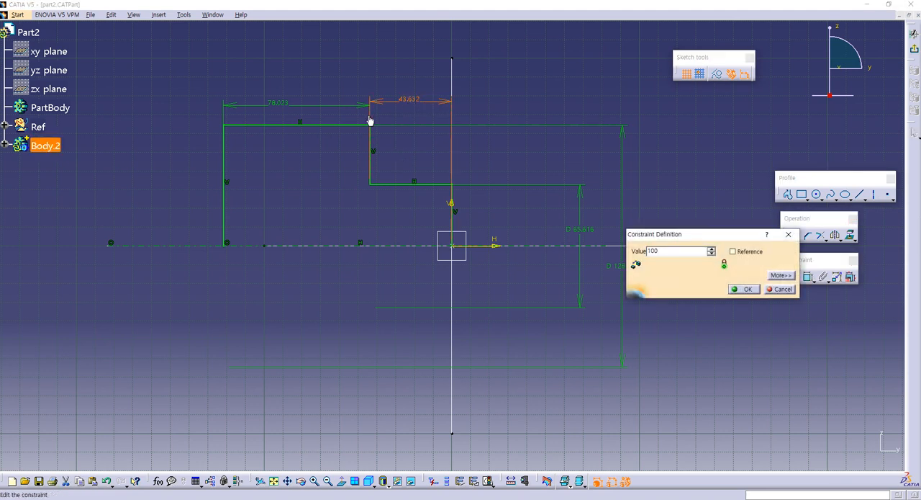
key(Return)
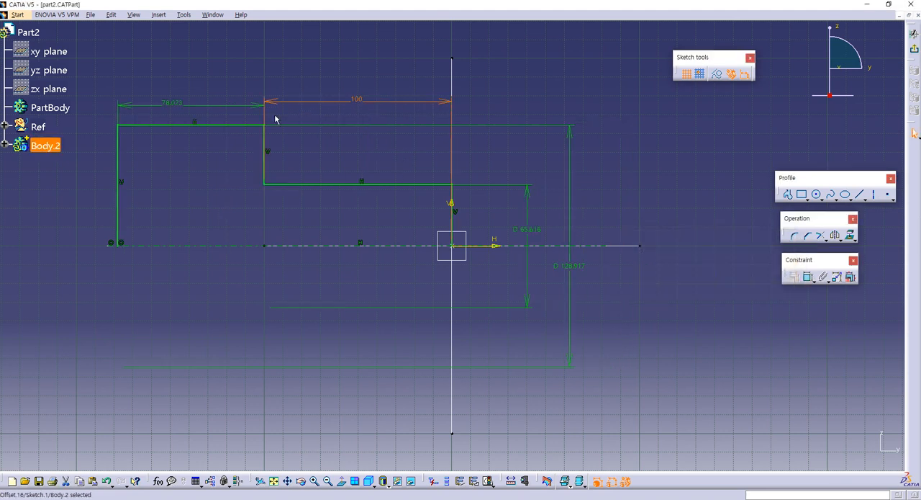
double_click(172, 102)
text(100)
key(Return)
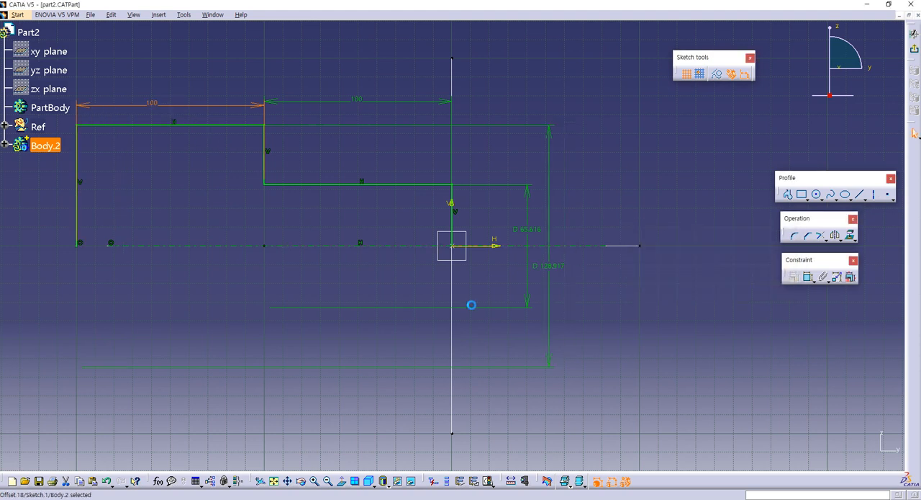
- Set the small step's diameter to 50 mm and the large step's to 100 mm, checking the guide book drawing
double_click(524, 227)
text(50)
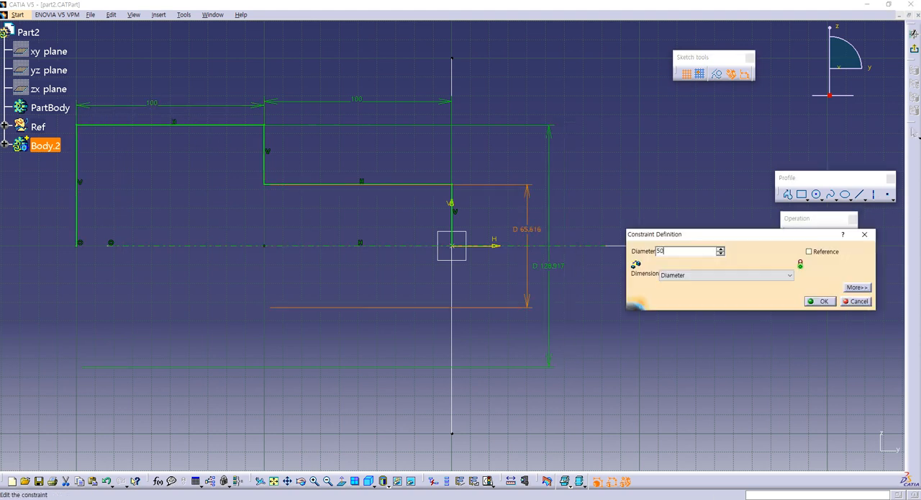
key(Return)
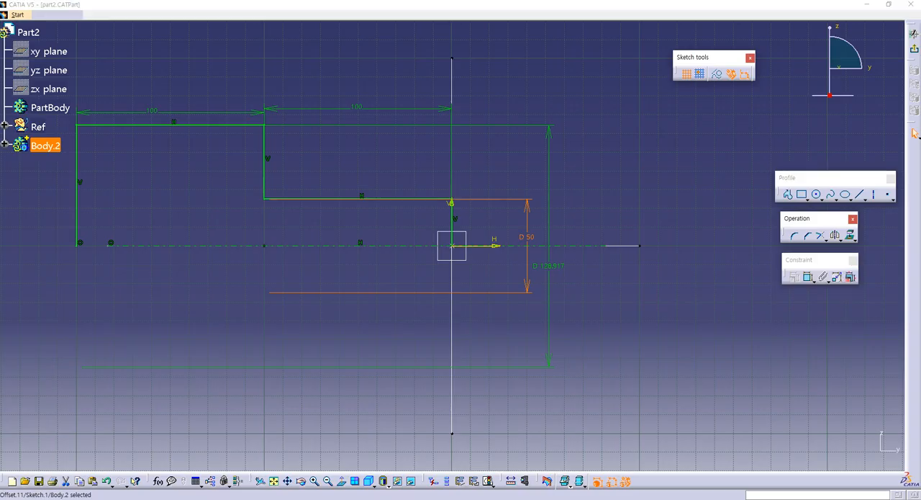
key(alt+Tab)
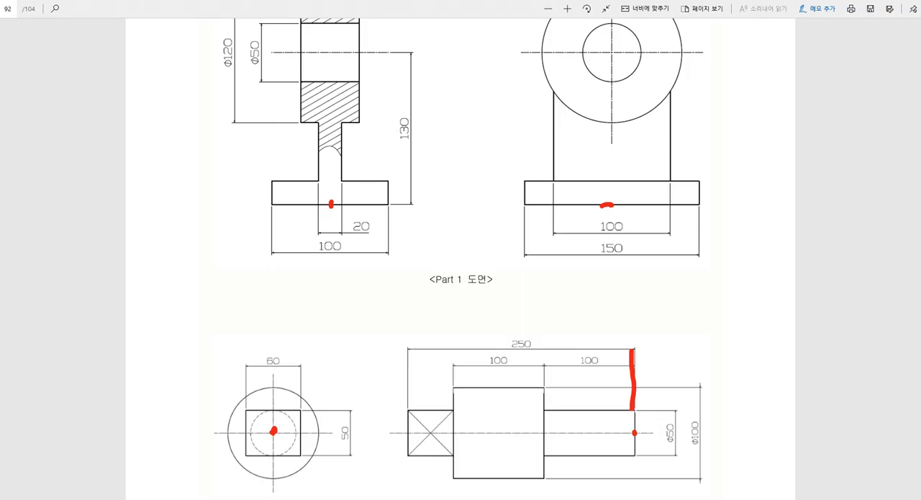
key(alt+Tab)
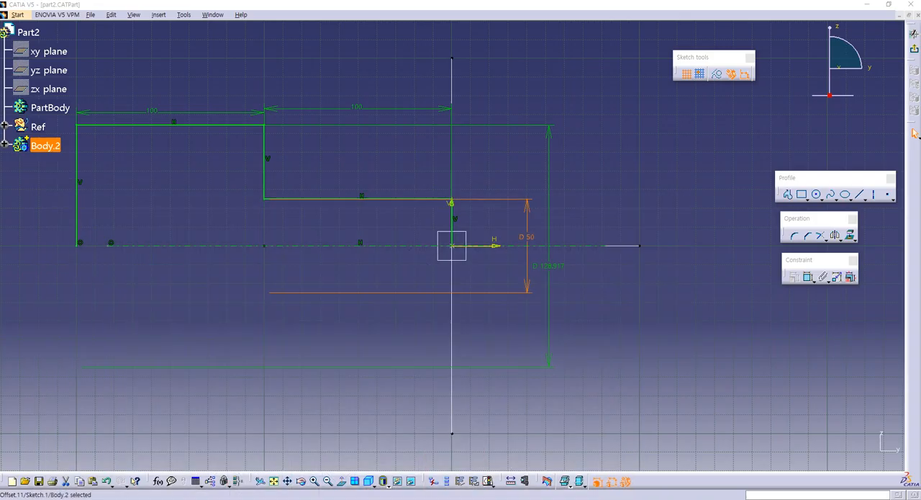
double_click(545, 265)
text(100)
key(Return)
mouse_move(499, 270)
middle_down()
mouse_move(582, 260)
mouse_move(630, 277)
middle_up()
click(582, 260)
scroll(633, 277, up, 2)
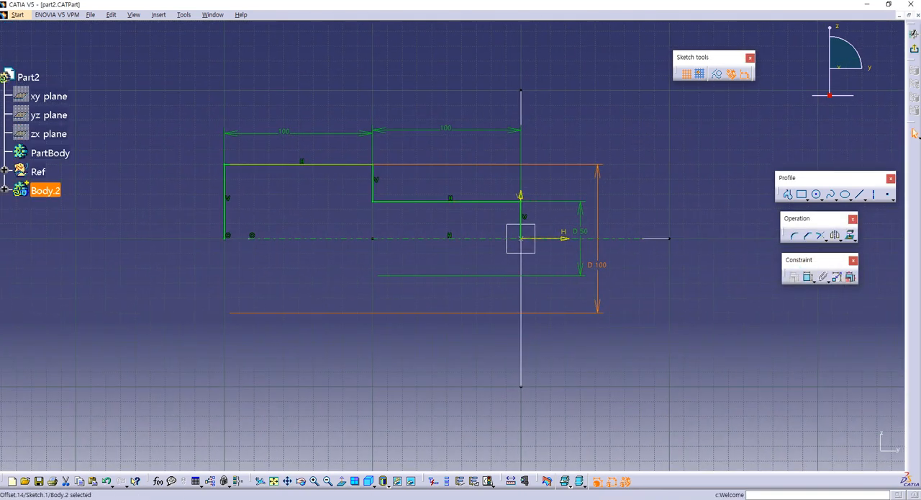
- Exit the sketch and revolve the stepped profile about its axis into a solid with Shaft
click(915, 34)
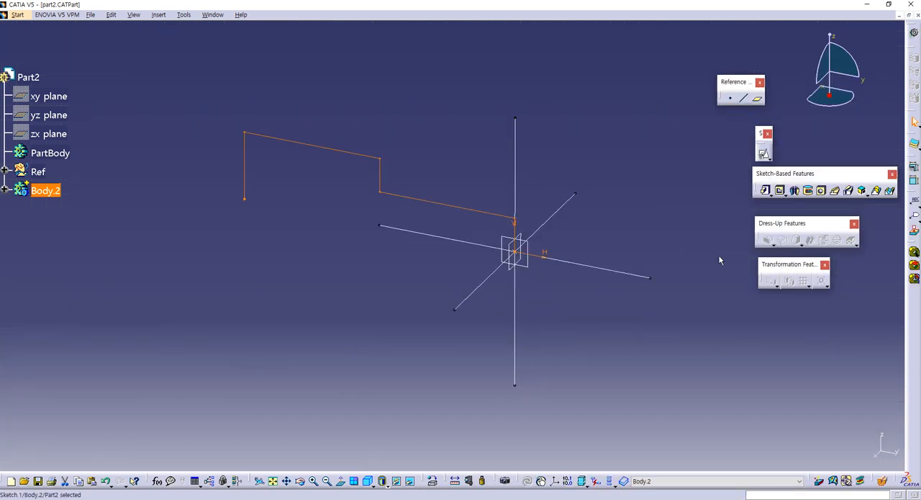
click(794, 190)
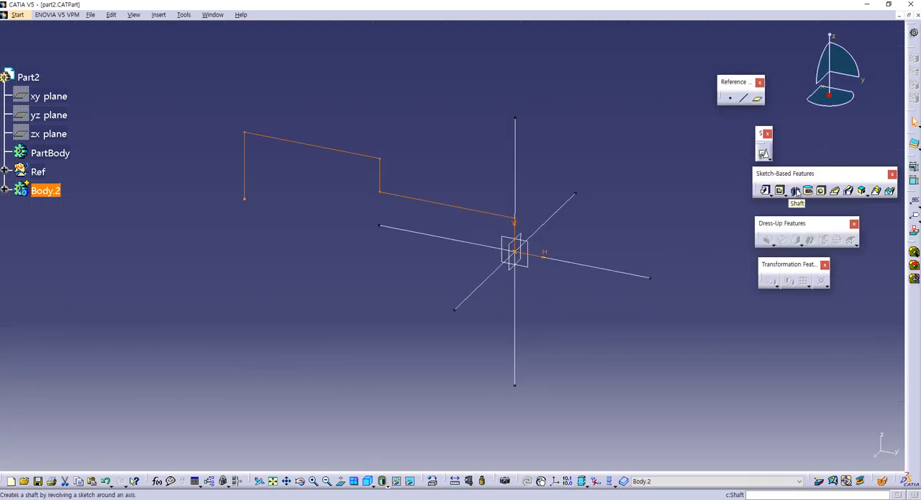
click(802, 455)
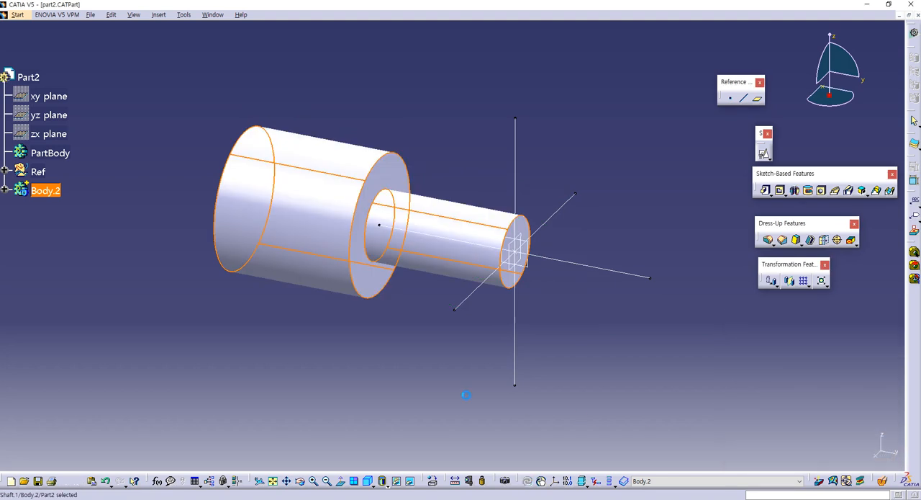
- Insert a new body after Body.2 and dismiss the insertion warning
middle_drag(396, 284, 535, 292)
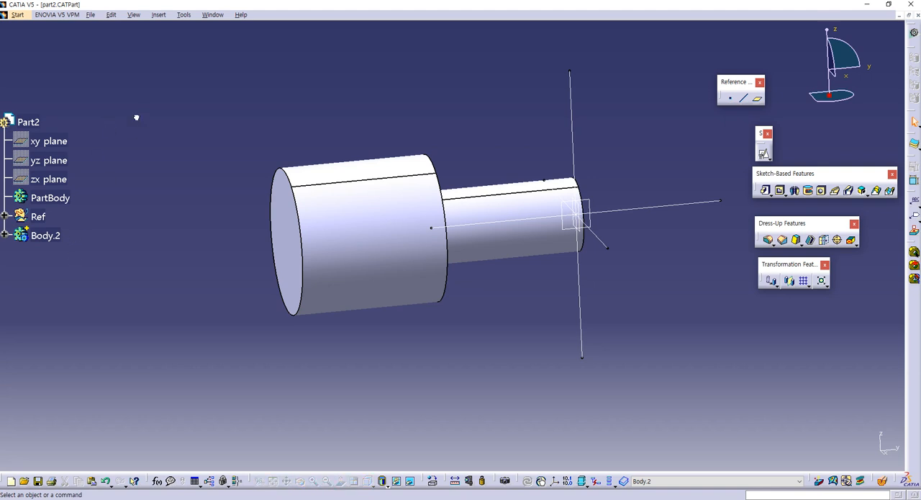
click(159, 14)
click(162, 41)
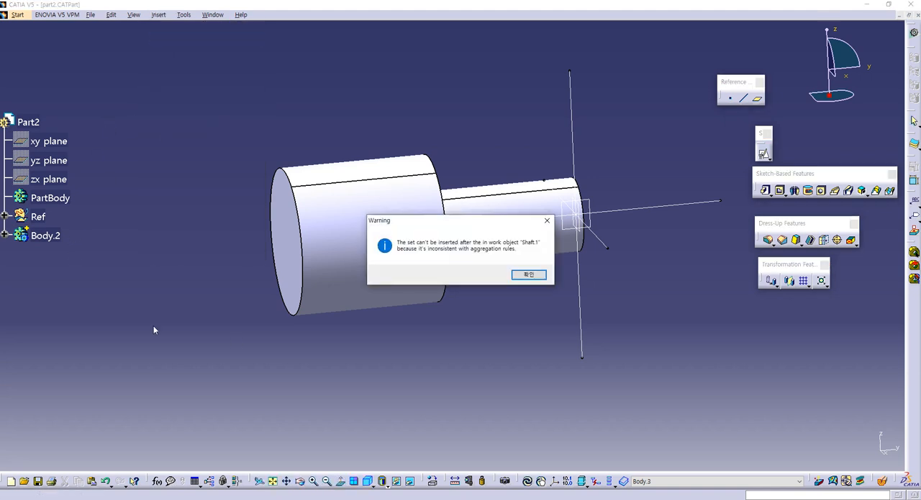
click(529, 274)
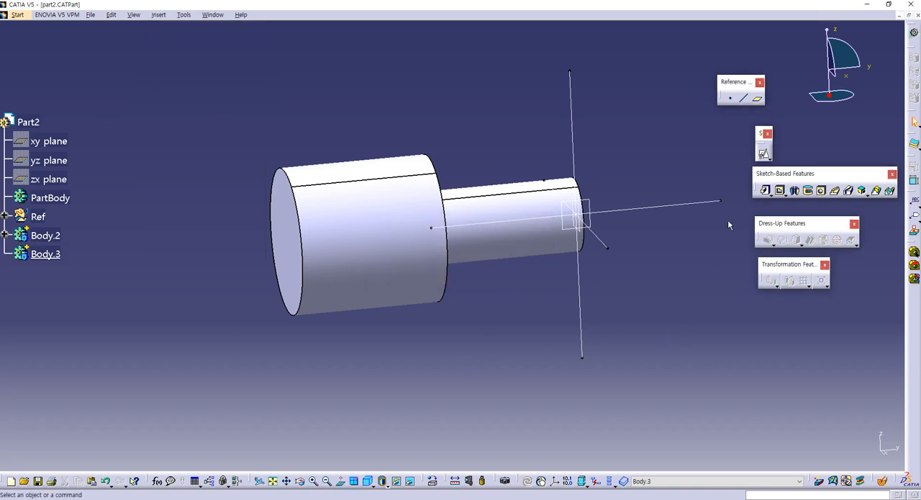
- Create a positioned sketch on the large cylinder's outer end face with its origin as the projection of Point.1
click(763, 153)
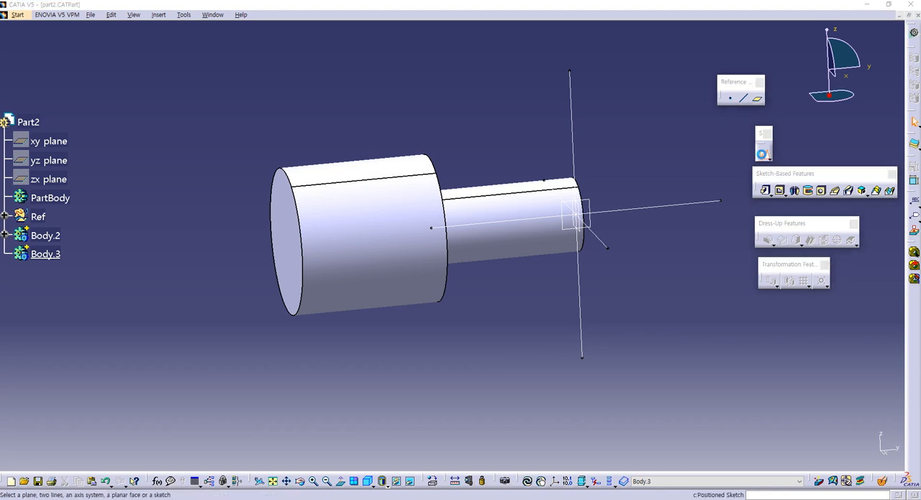
click(286, 248)
click(702, 180)
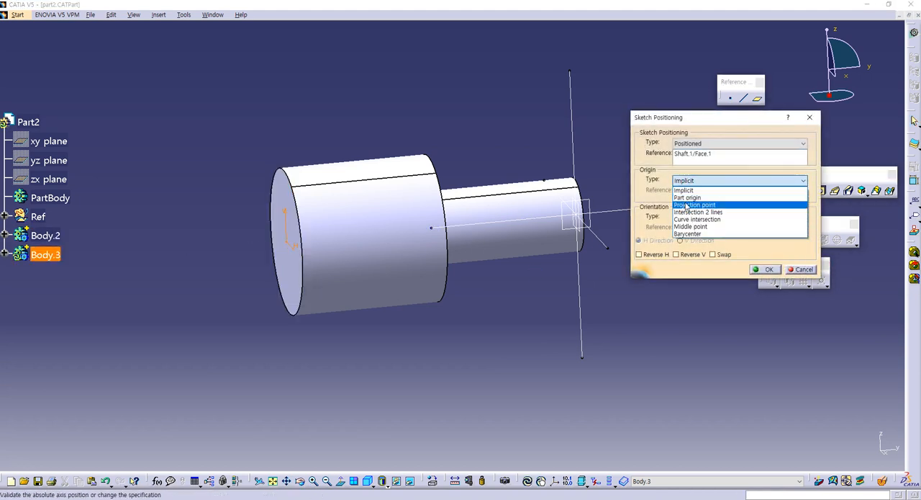
click(686, 205)
click(581, 218)
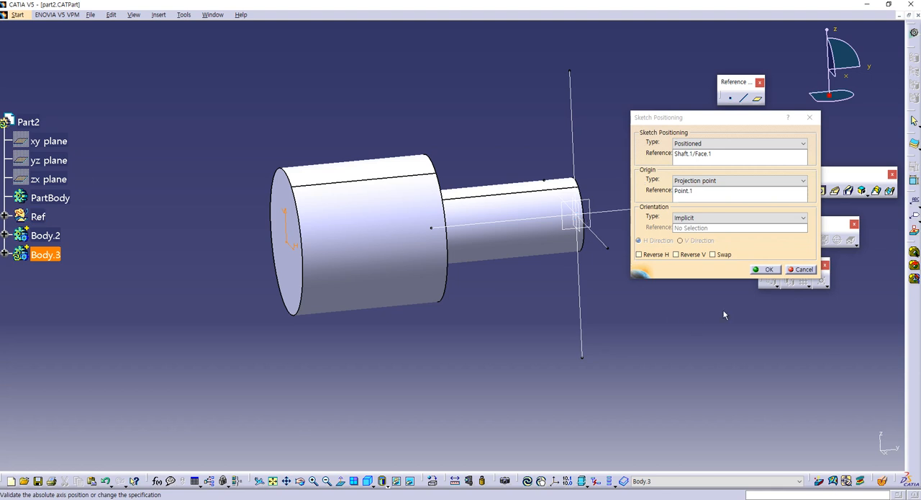
click(765, 270)
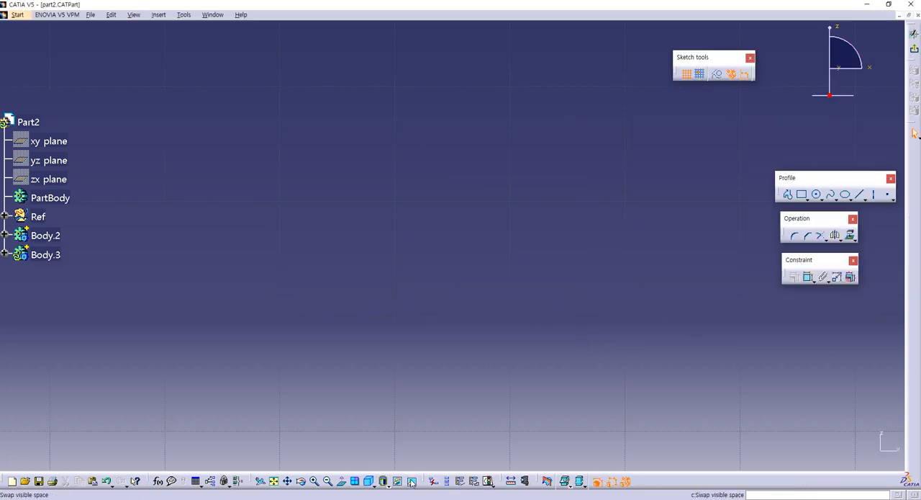
- Draw a centered rectangle at the sketch origin, inside the circular end face
click(273, 482)
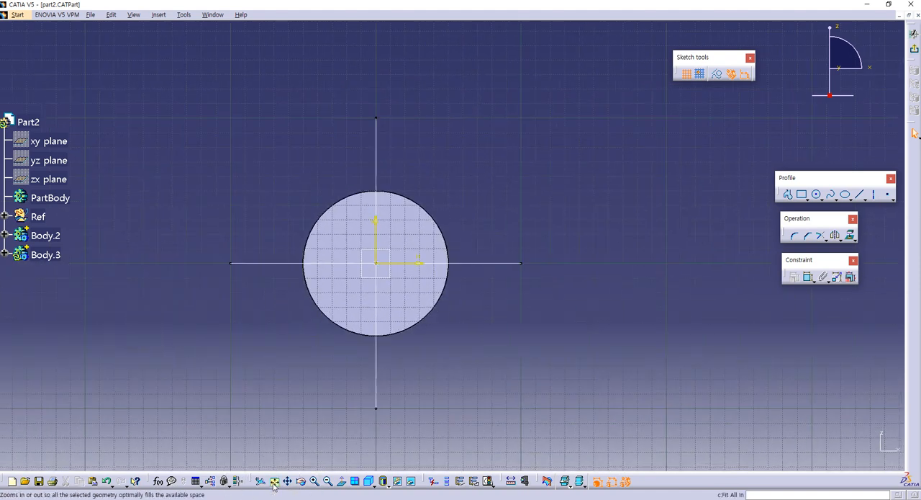
click(807, 198)
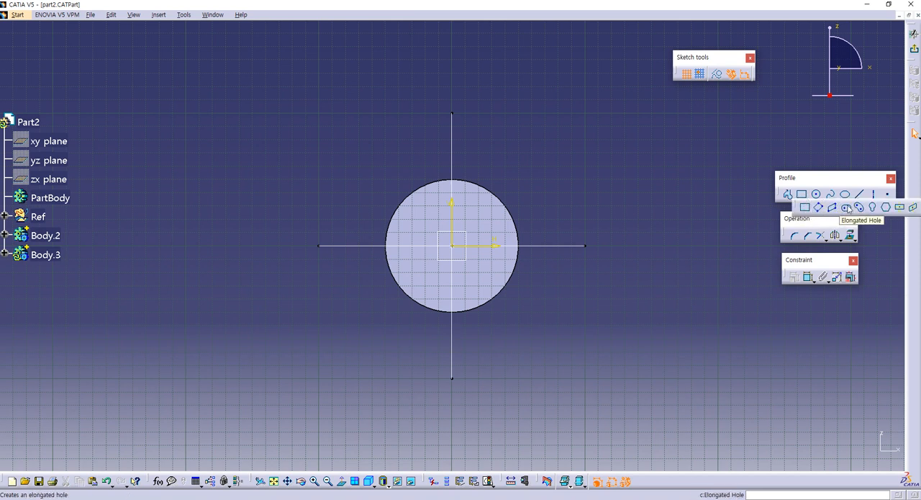
click(900, 209)
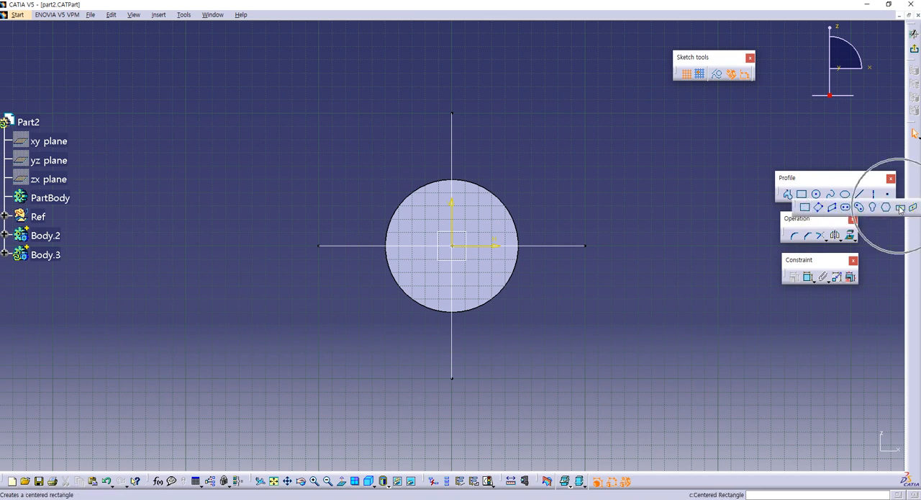
click(452, 245)
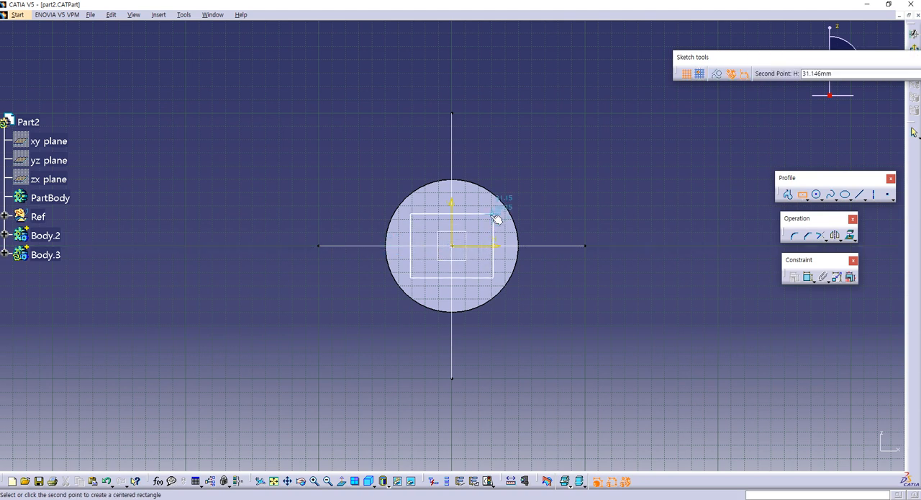
click(475, 216)
click(524, 254)
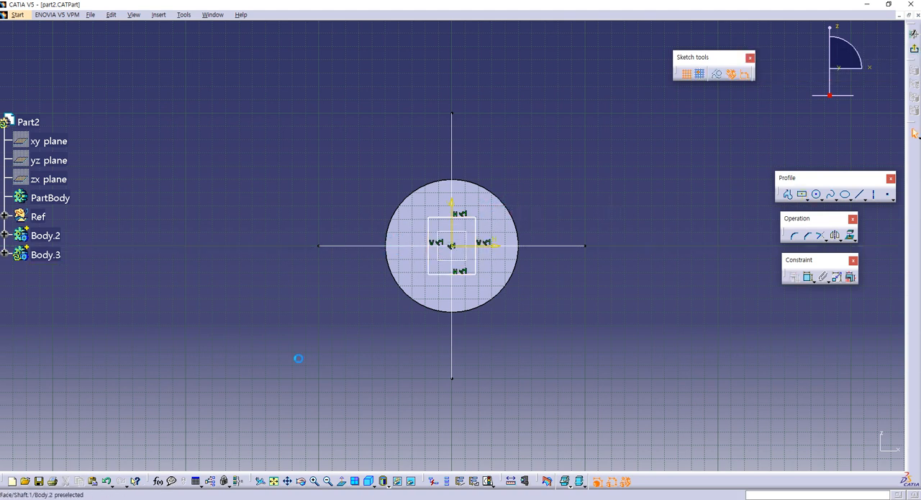
- Check the square end in the Part 2 drawing and enlarge the centered rectangle by moving its lower corner outward
key(alt+Tab)
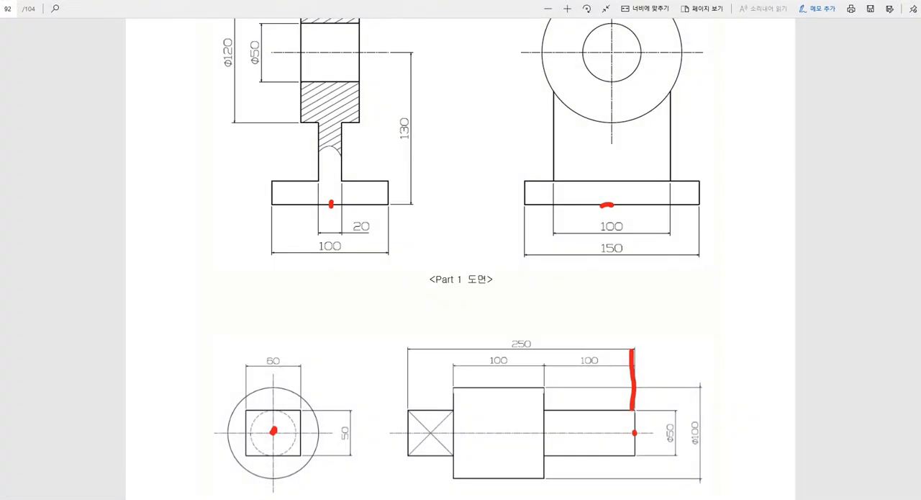
key(alt+Tab)
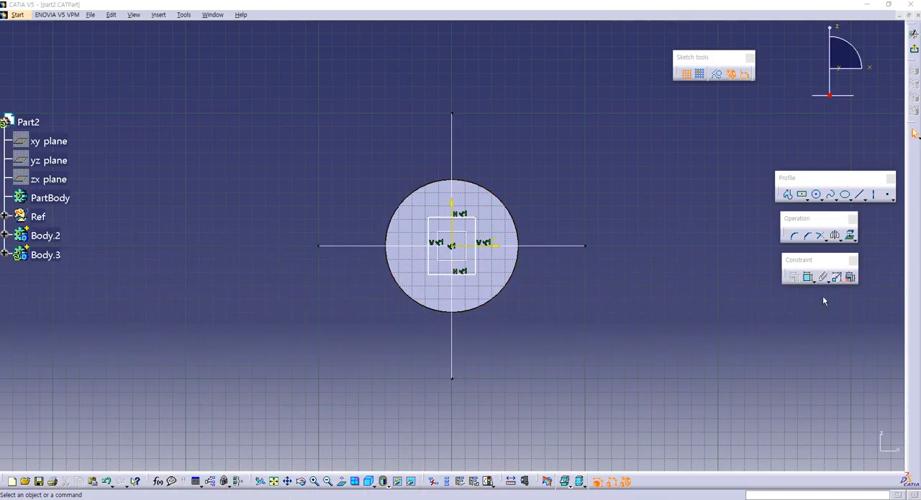
click(473, 277)
mouse_move(477, 275)
mouse_down()
mouse_move(477, 265)
mouse_move(485, 283)
mouse_up()
click(612, 287)
- Add width and height dimensions to the centered rectangle on the cylinder's end face
click(808, 276)
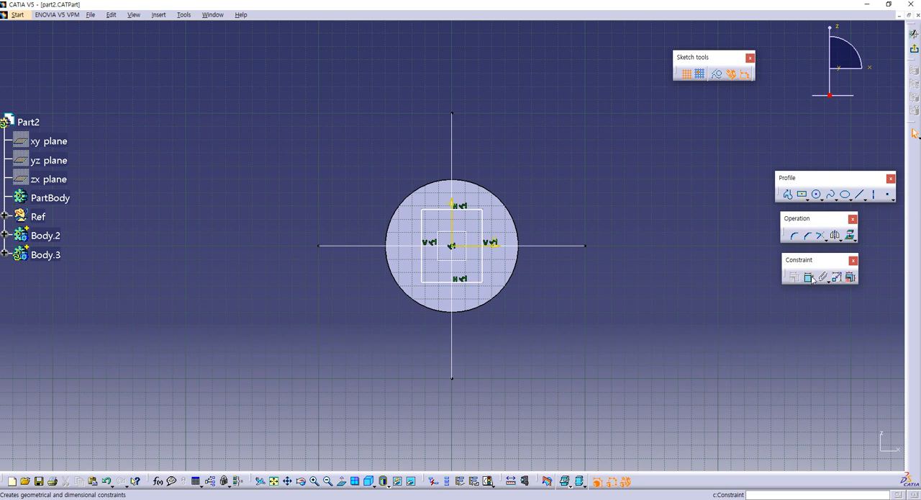
click(445, 209)
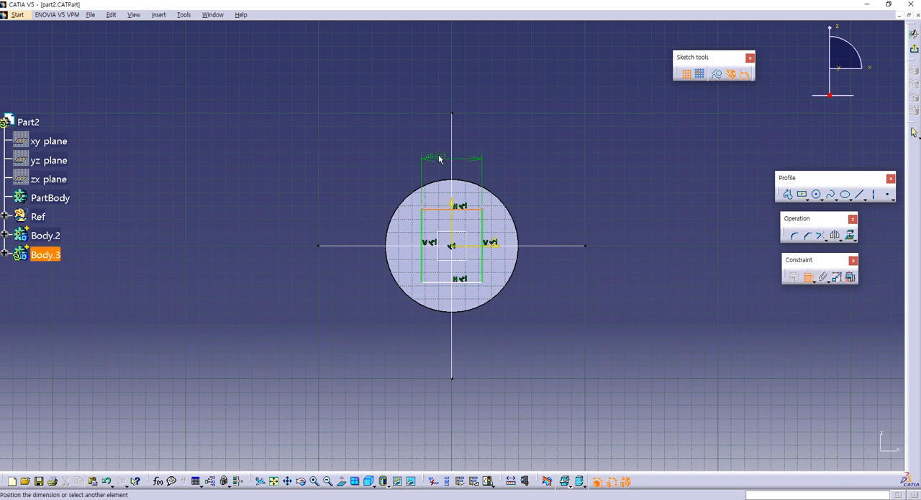
click(432, 154)
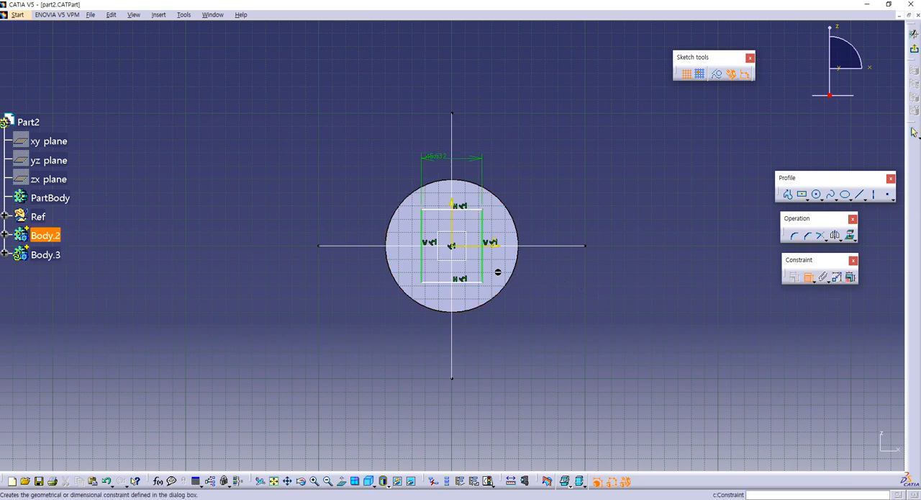
click(488, 274)
click(556, 265)
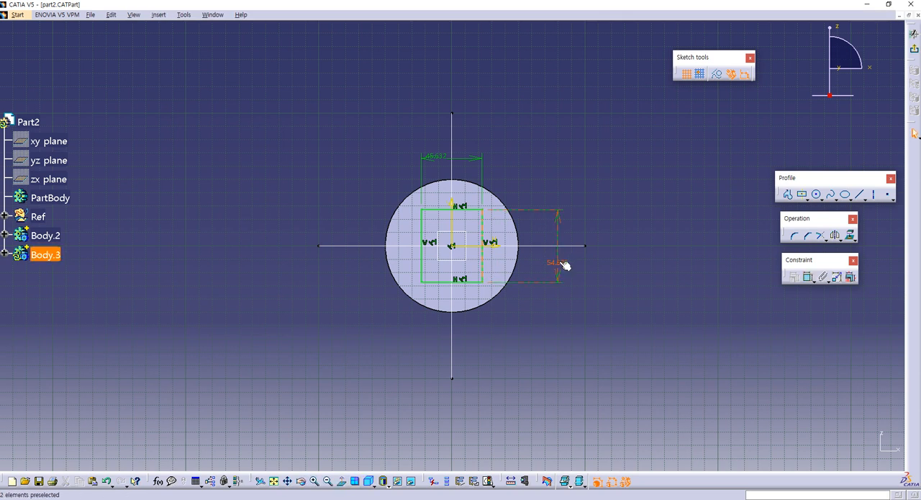
- Set the rectangle's height to 50 mm and its width to 60 mm, and exit the sketch
double_click(559, 263)
text(50)
key(Return)
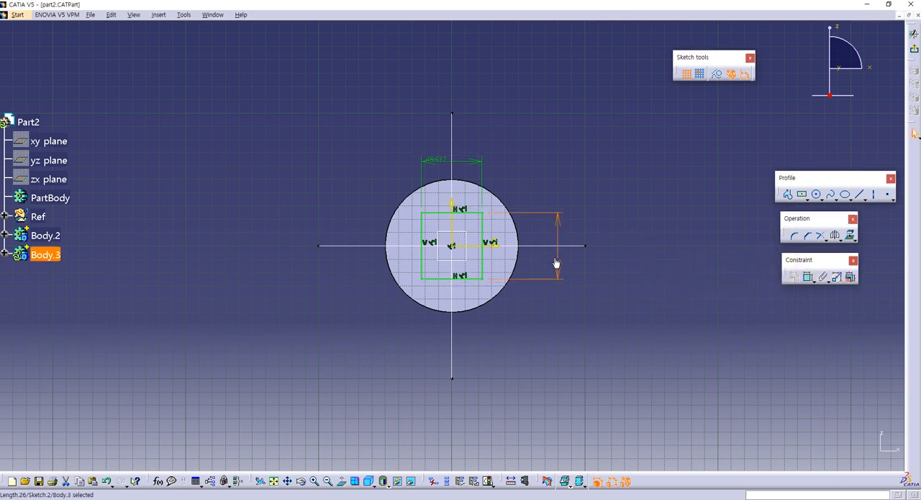
double_click(437, 161)
text(60)
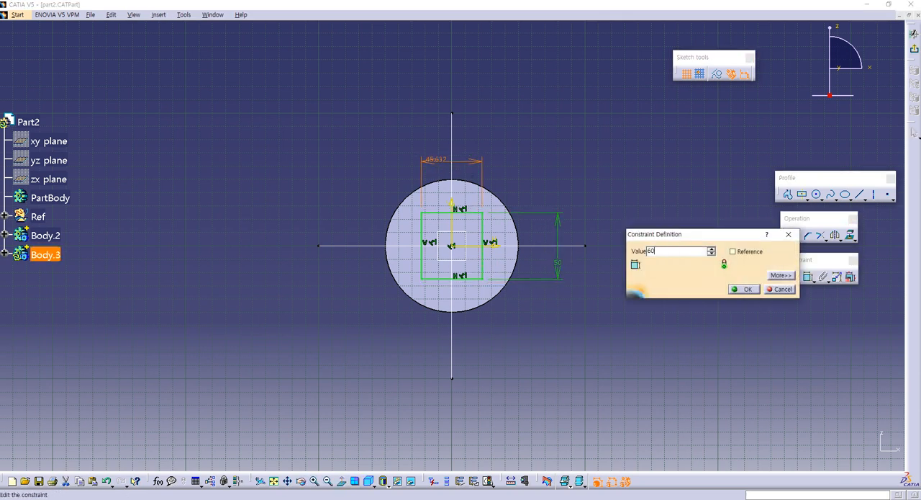
key(Return)
click(679, 146)
click(915, 52)
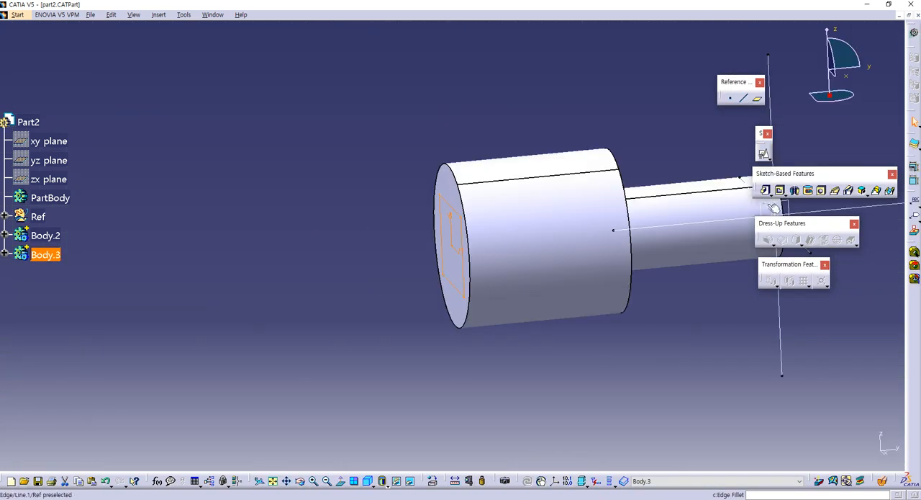
- Start a pad from the rectangle sketch and switch to the guide book PDF to check the end block's length in the Part 2 drawing
click(765, 191)
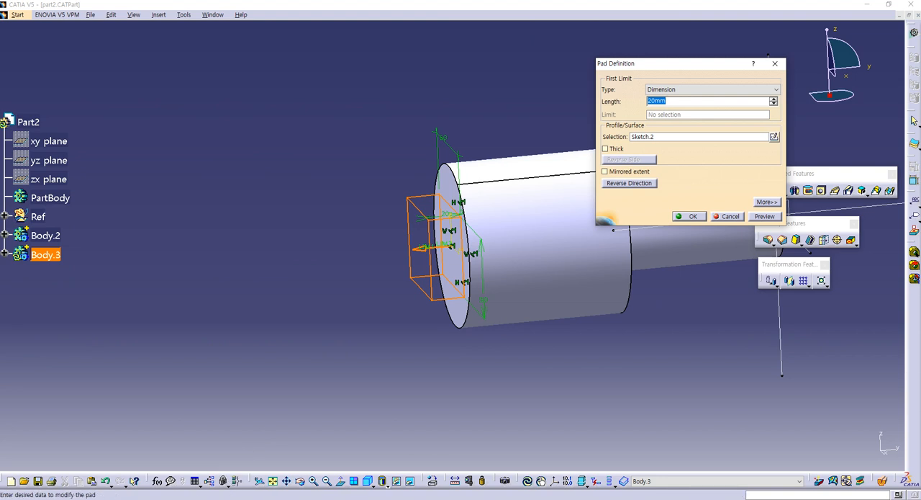
key(alt+Tab)
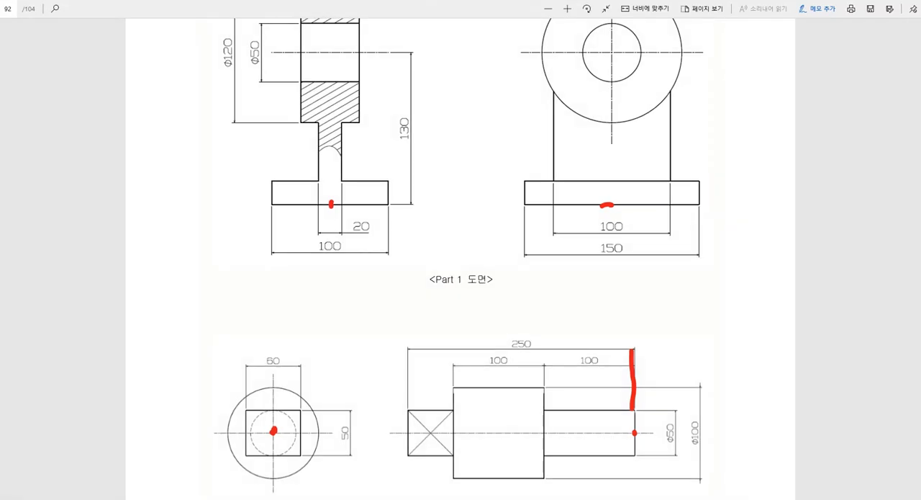
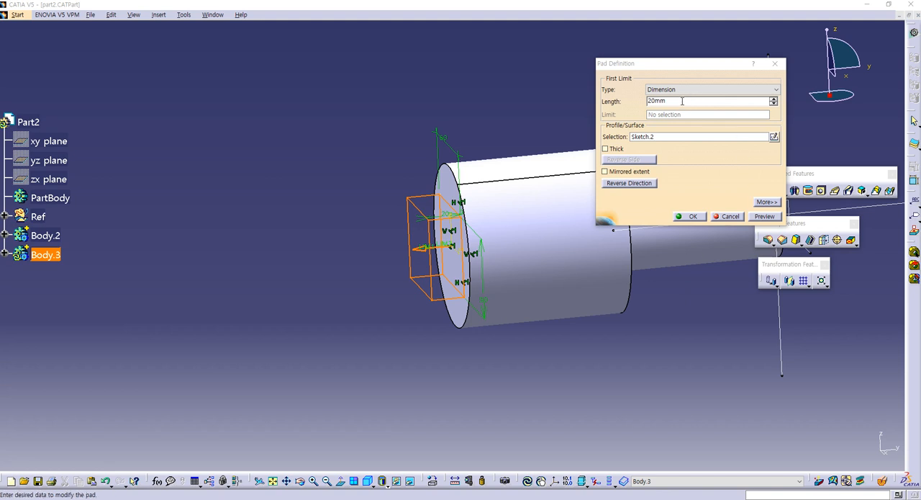
- Set the rectangle pad's length to 250-100-100 mm and create the end block
click(682, 102)
double_click(691, 102)
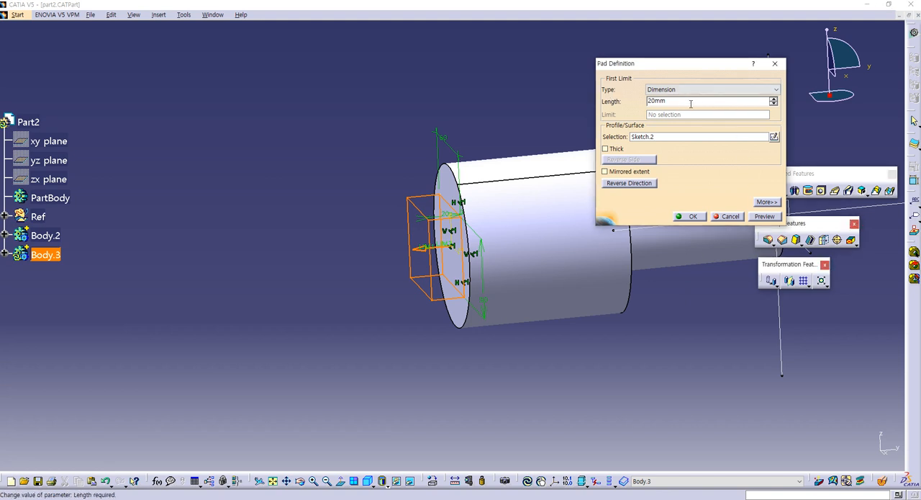
text(250-100-100)
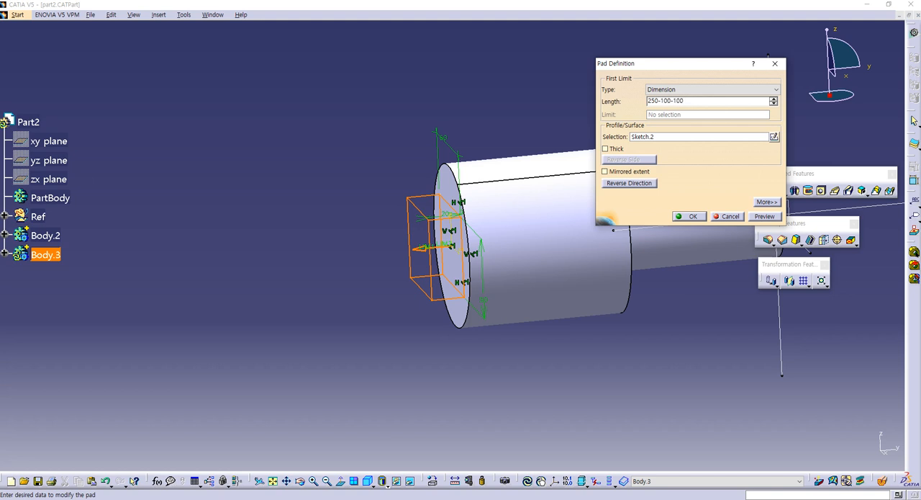
key(Return)
click(298, 154)
- Rename Body.3, the body with the rectangular end block, as cubic
right_click(52, 255)
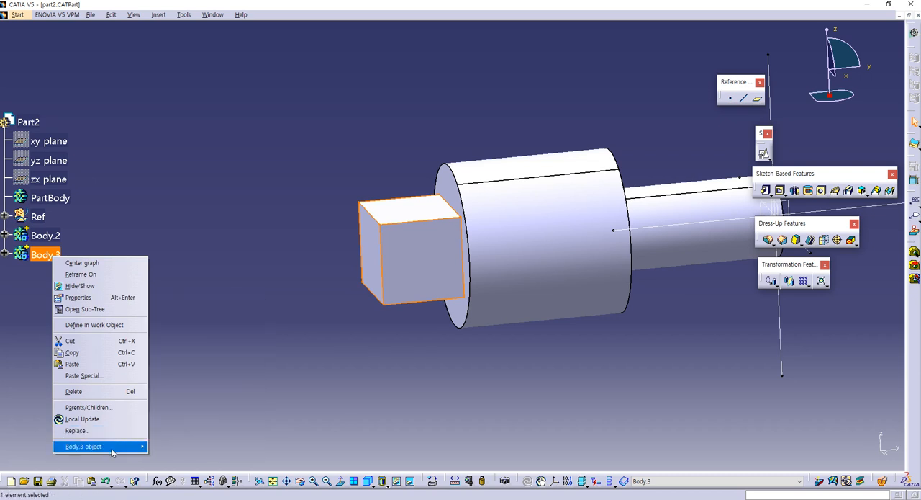
click(19, 302)
click(45, 255)
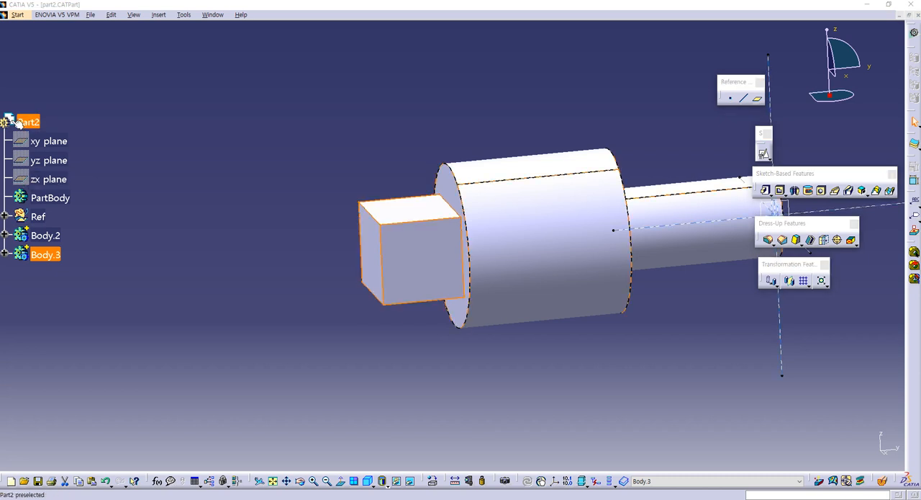
click(45, 256)
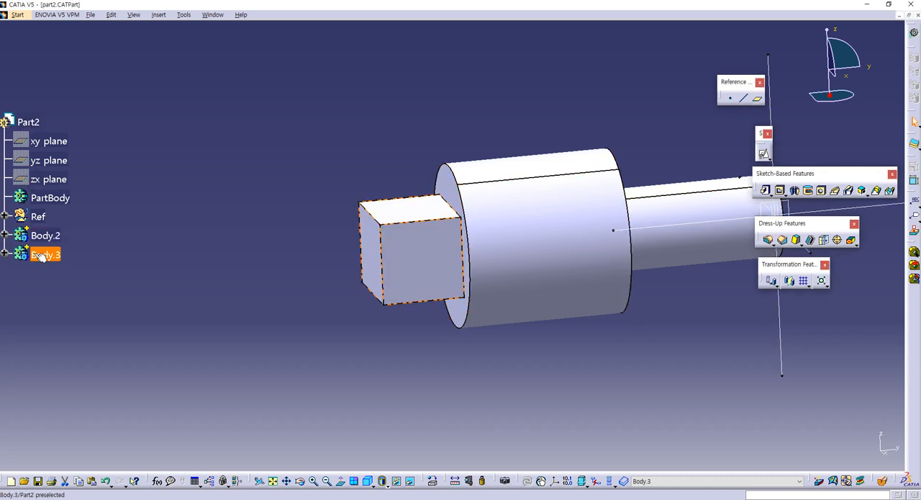
key(alt+Return)
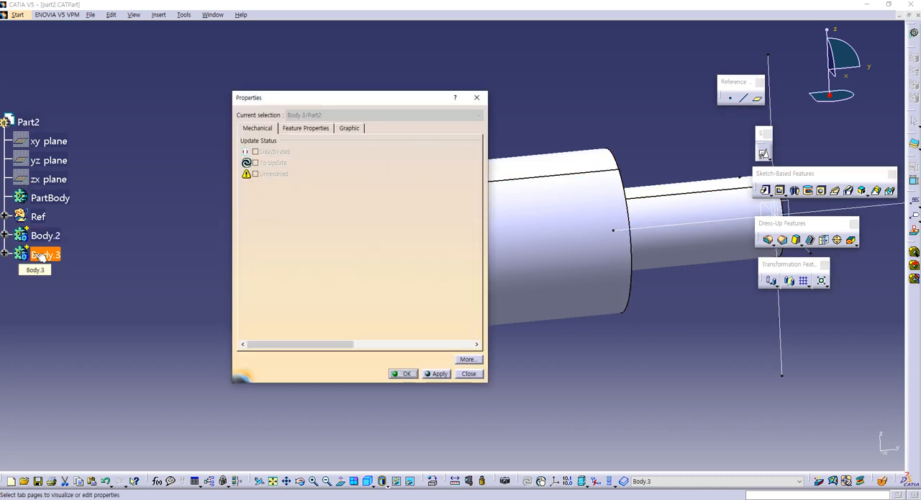
click(287, 128)
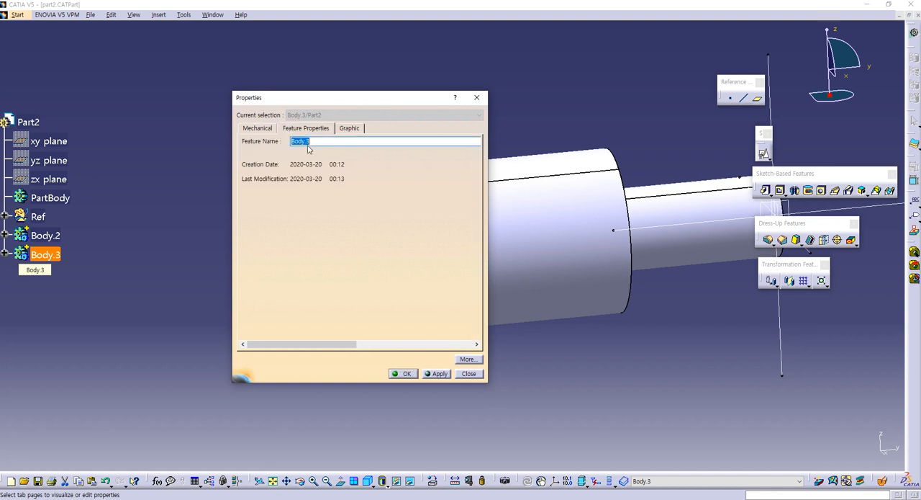
text(rd)
key(Return)
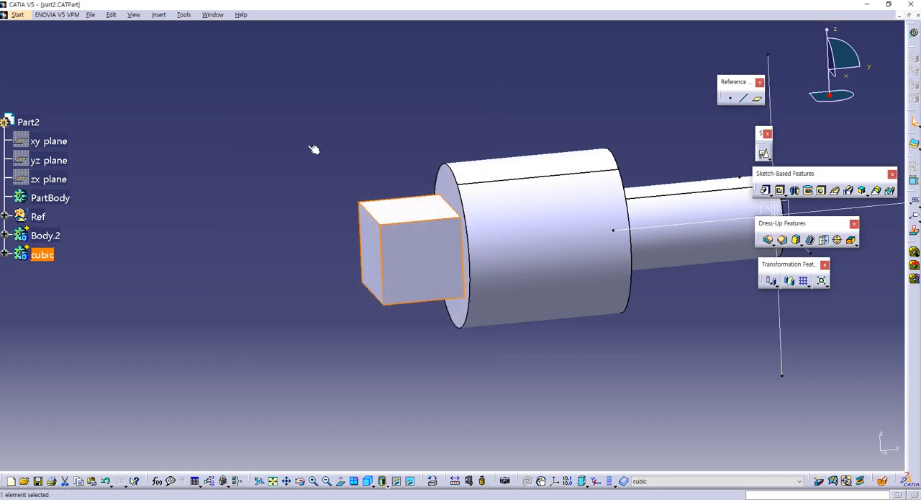
- Rename Body.2, the body with the stepped shaft, as cylinder
click(46, 235)
key(alt+Return)
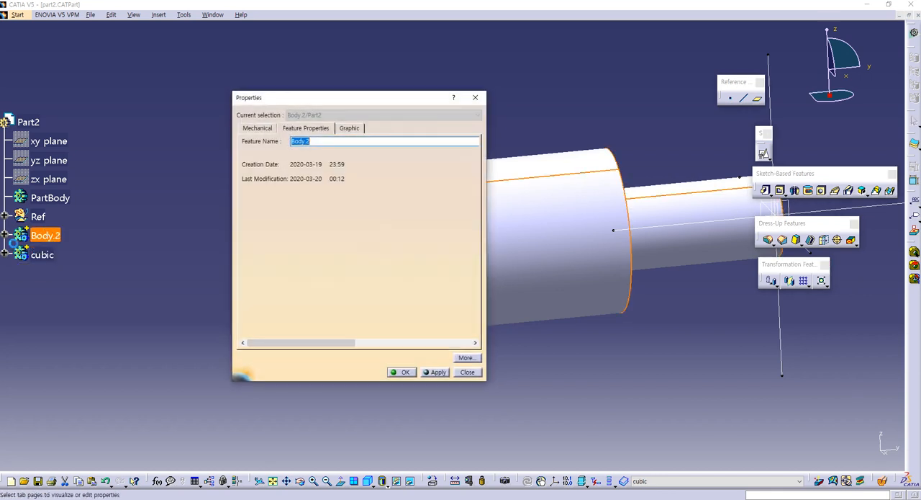
text(cylinder)
key(Return)
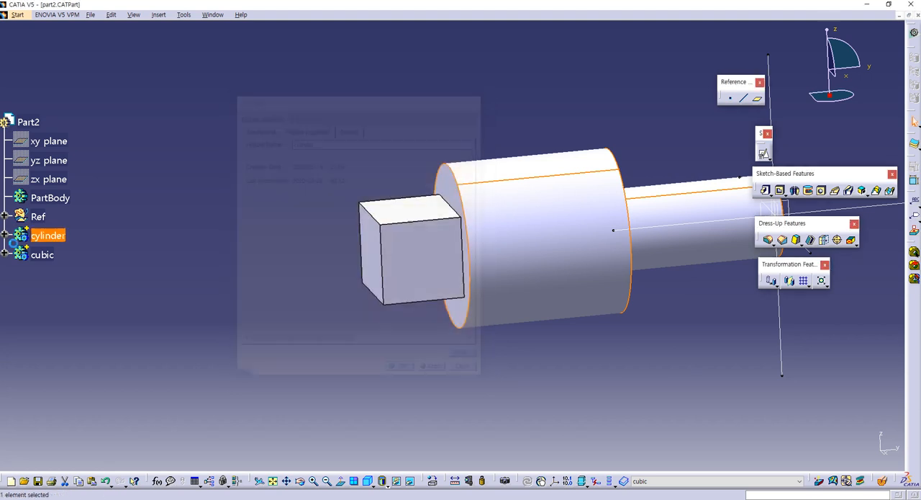
- Merge the cubic body into the cylinder body with a Boolean Add
right_click(32, 257)
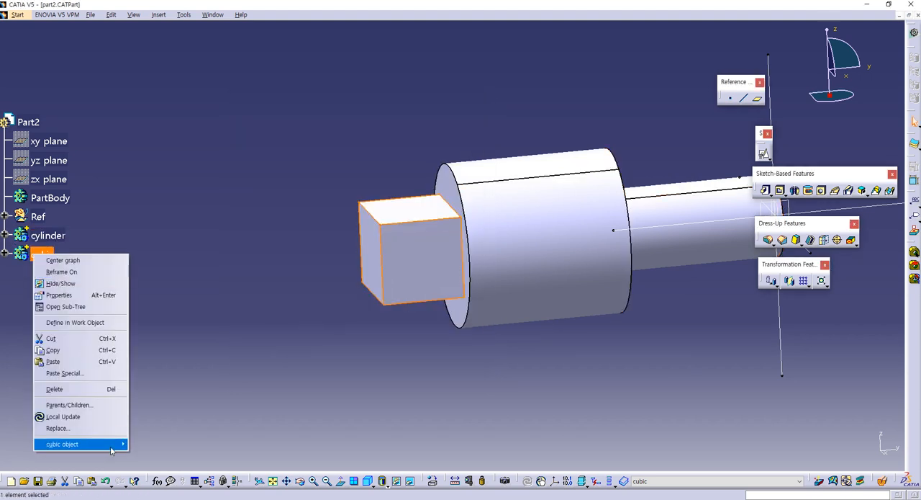
mouse_move(108, 443)
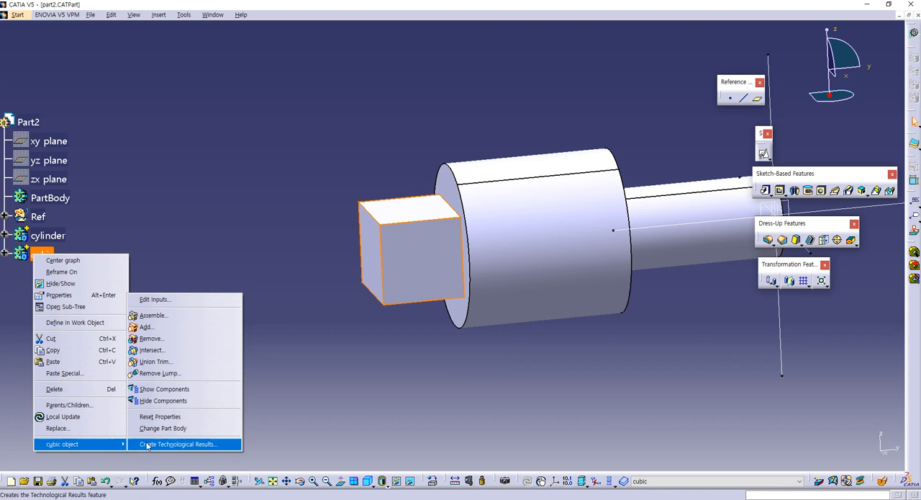
click(169, 327)
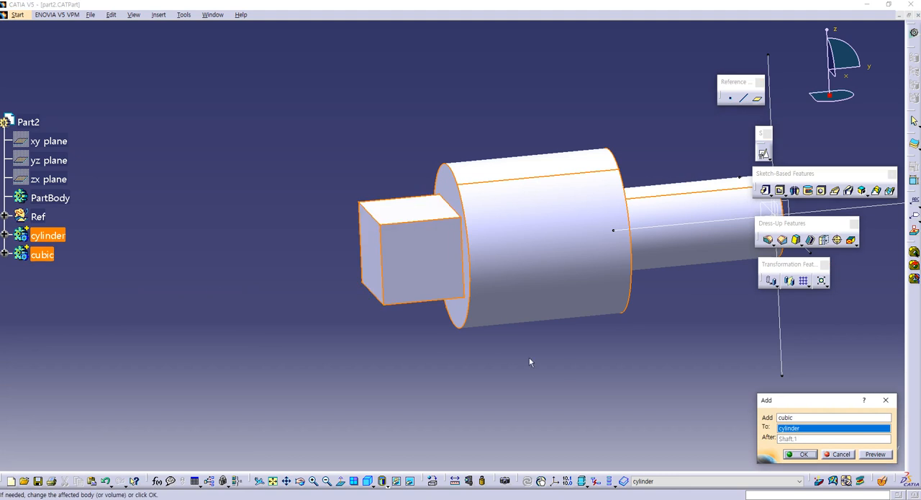
click(804, 454)
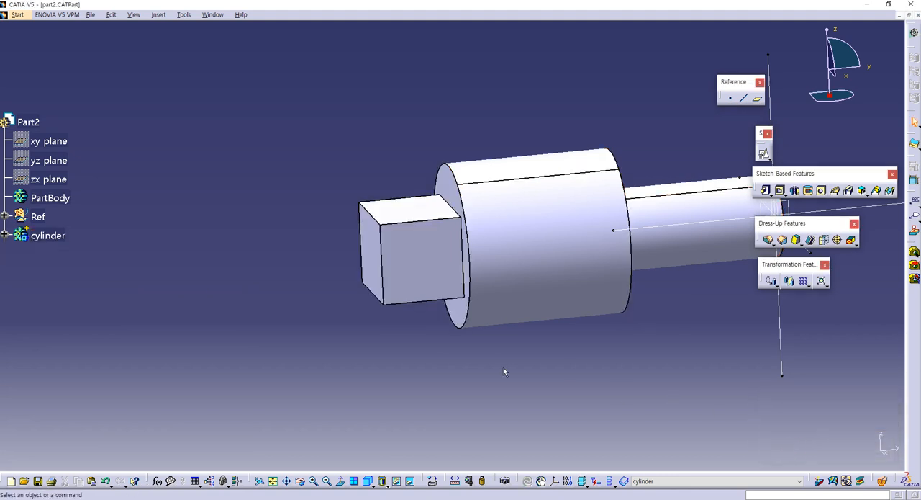
- Save the modified part2.CATPart through Save Management
middle_click(483, 274)
click(111, 113)
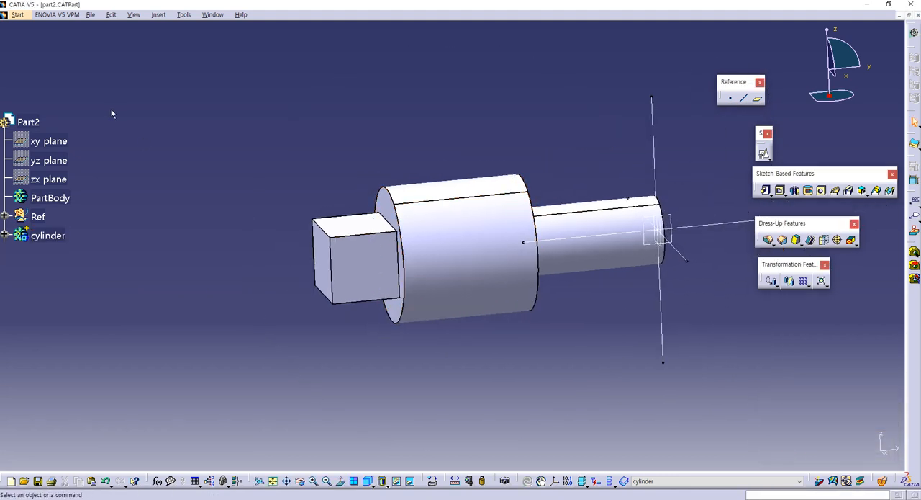
click(91, 14)
click(119, 121)
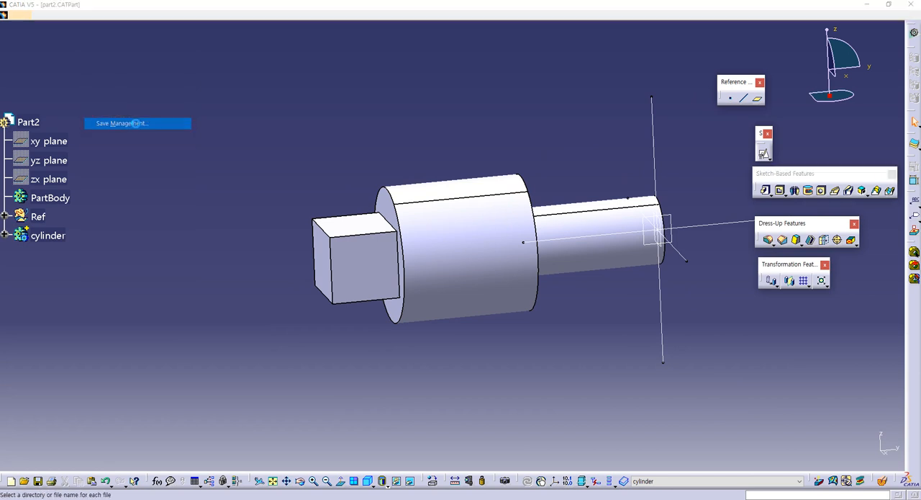
click(193, 105)
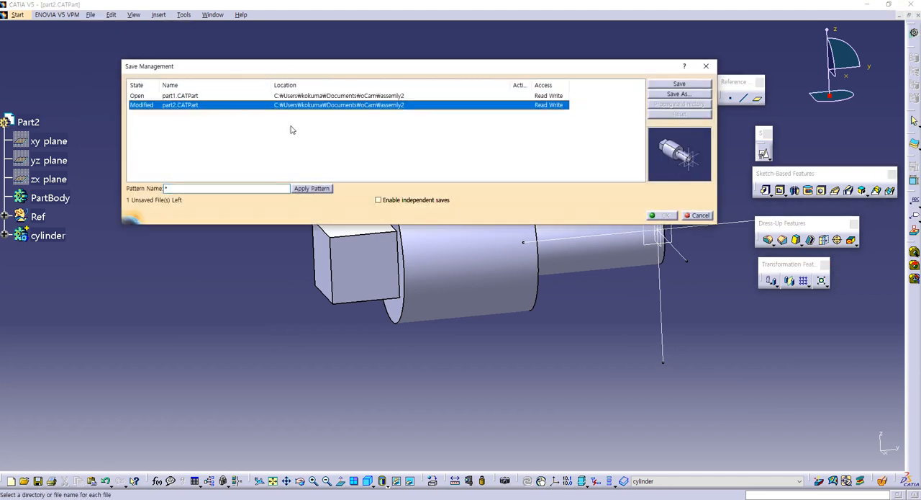
click(680, 85)
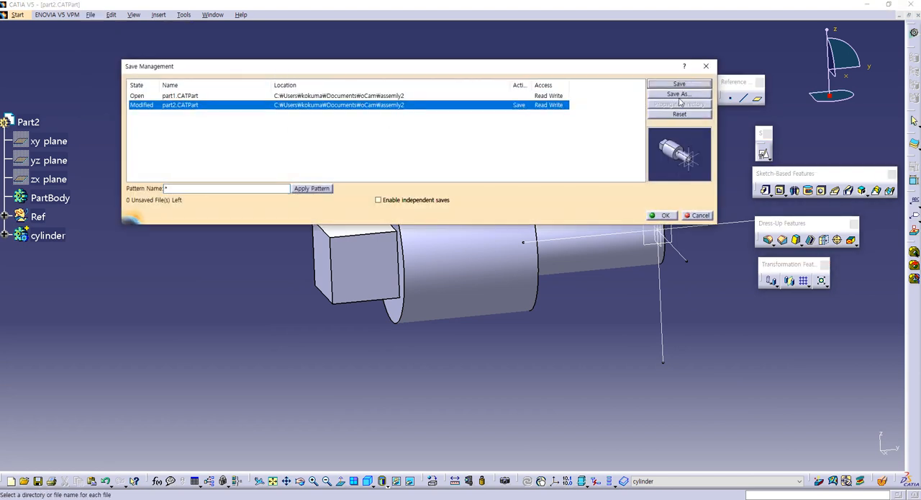
click(653, 215)
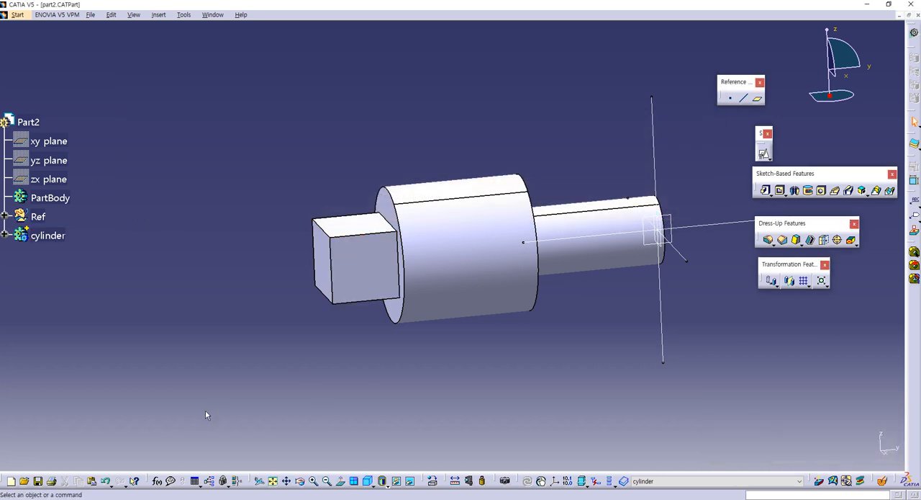
- Open the template file std.CATPart from the assemly2 folder in CATIA
click(128, 499)
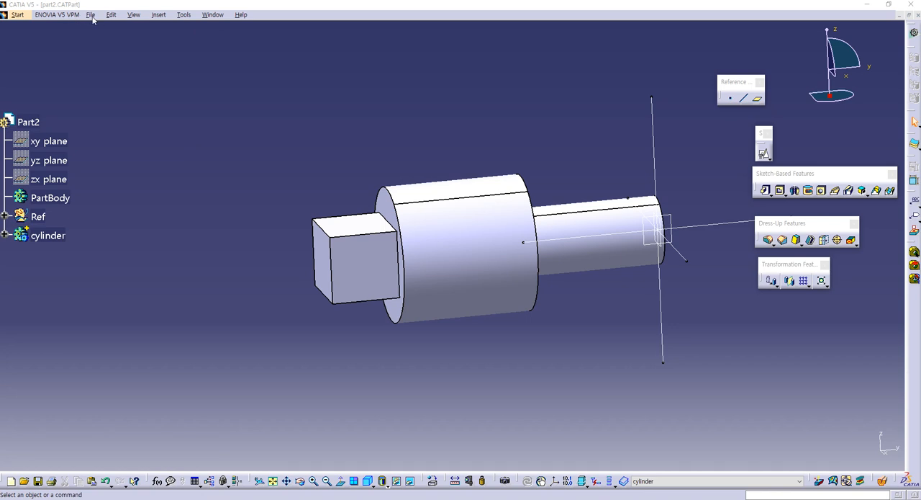
mouse_move(127, 498)
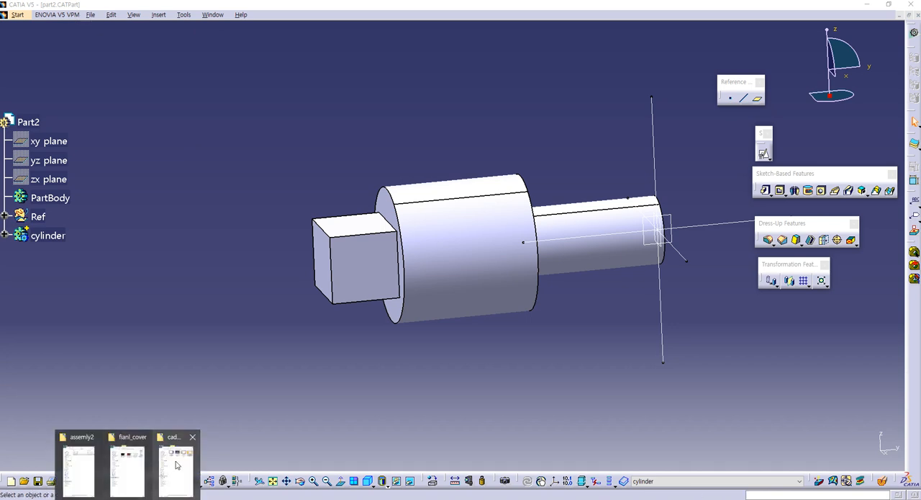
mouse_move(133, 469)
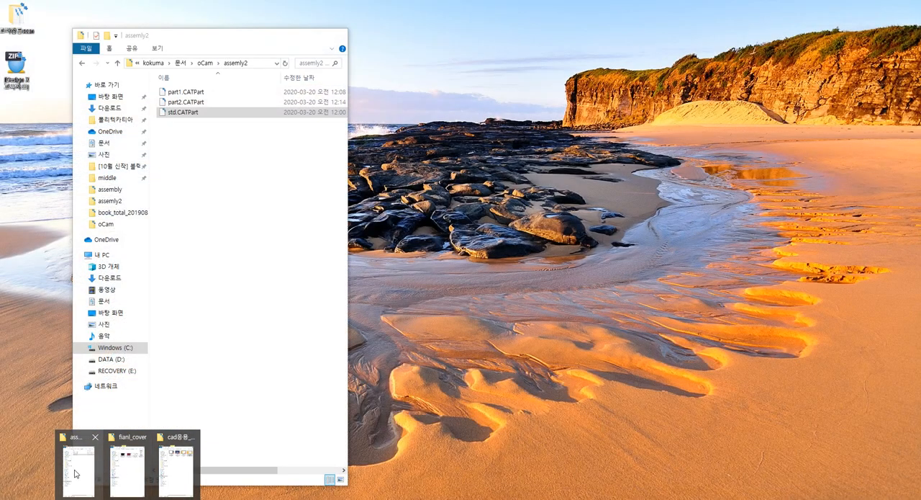
click(121, 472)
drag(195, 114, 454, 183)
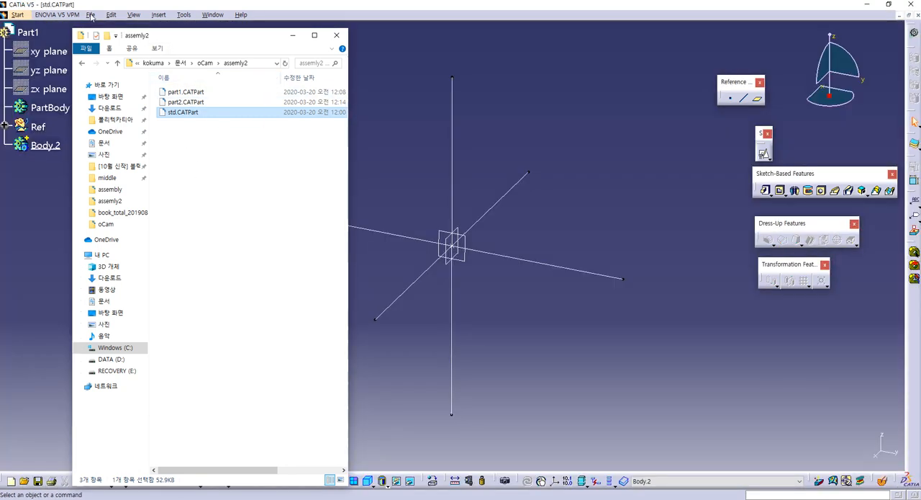
- Save a copy of std.CATPart as part3 in the assemly2 folder through Save Management
click(90, 15)
click(119, 123)
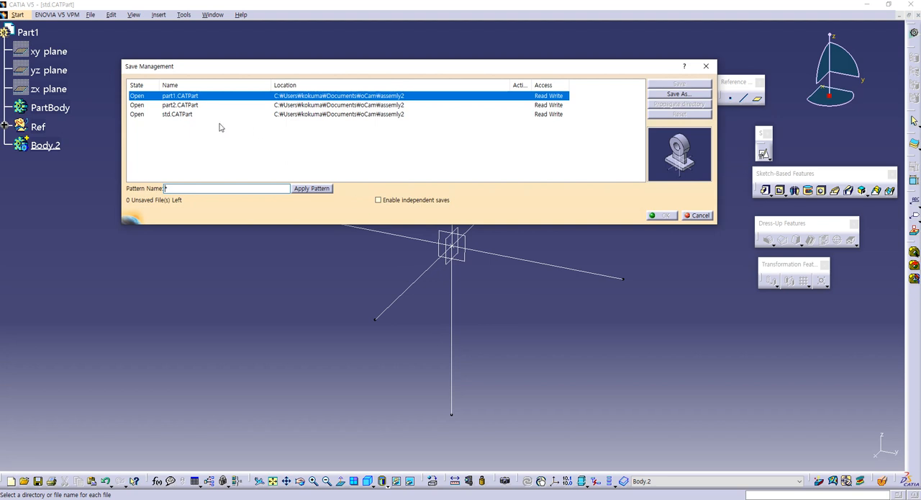
click(182, 115)
click(662, 95)
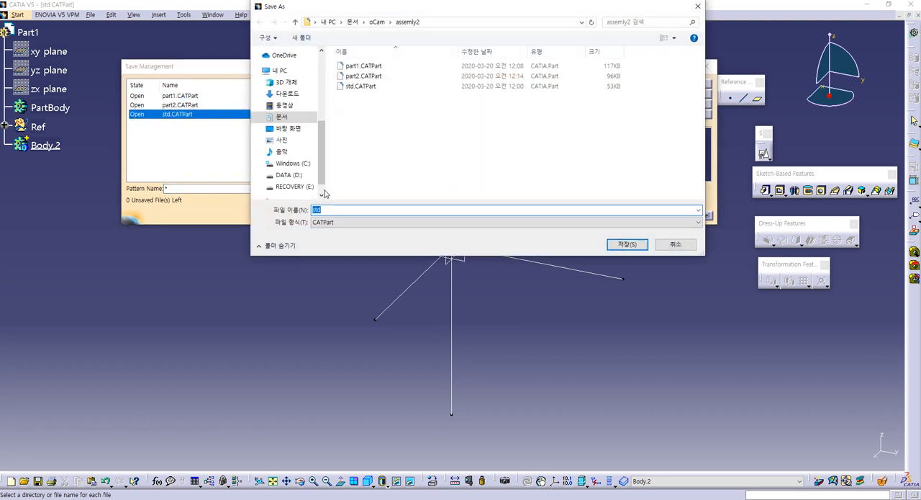
click(359, 76)
double_click(325, 209)
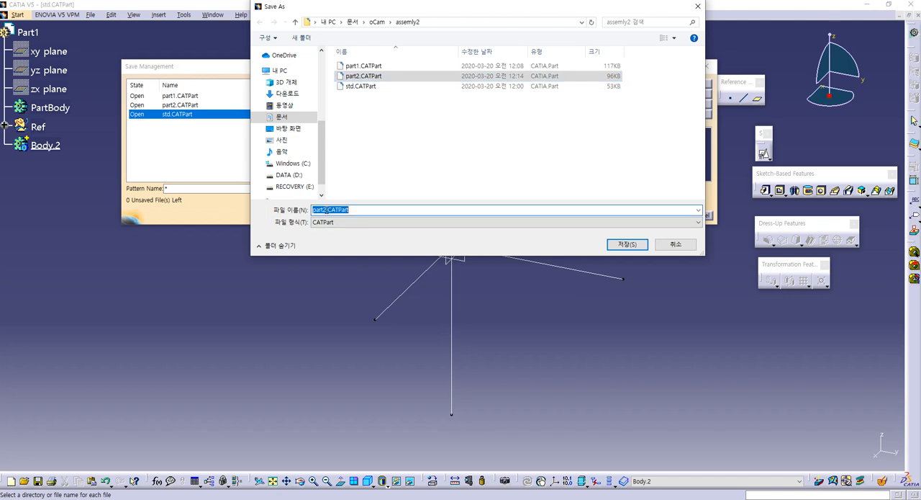
drag(327, 209, 405, 210)
key(BackSpace)
key(BackSpace)
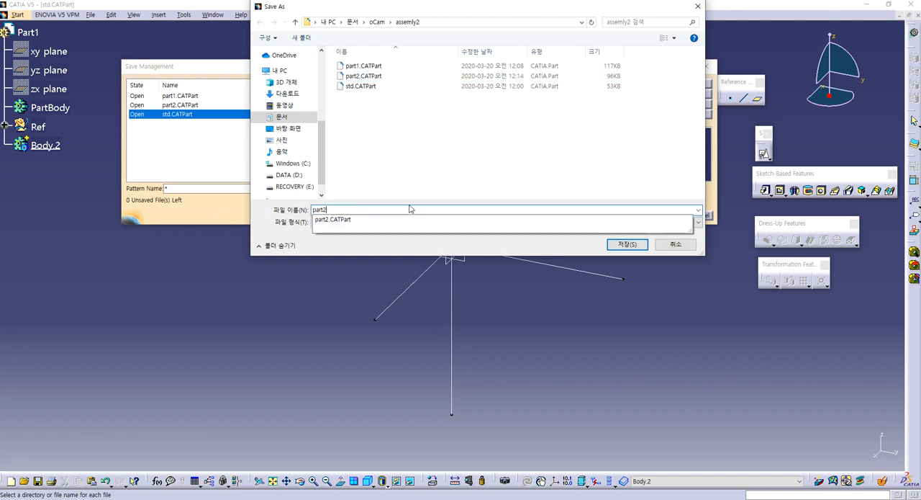
text(3)
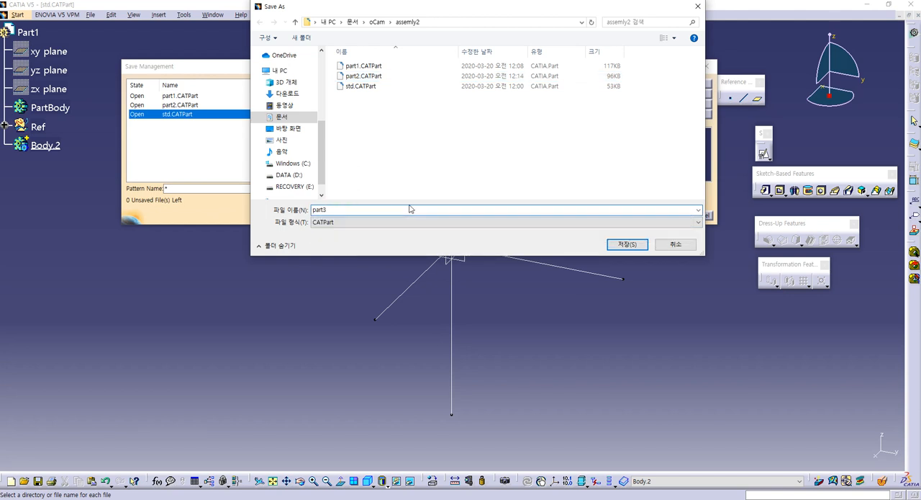
key(Return)
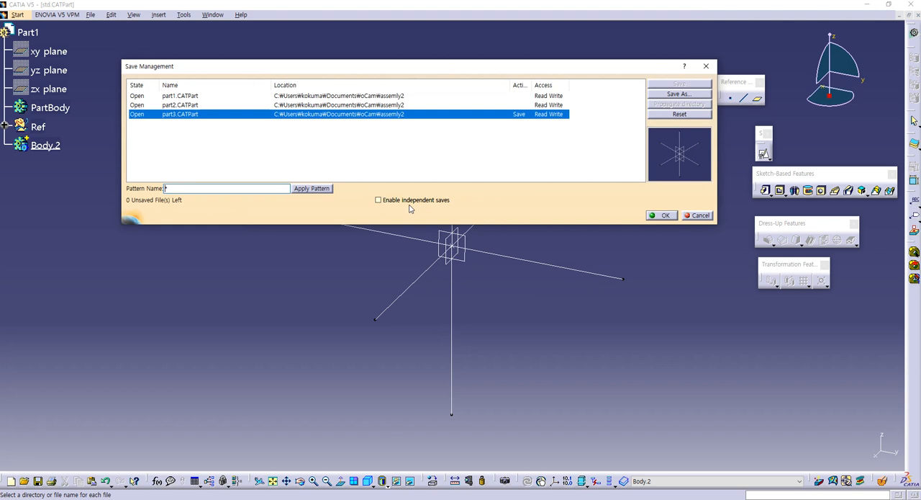
click(663, 216)
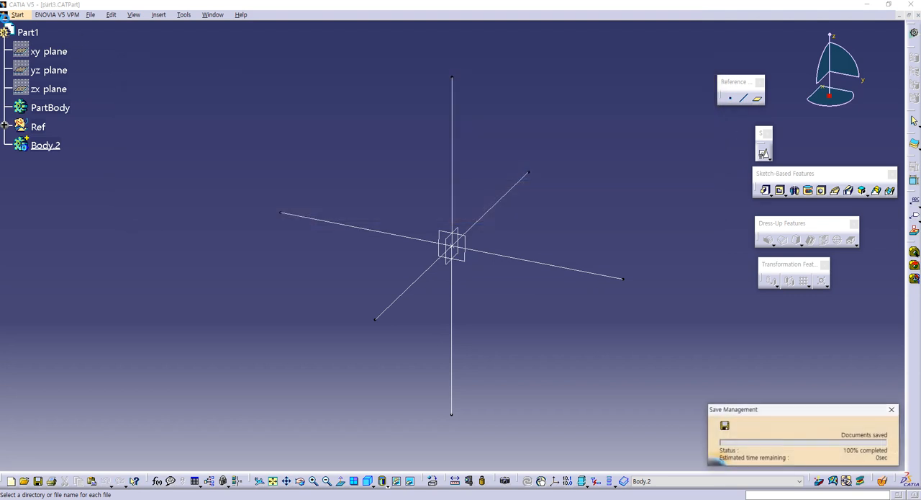
- Change the part number of the new part to part3 in its product properties
click(31, 34)
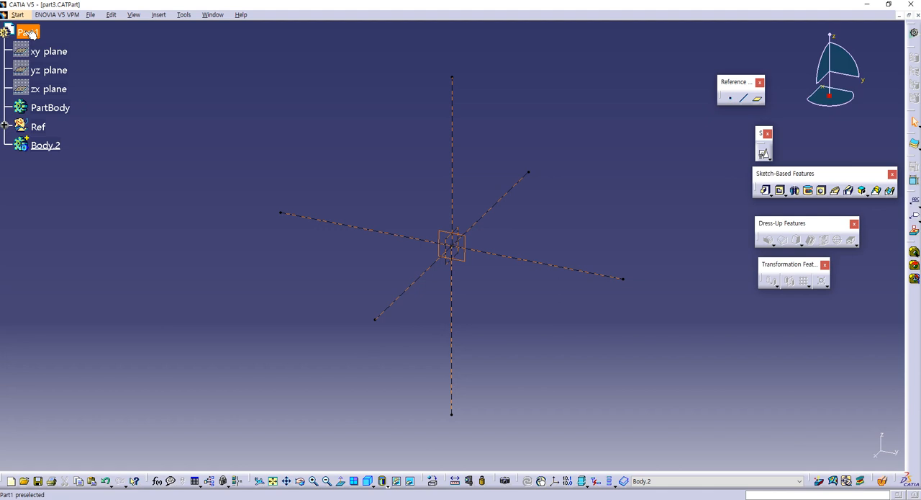
key(alt+Return)
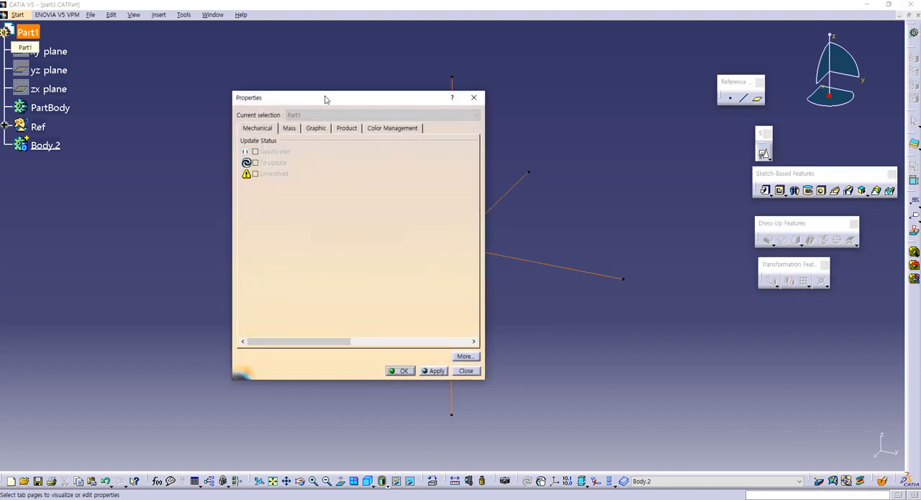
click(346, 130)
double_click(286, 202)
text(part3)
key(Return)
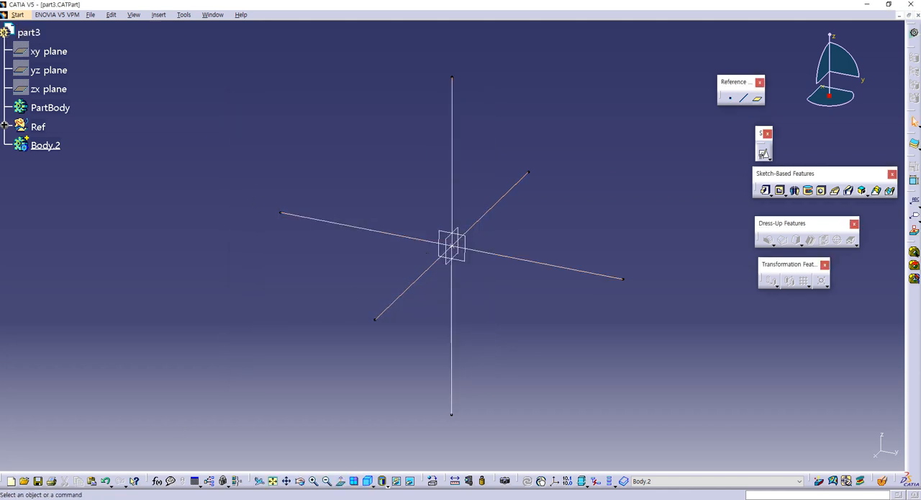
- Switch to the guide book PDF and examine the Part 3 drawing's length and diameters
key(alt+Tab)
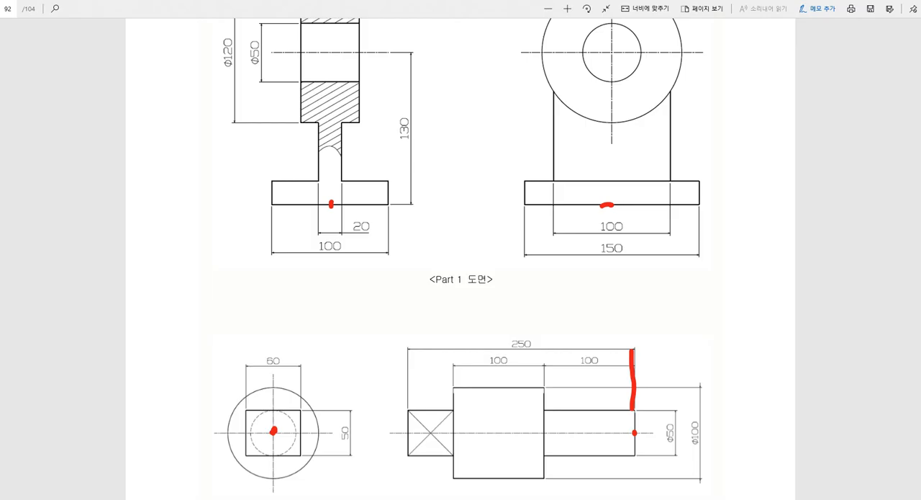
scroll(617, 405, down, 10)
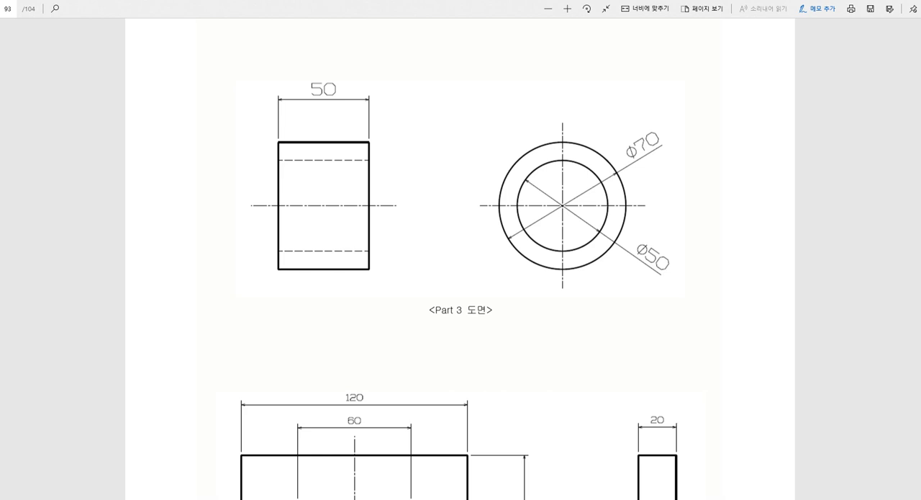
- Switch back to CATIA and create a positioned sketch on Plane.3 with its origin set to Projection point at Point.1
key(alt+Tab)
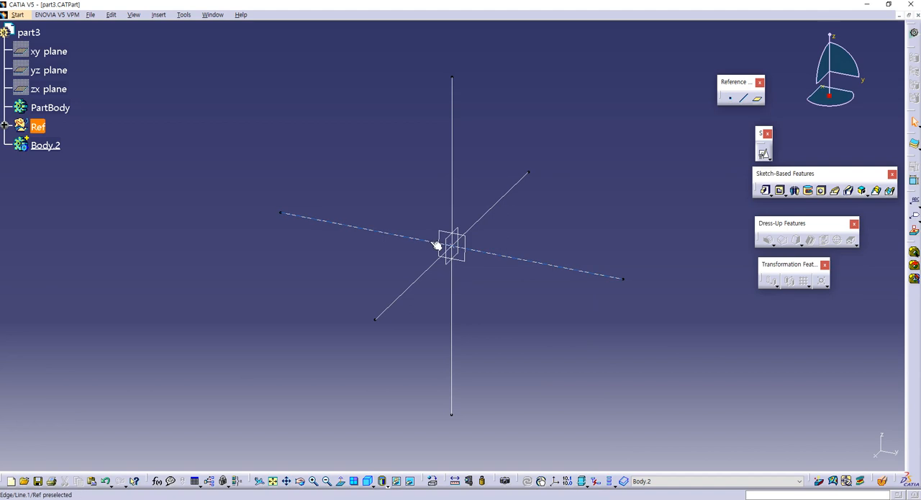
click(765, 154)
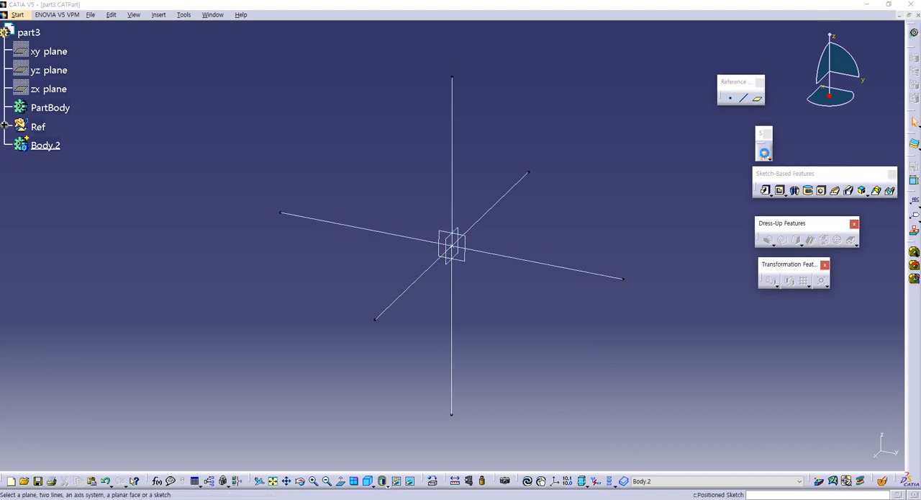
click(461, 252)
click(693, 180)
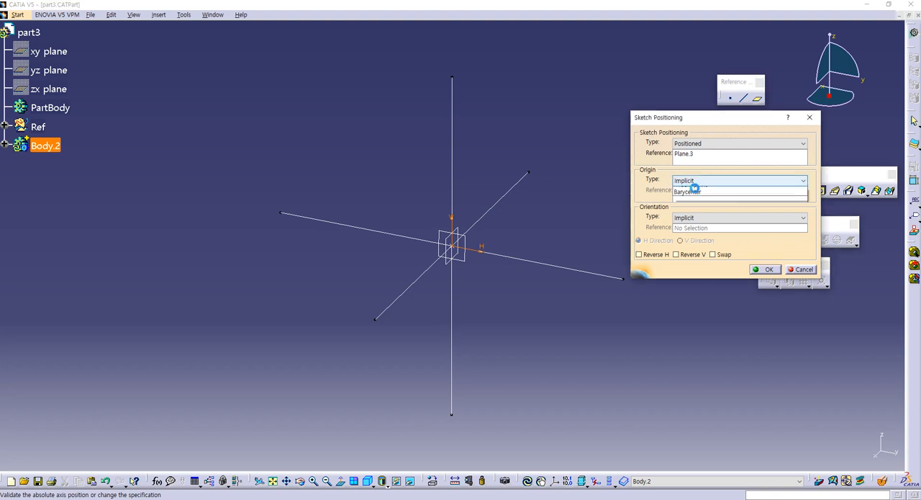
click(691, 205)
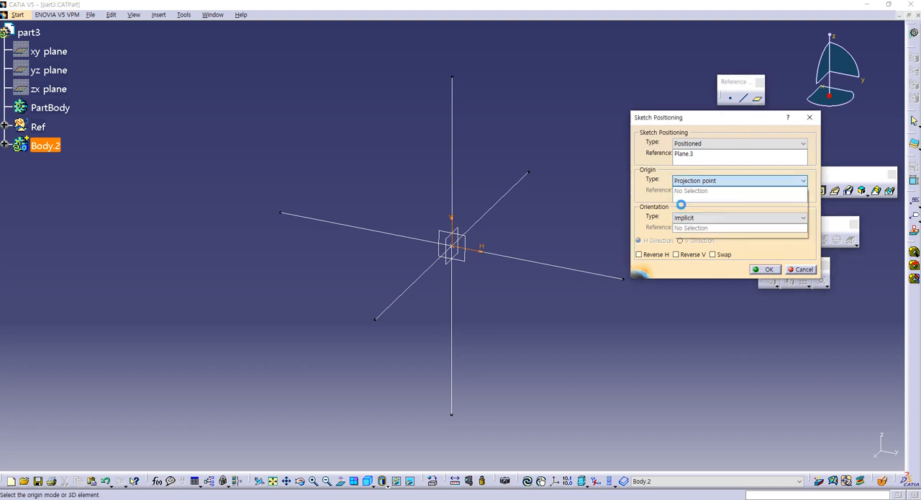
click(472, 248)
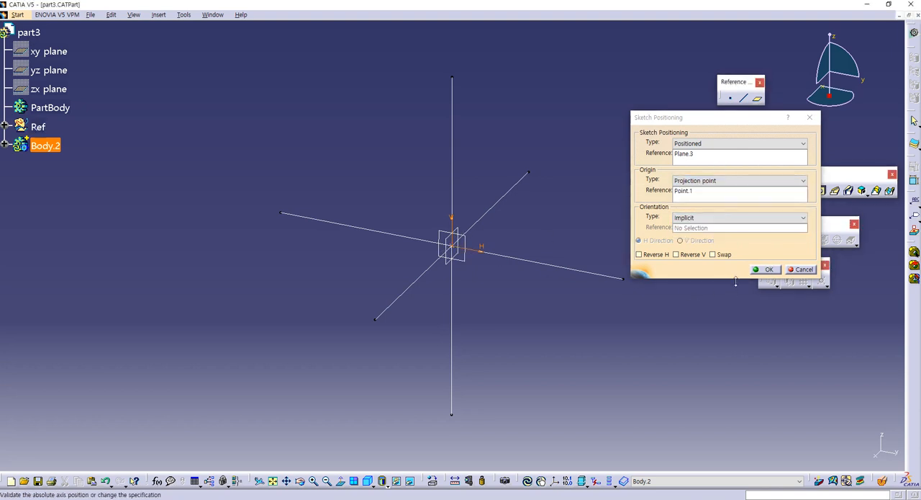
click(765, 270)
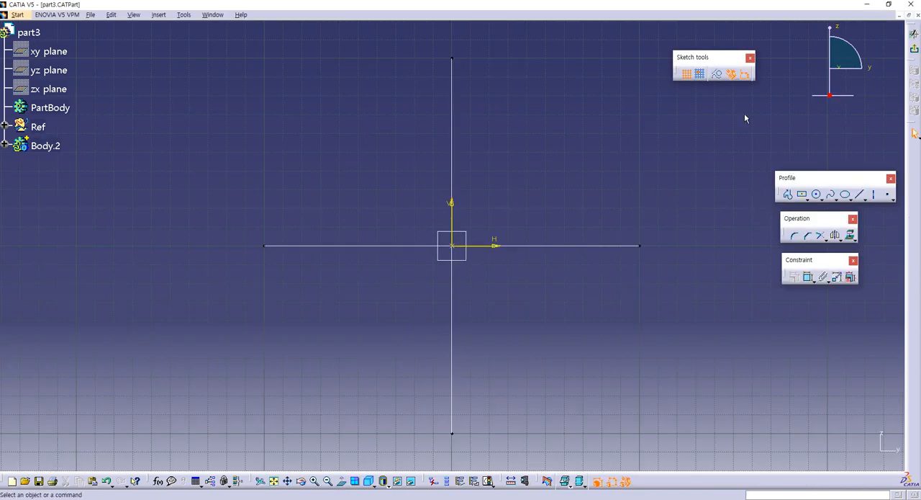
- Sketch two concentric circles centred on the origin, about 96 mm and 71 mm in diameter
click(817, 195)
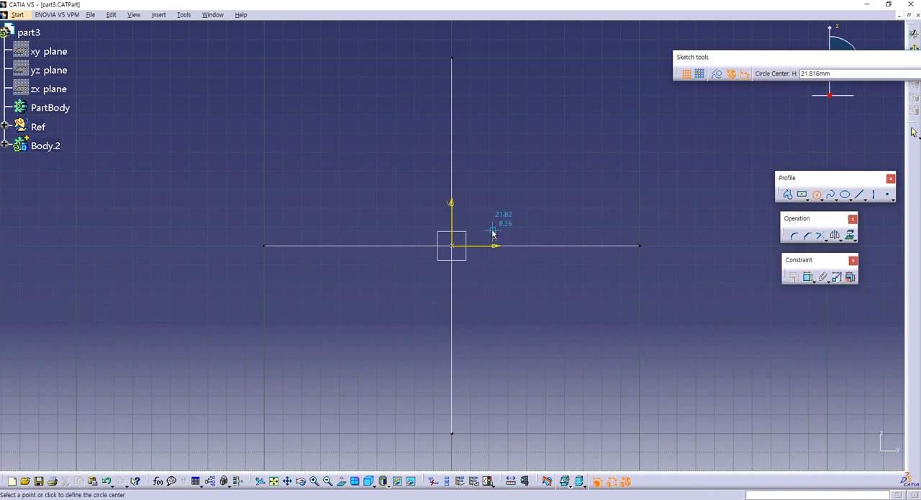
click(452, 246)
click(506, 173)
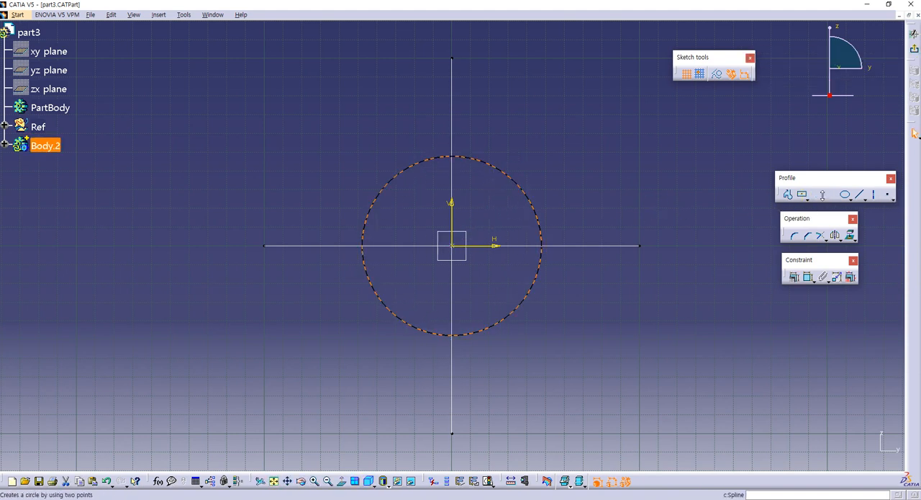
click(817, 195)
click(453, 245)
click(498, 199)
- Dimension the diameters of the inner and outer circles
click(808, 278)
click(621, 306)
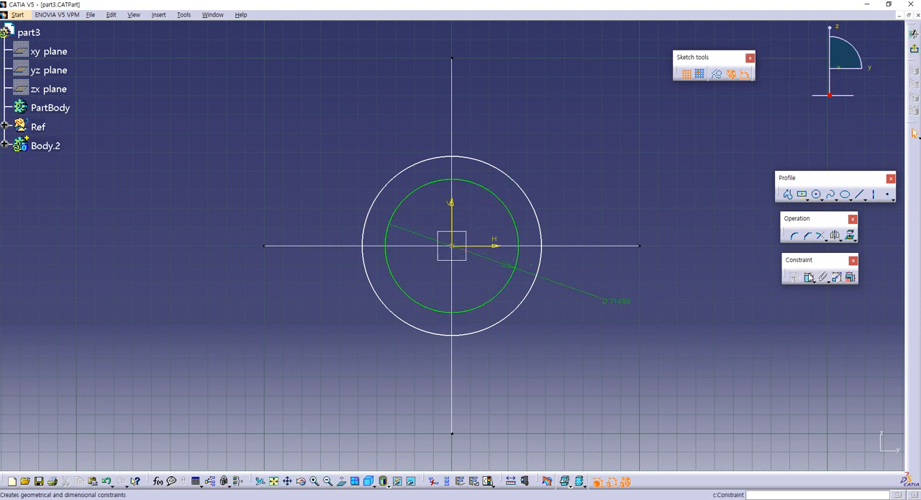
click(538, 209)
click(565, 196)
- Set the inner circle's diameter to 50 mm and the outer circle's to 70 mm, and exit the sketch
double_click(617, 301)
text(50)
key(Return)
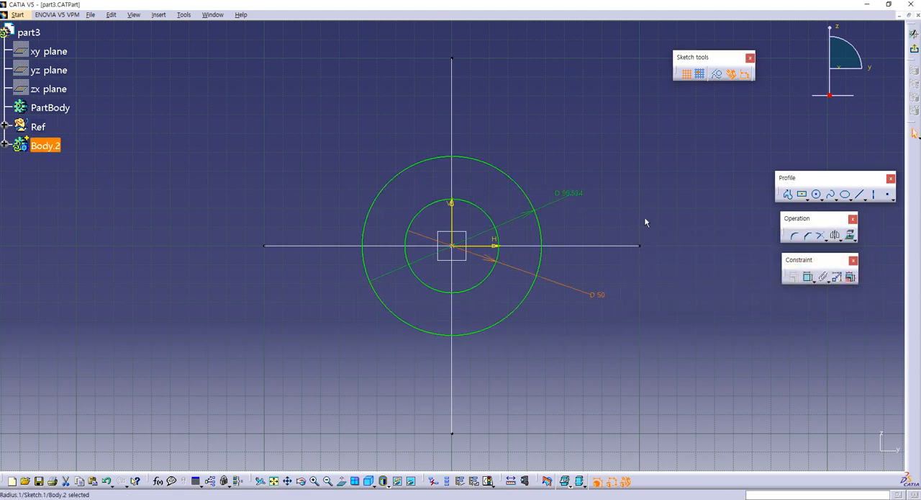
double_click(578, 194)
text(70)
key(Return)
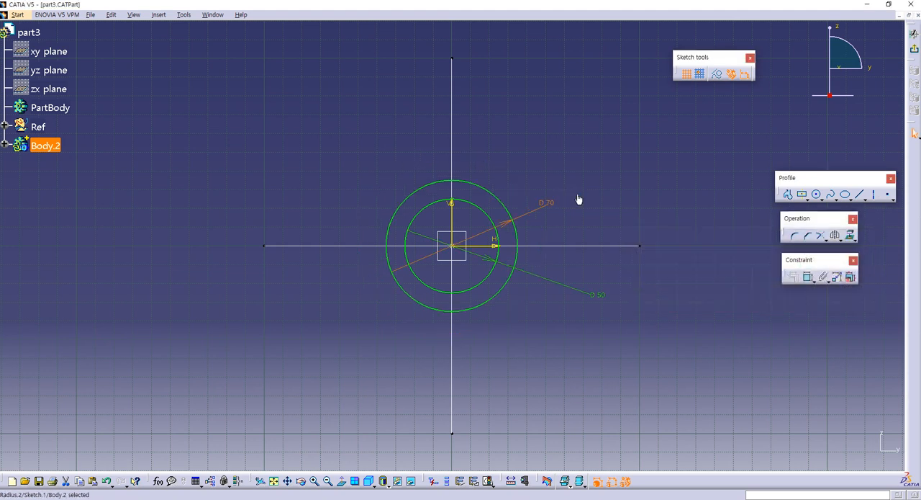
click(915, 51)
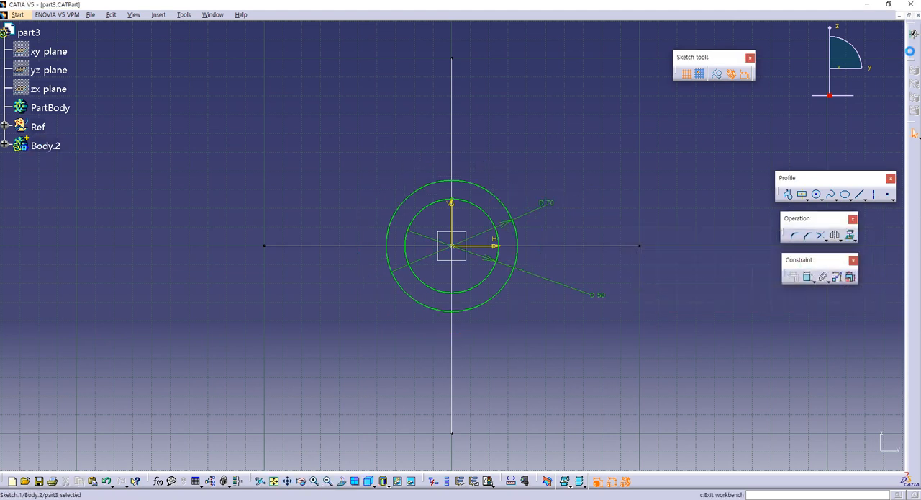
- Pad the ring sketch with a length of 50/2 mm and mirrored extent to form the hollow cylinder
click(763, 190)
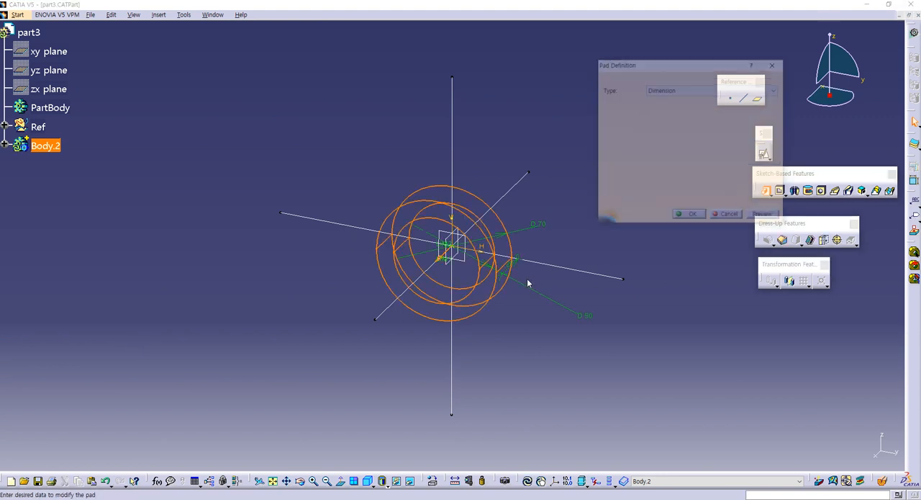
text(50/2)
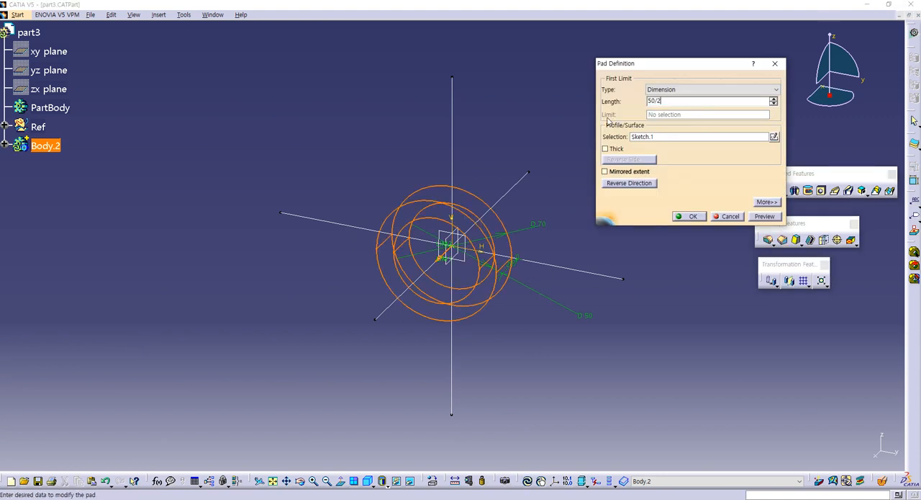
click(605, 172)
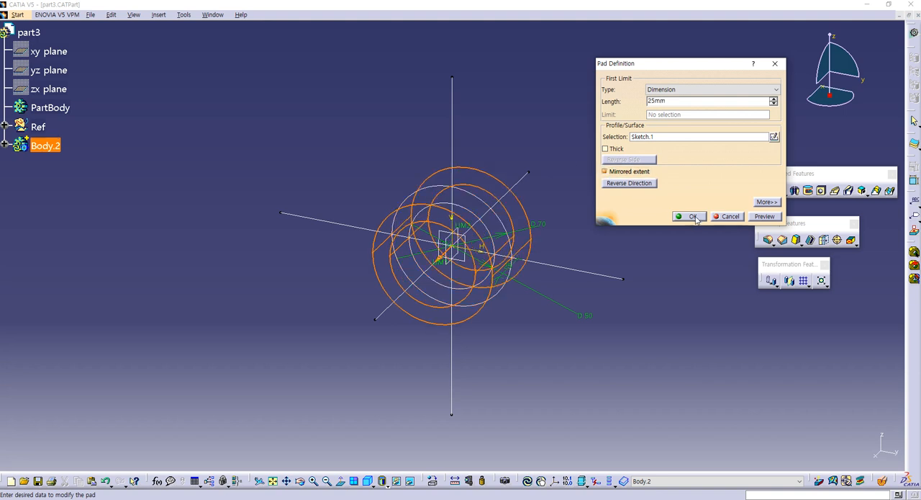
click(691, 216)
click(84, 206)
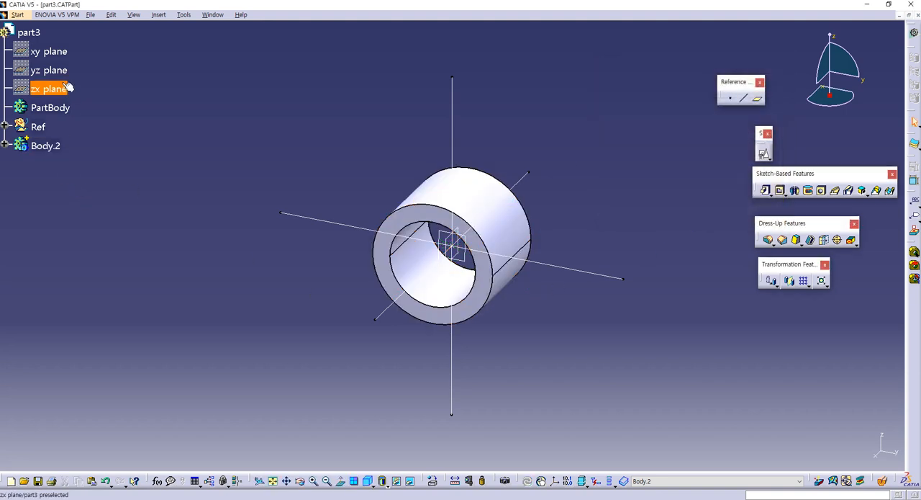
- Save the modified part3.CATPart through Save Management
click(91, 14)
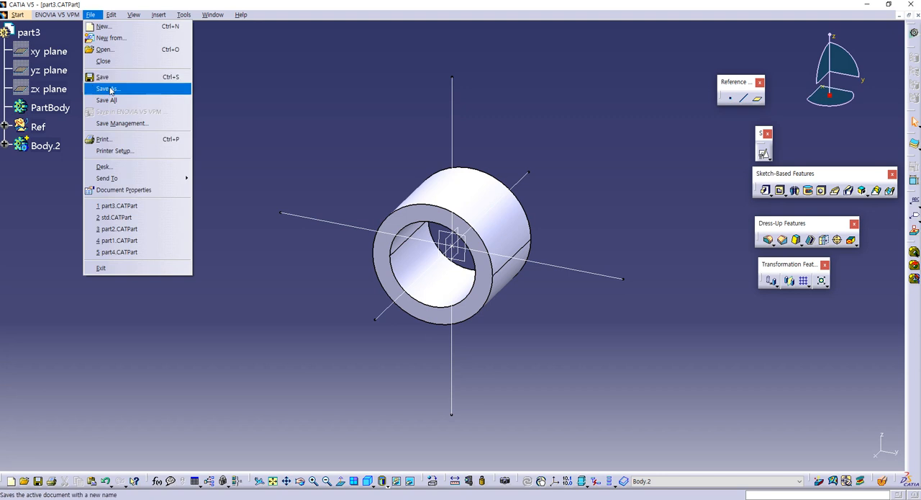
click(115, 121)
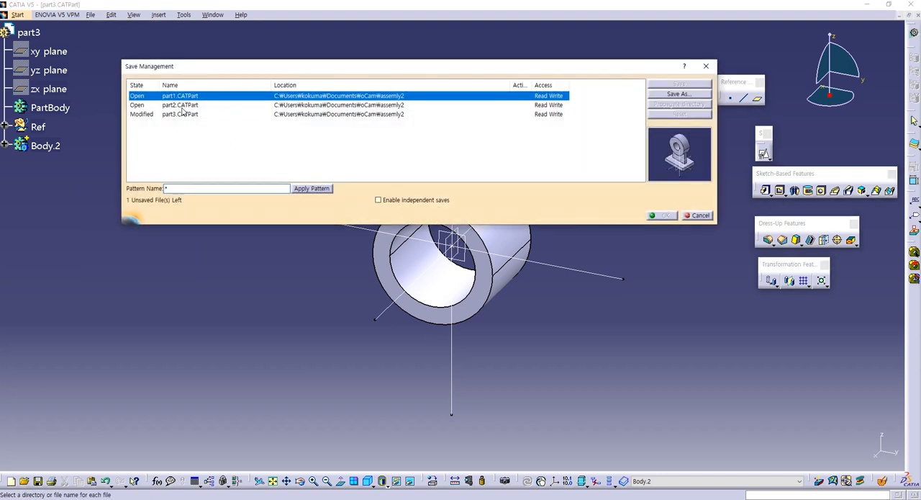
click(183, 115)
click(679, 84)
click(665, 215)
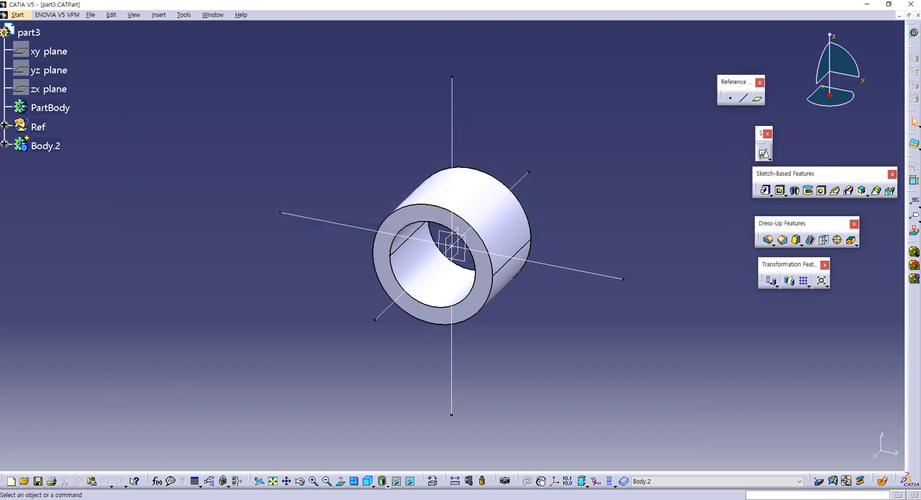
- Open the template file std.CATPart from the assemly2 folder in CATIA
click(119, 472)
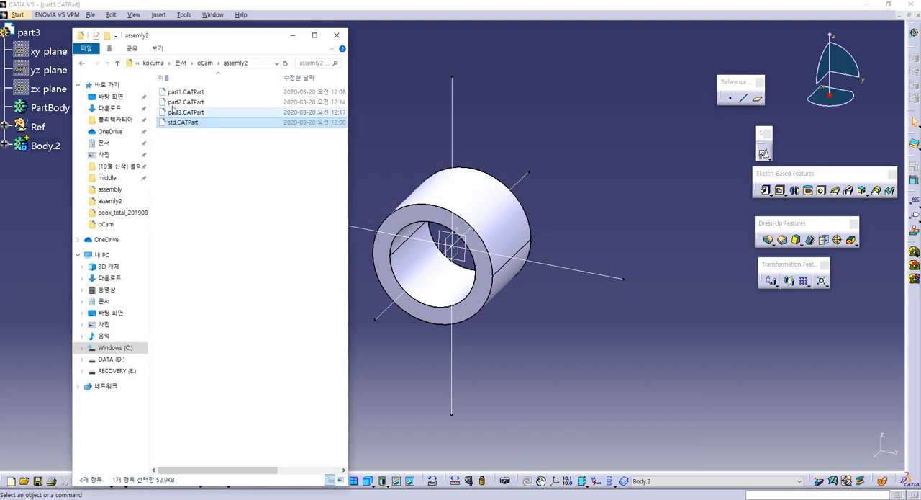
drag(183, 123, 531, 155)
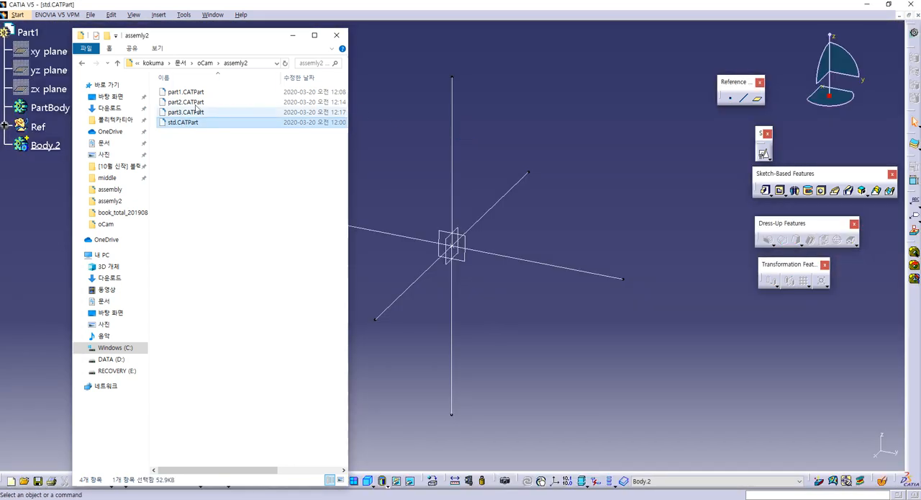
click(9, 209)
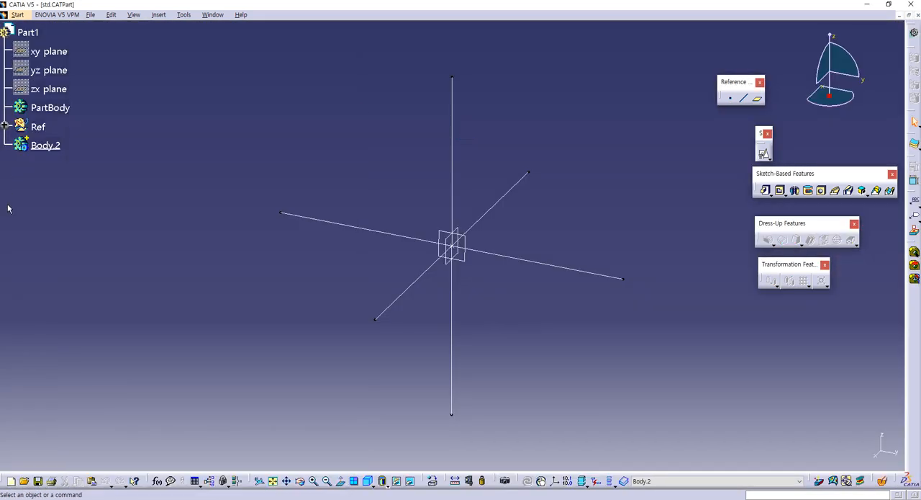
- Change the part number of the opened template to Part4 in its properties
click(92, 15)
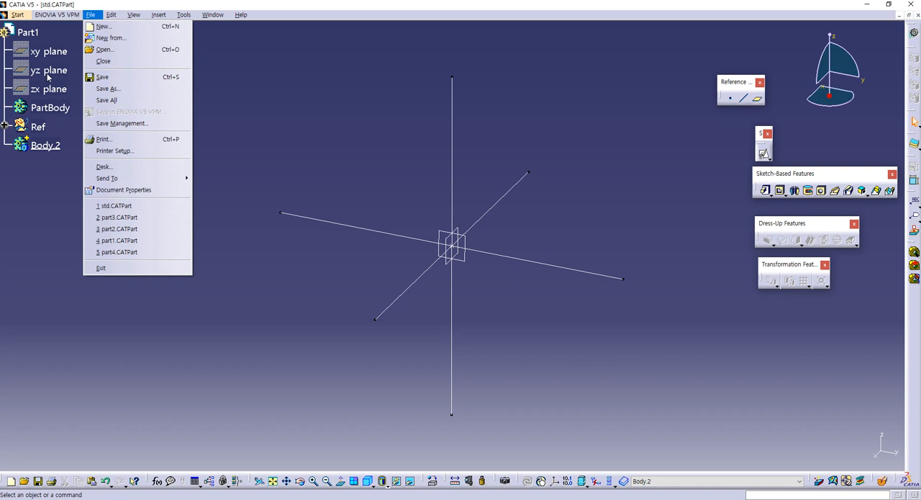
click(27, 35)
click(33, 34)
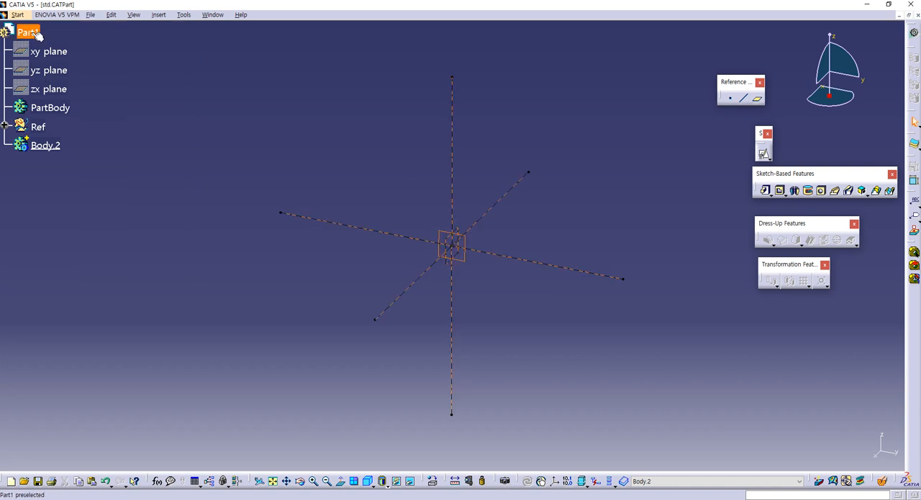
key(alt+Return)
click(305, 201)
text(4)
key(Return)
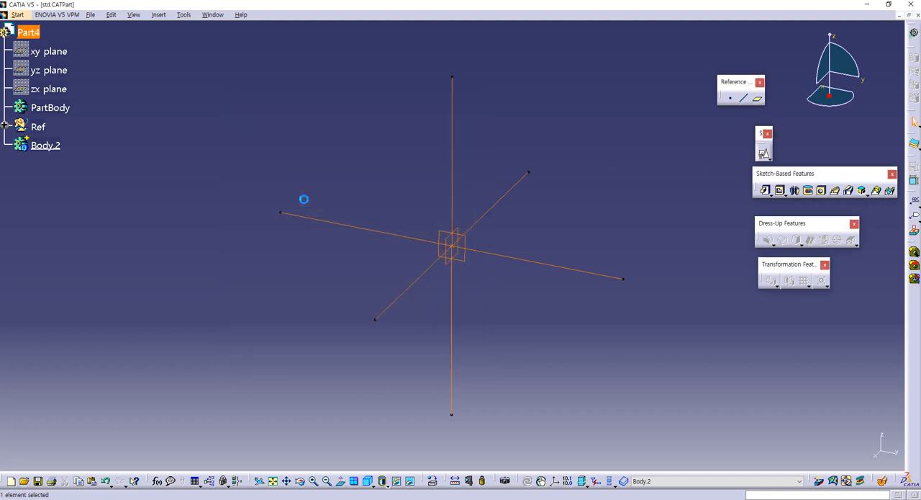
- Save a copy of std.CATPart as part4 in the assemly2 folder through Save Management
click(91, 15)
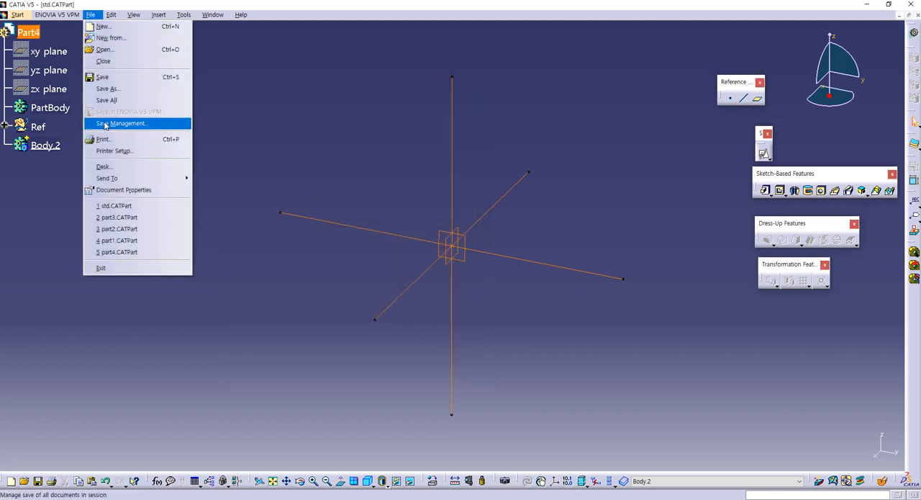
click(134, 123)
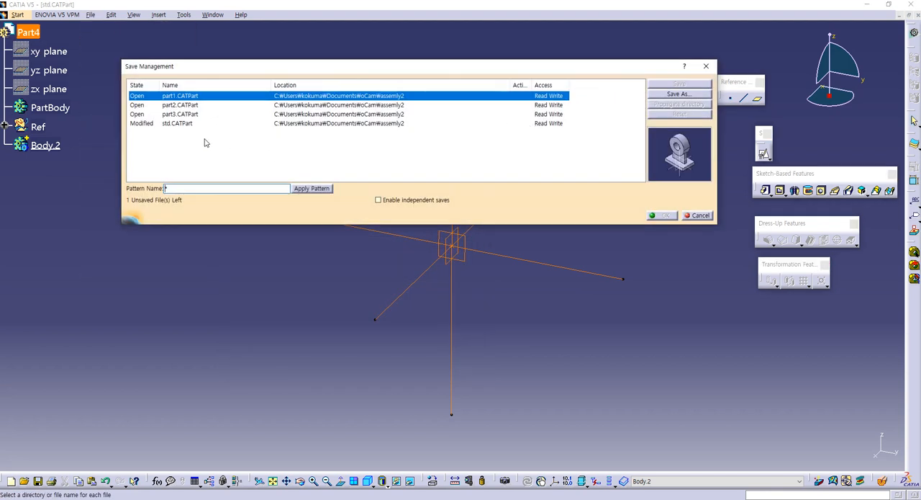
click(189, 123)
click(677, 95)
click(355, 87)
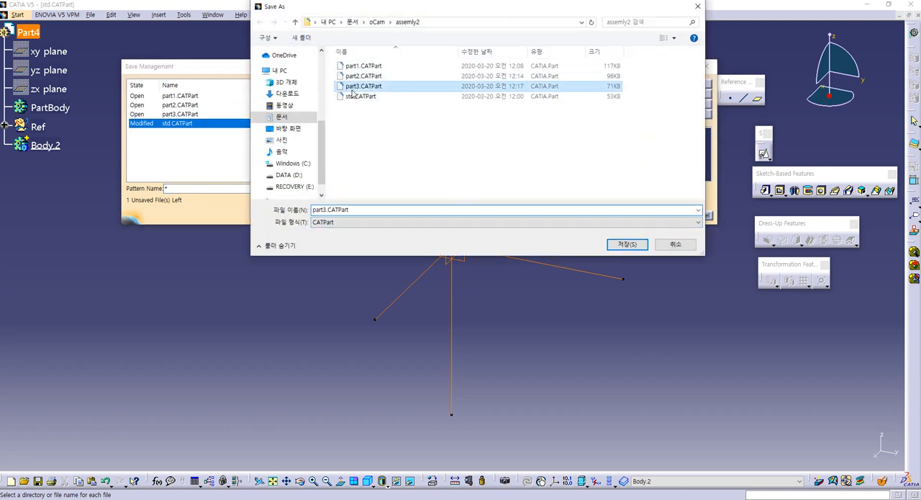
double_click(326, 210)
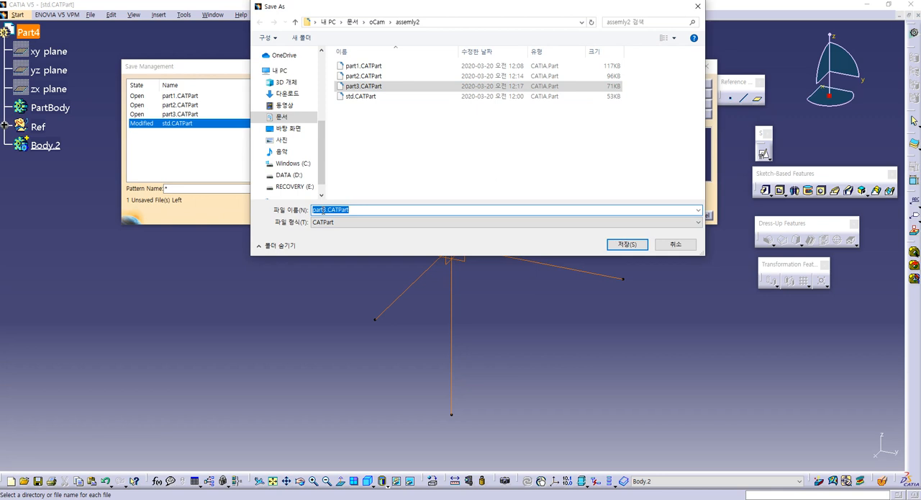
text(part4)
key(Return)
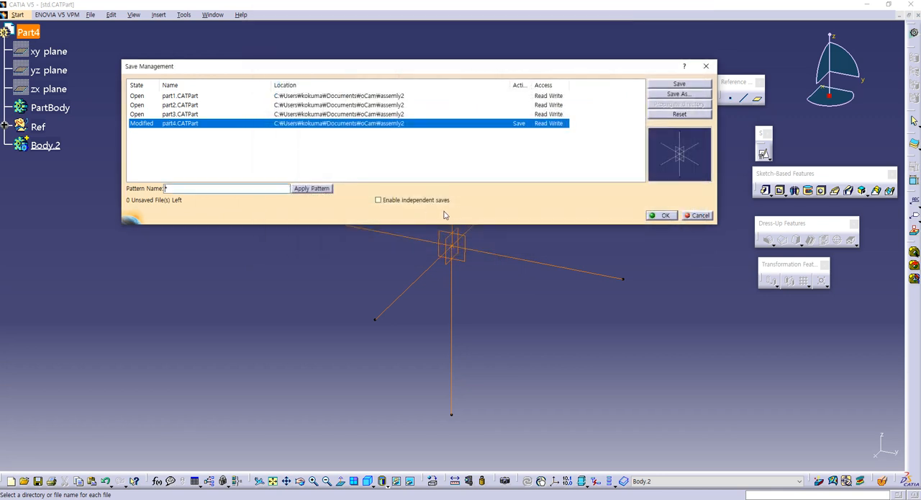
click(665, 216)
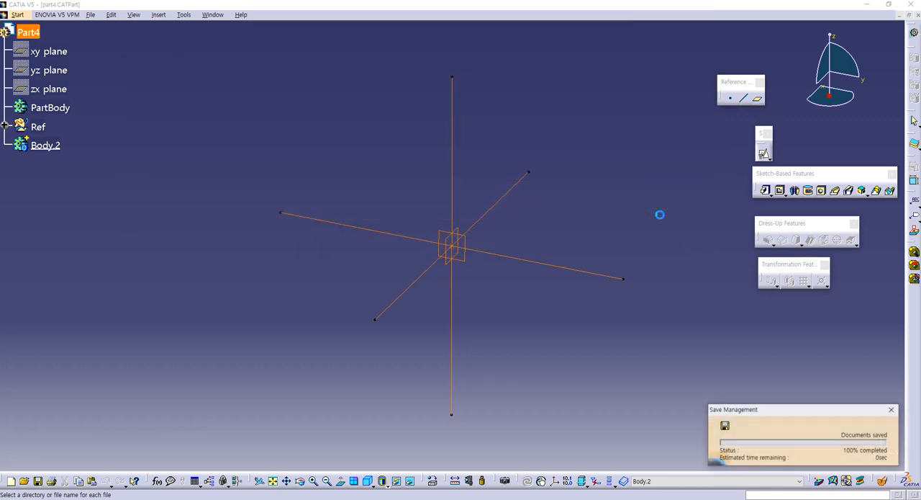
- Examine the dimensions of the plate with the rectangular opening in the guide book PDF, and return to CATIA
key(alt+Tab)
scroll(518, 213, down, 4)
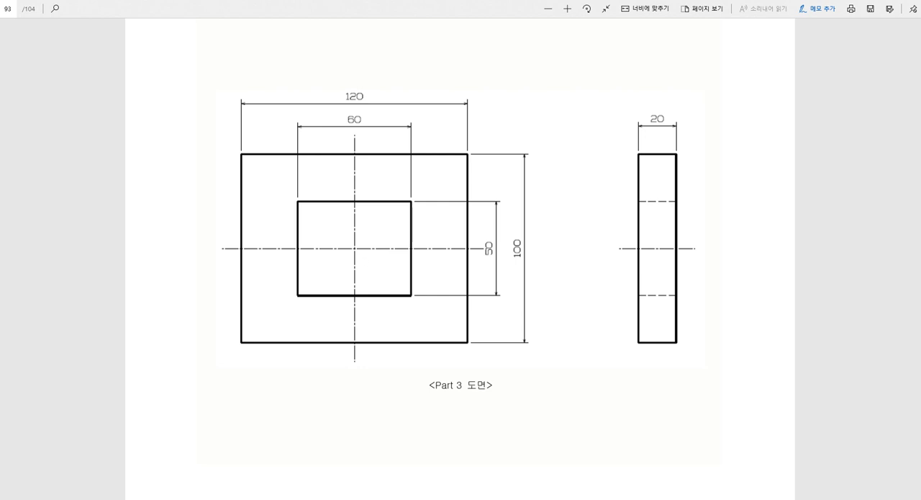
key(alt+Tab)
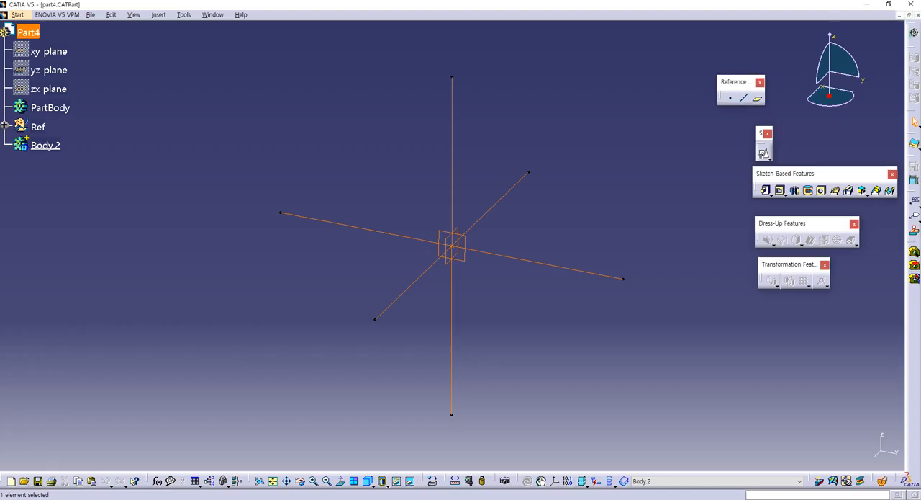
- Create a positioned sketch on Plane.3, the reference plane parallel to yz, with the projection of Point.1 as its origin
click(321, 109)
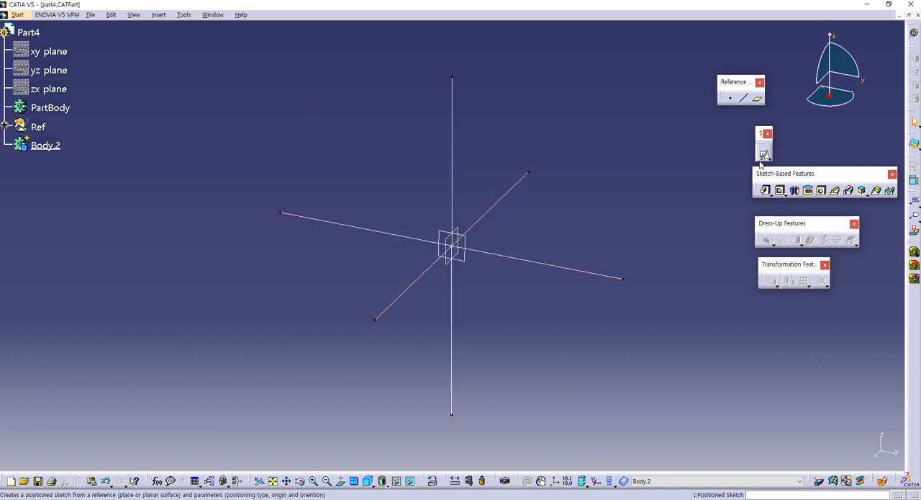
click(764, 153)
click(464, 258)
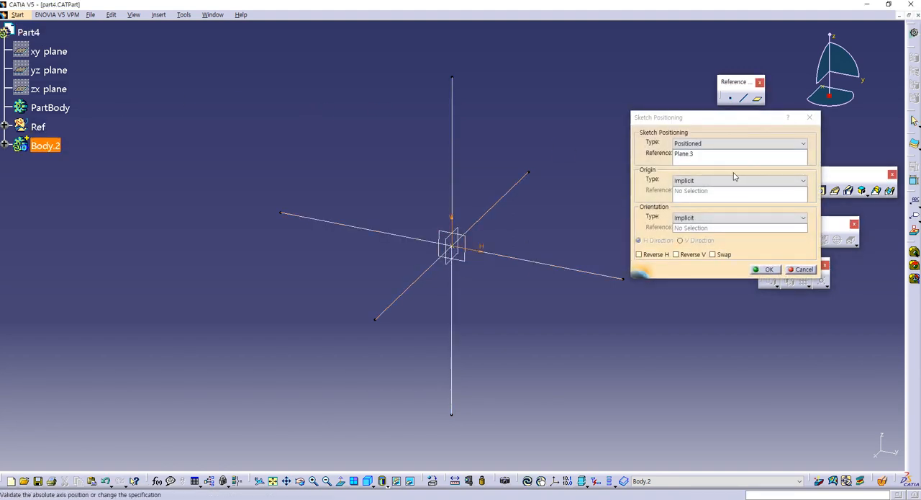
click(735, 180)
click(695, 201)
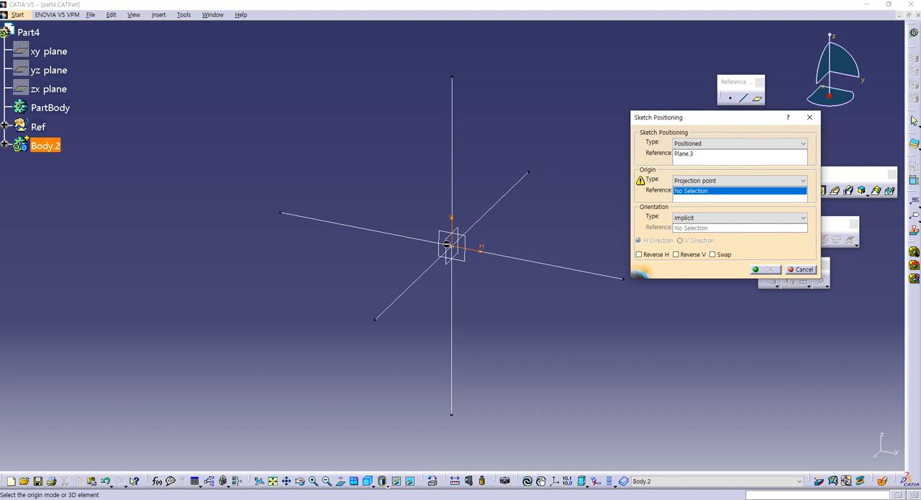
click(453, 243)
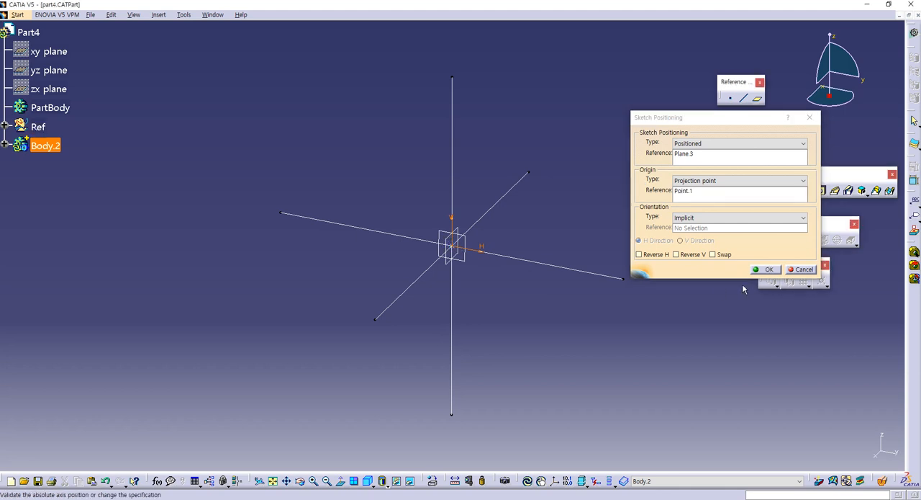
click(762, 270)
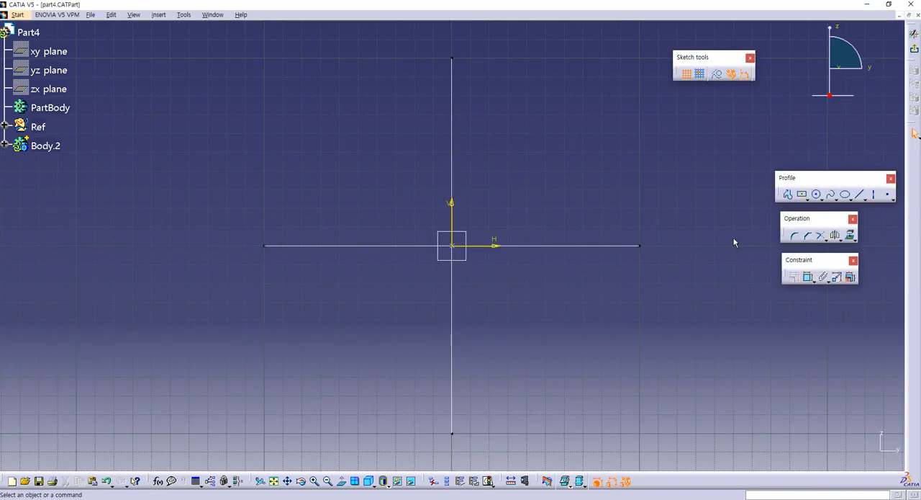
- Sketch two centered rectangles on the origin, an inner one about 105 by 45 mm and an outer one about 166 by 95 mm
click(802, 197)
click(805, 199)
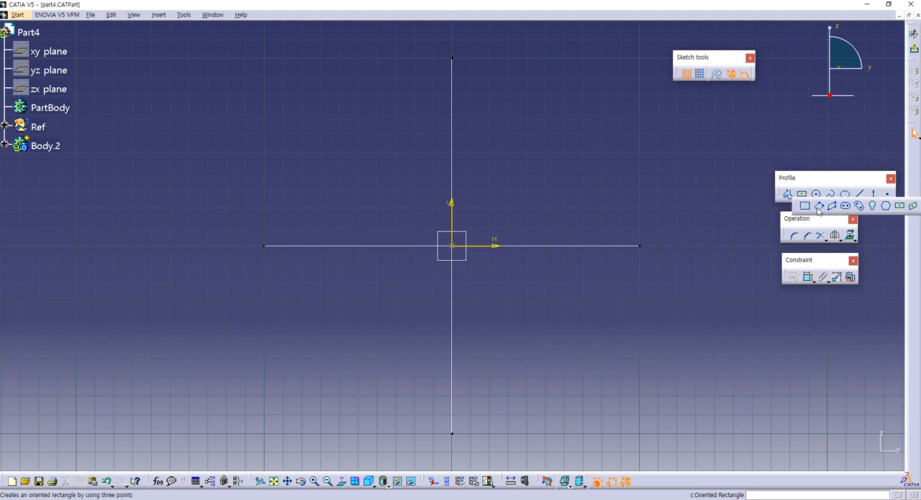
click(900, 206)
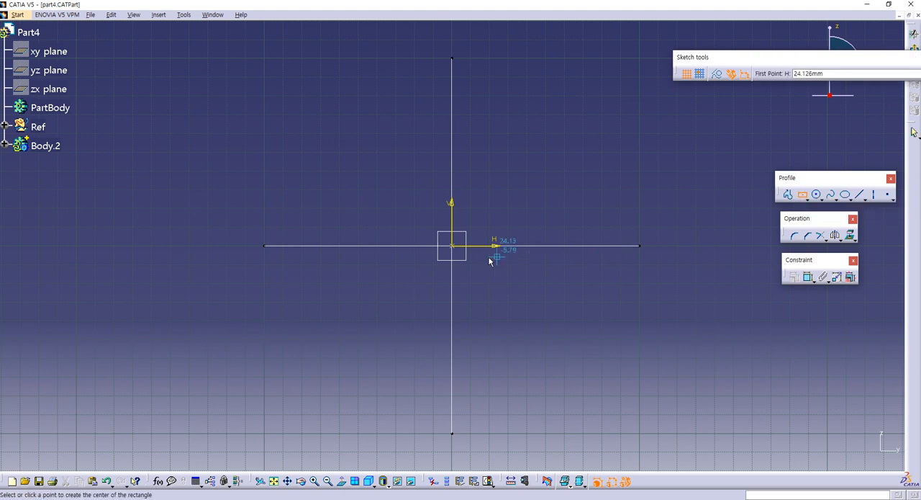
click(453, 244)
click(552, 204)
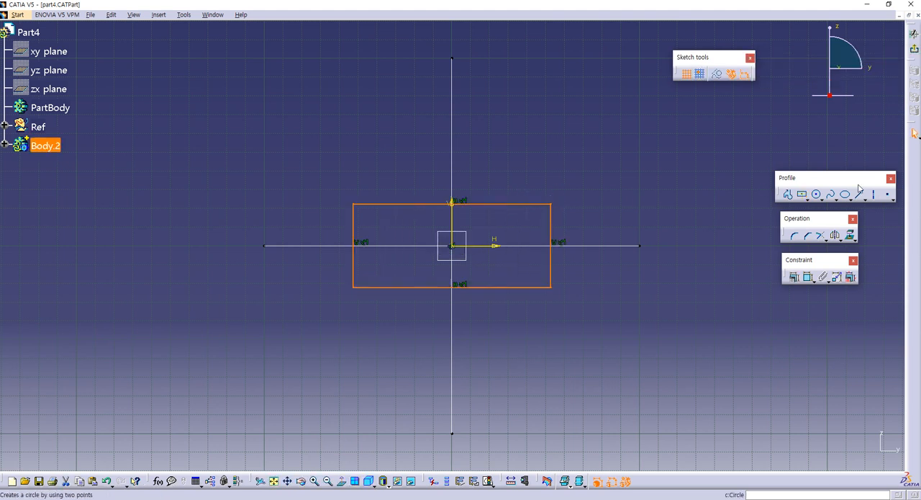
click(788, 198)
click(453, 246)
click(608, 156)
click(679, 206)
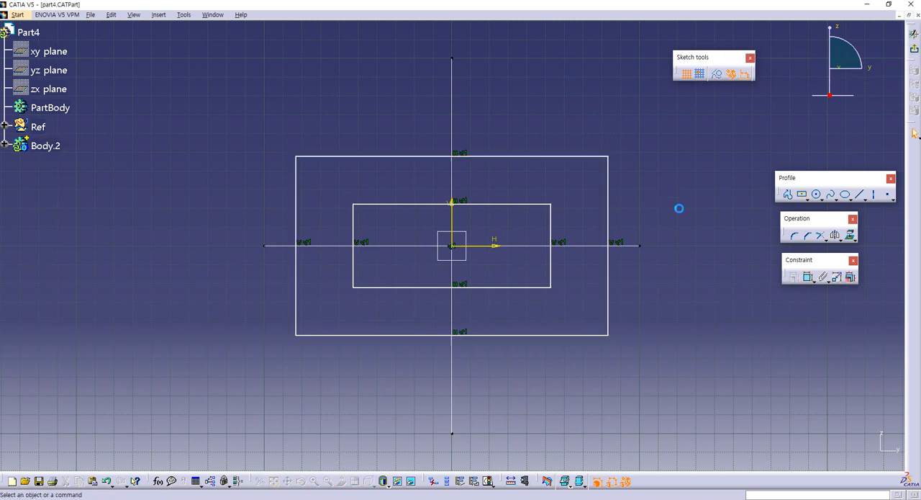
- Dimension the width and height of both the inner and the outer rectangle
click(809, 278)
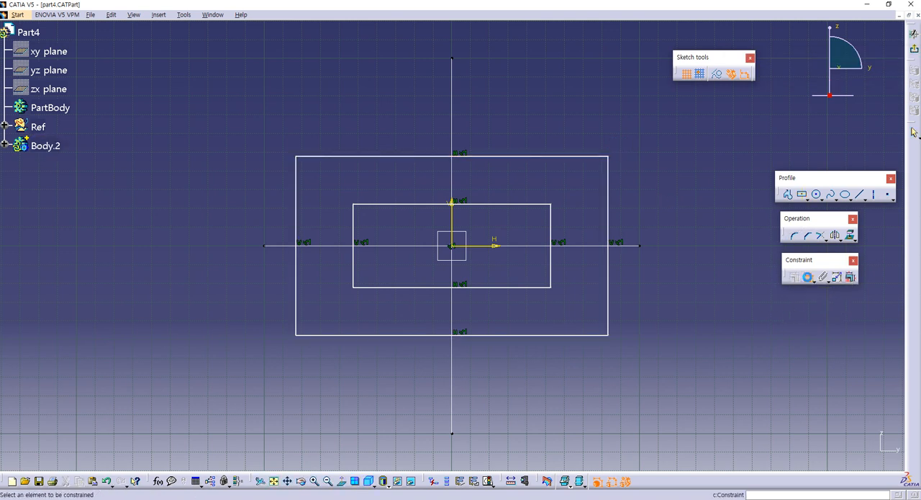
click(476, 205)
click(473, 179)
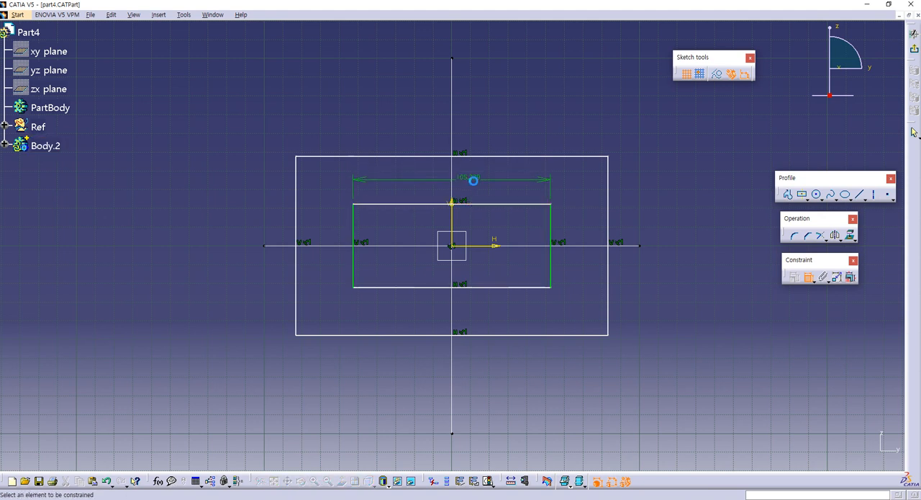
click(550, 223)
click(569, 232)
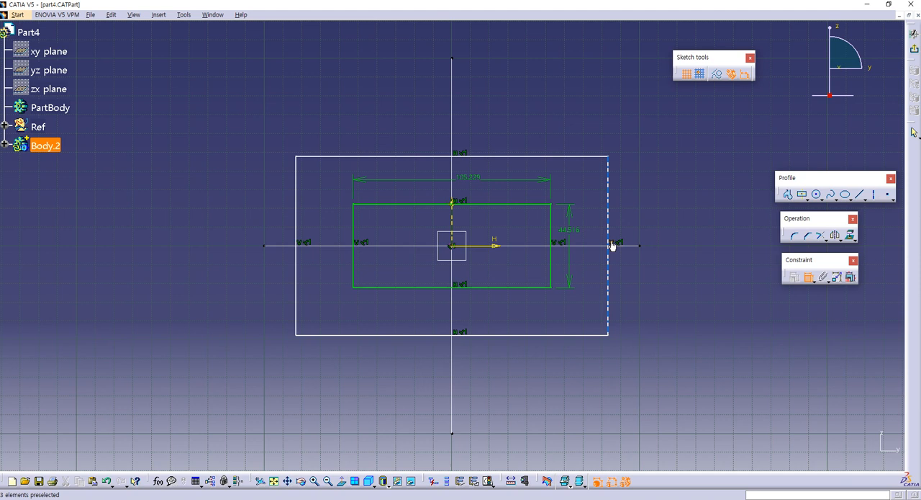
click(611, 243)
click(631, 236)
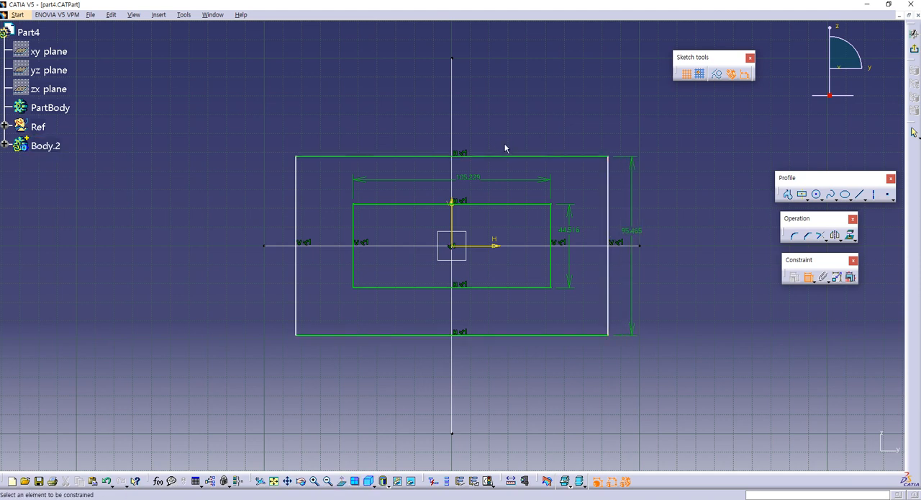
click(512, 156)
click(483, 137)
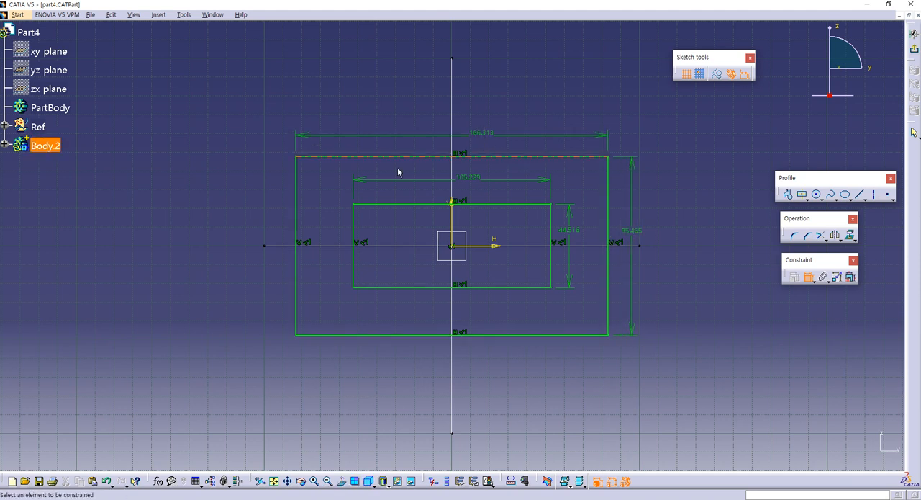
key(Escape)
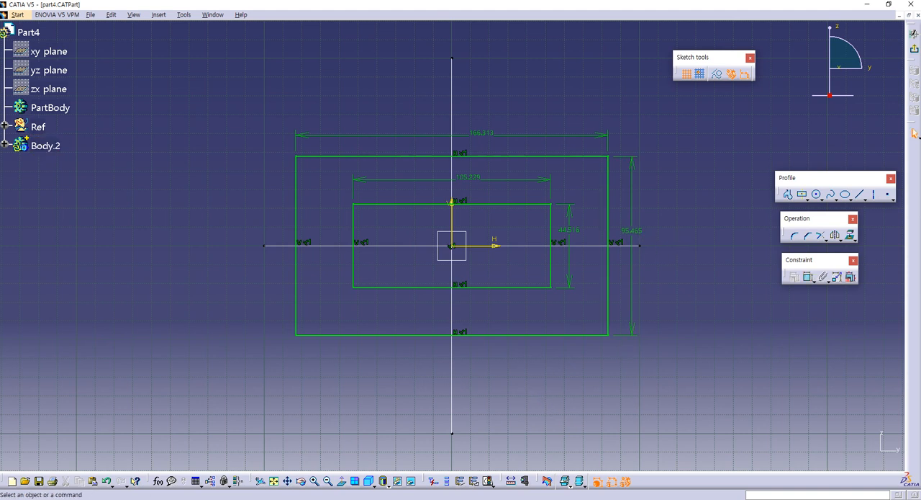
- Check the plate drawing in the guide book PDF, and set the inner rectangle's height to 50 mm and width to 60 mm in CATIA
key(alt+Tab)
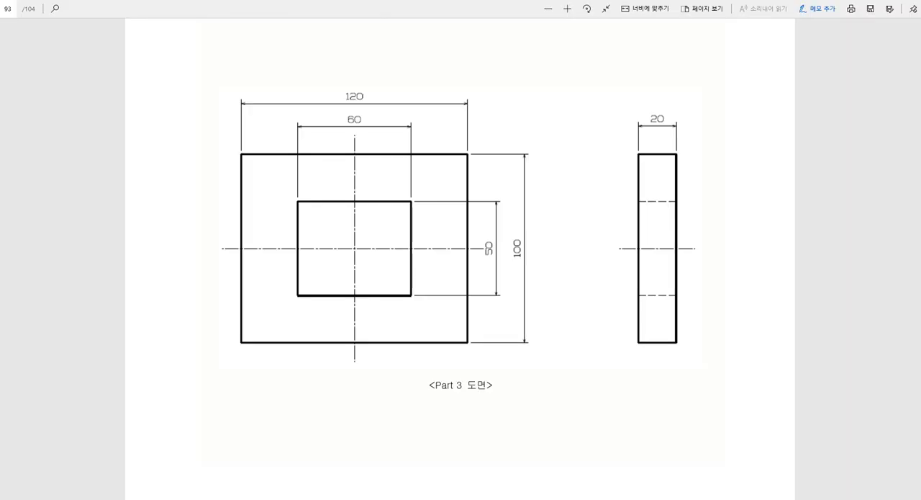
key(alt+Tab)
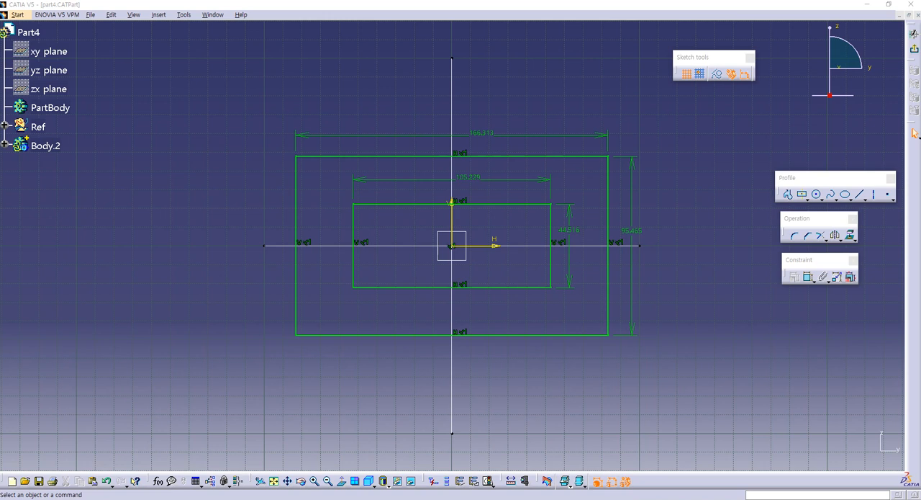
double_click(567, 229)
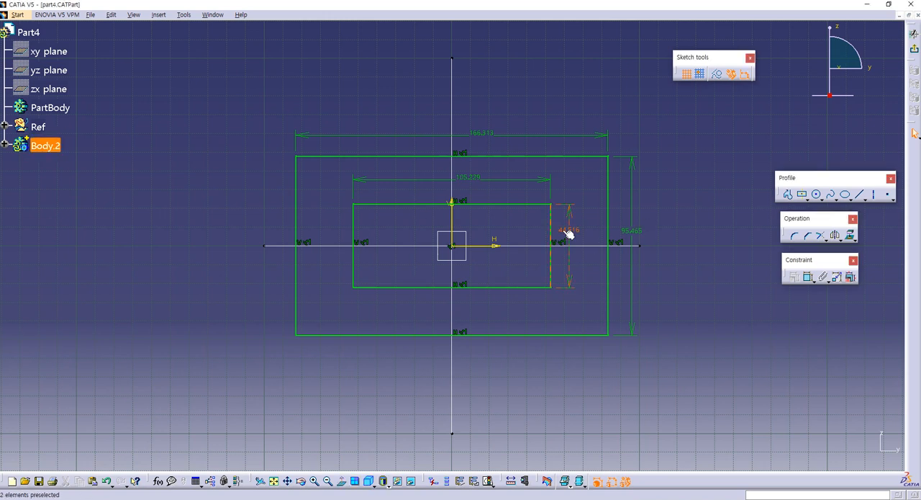
text(50)
key(Return)
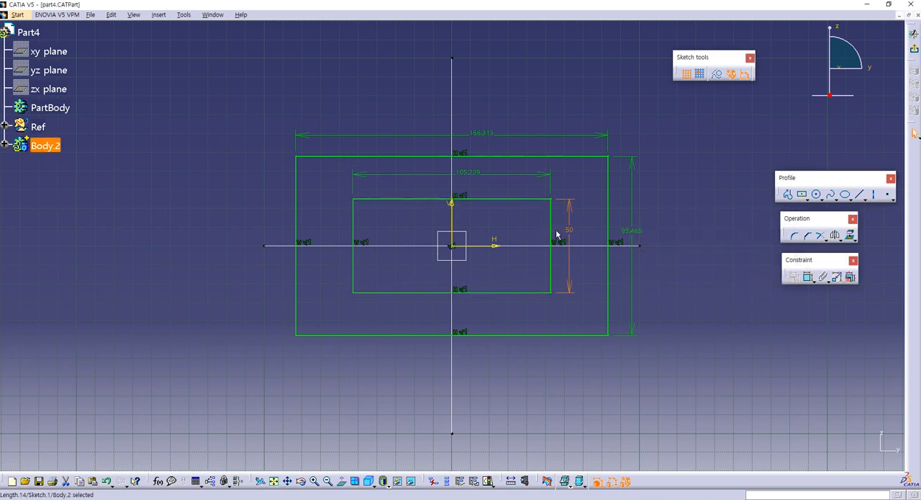
double_click(468, 173)
text(60)
key(Return)
- Set the outer rectangle's height to 100 mm and its width to 120 mm
double_click(633, 231)
text(100)
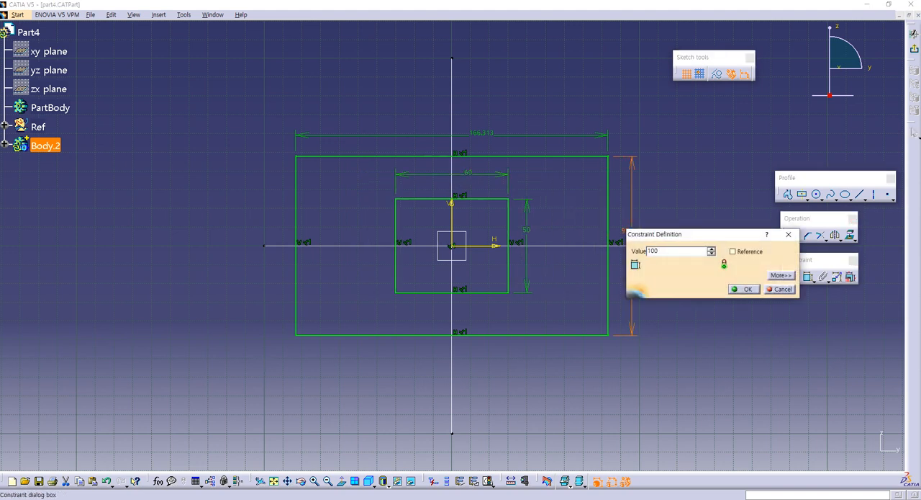
key(Return)
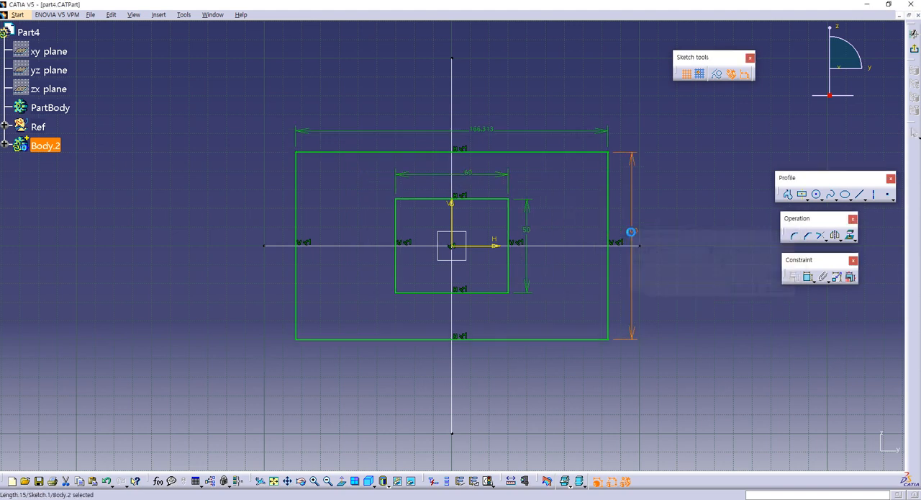
double_click(491, 130)
text(1)
key(Return)
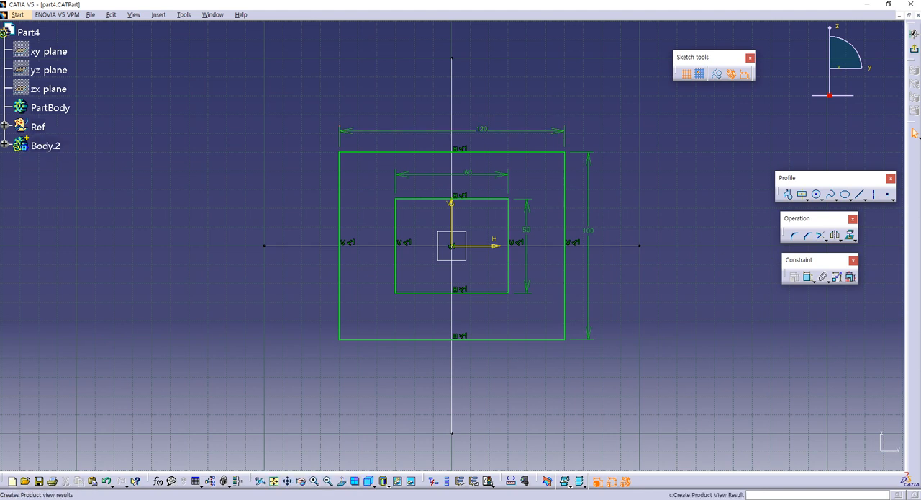
- Exit the sketch and extrude it as a pad with length 20/2 (10 mm) and mirrored extent
click(914, 49)
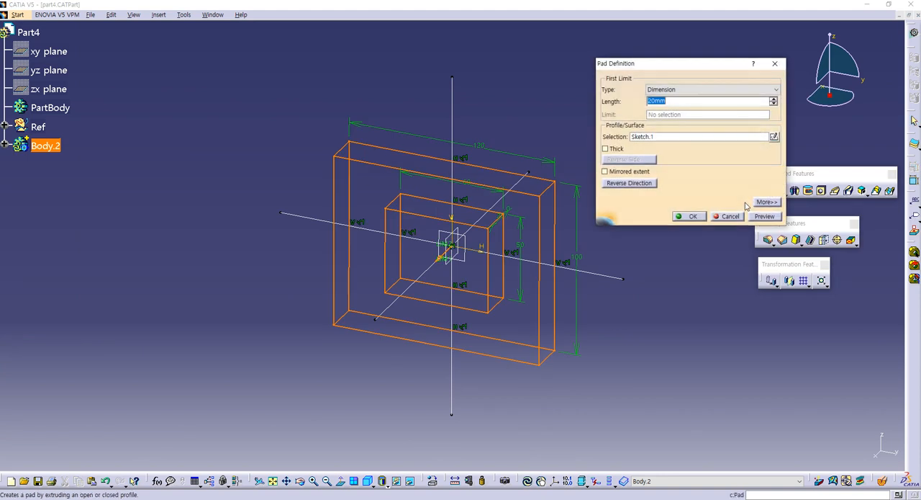
text(2)
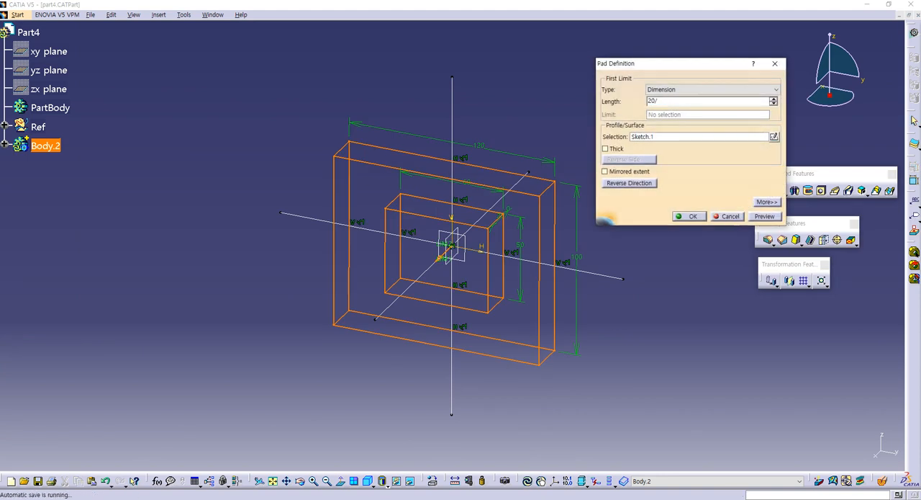
click(620, 174)
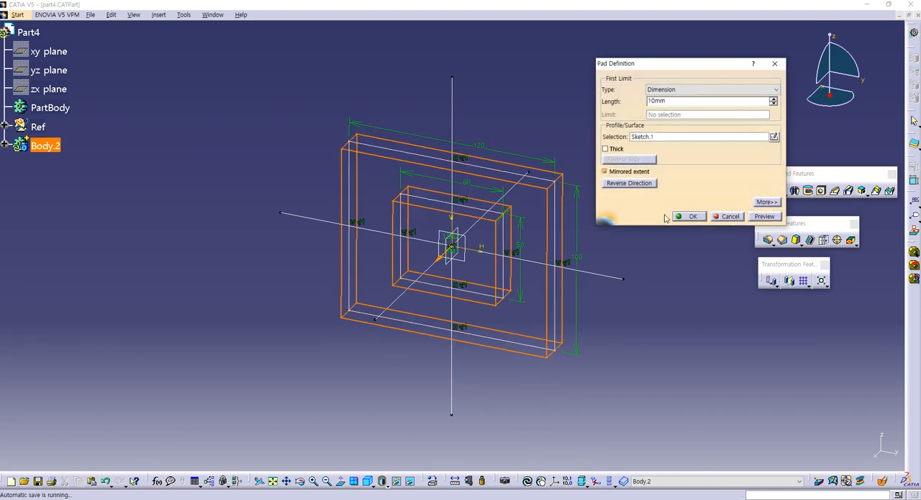
click(689, 216)
click(94, 149)
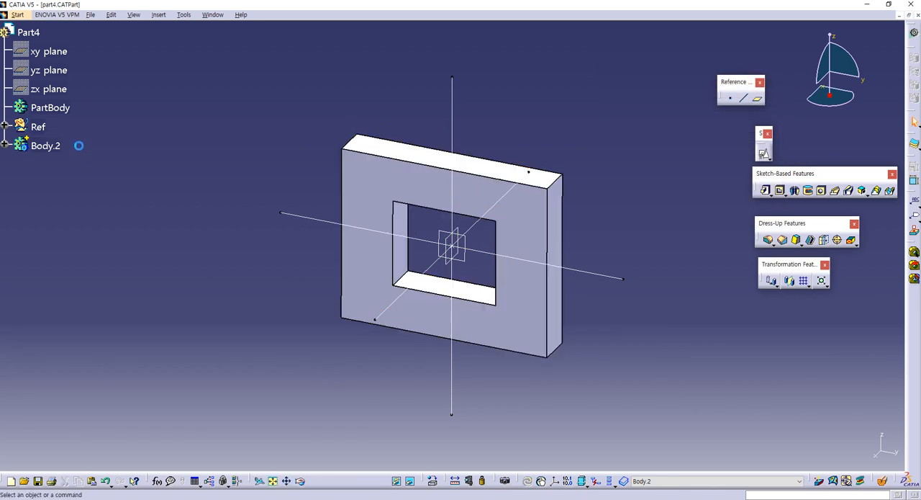
- Save the modified part4.CATPart in the assemly2 folder through Save Management
click(90, 14)
click(121, 123)
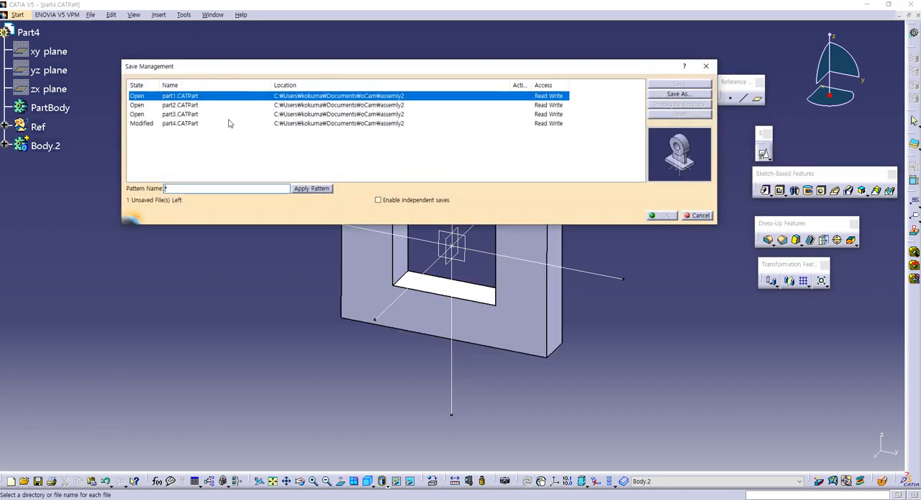
click(260, 123)
click(679, 84)
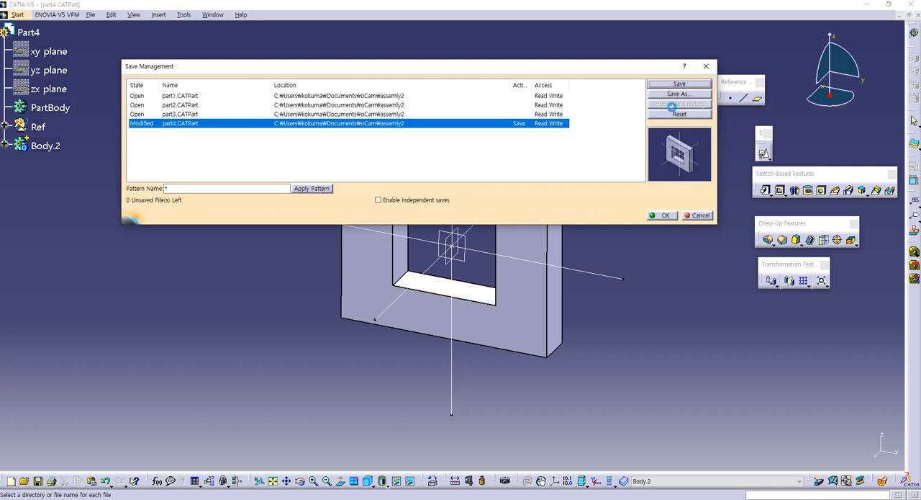
click(661, 216)
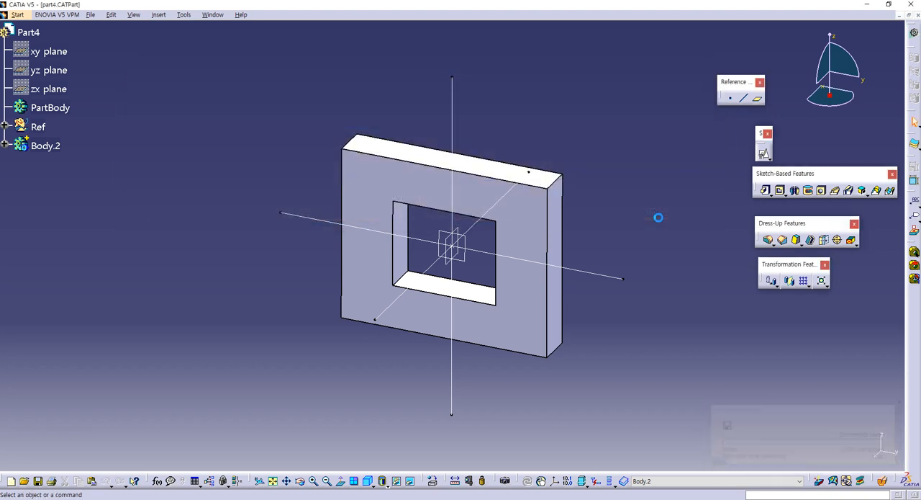
- Tile the four open part windows so all parts show side by side
click(209, 14)
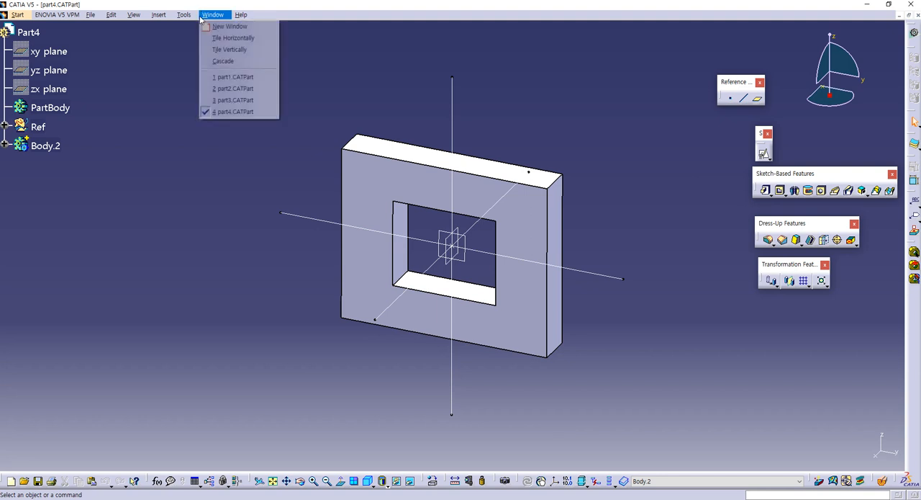
click(207, 46)
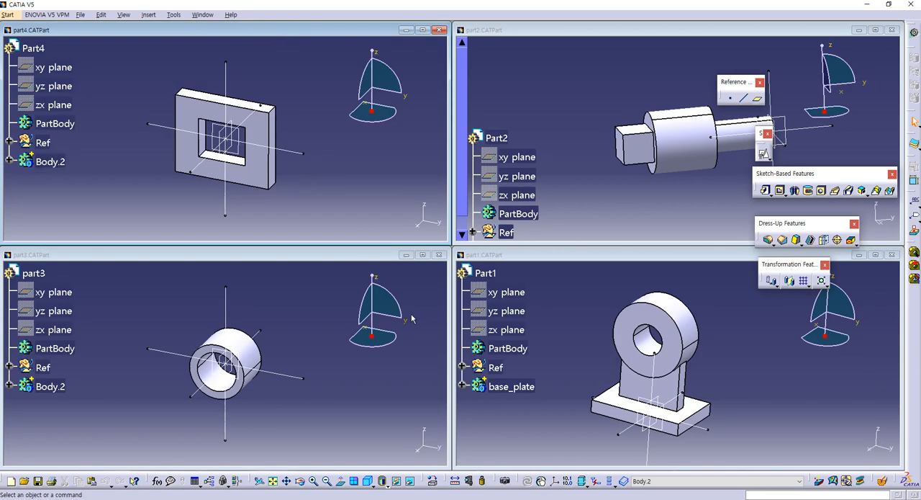